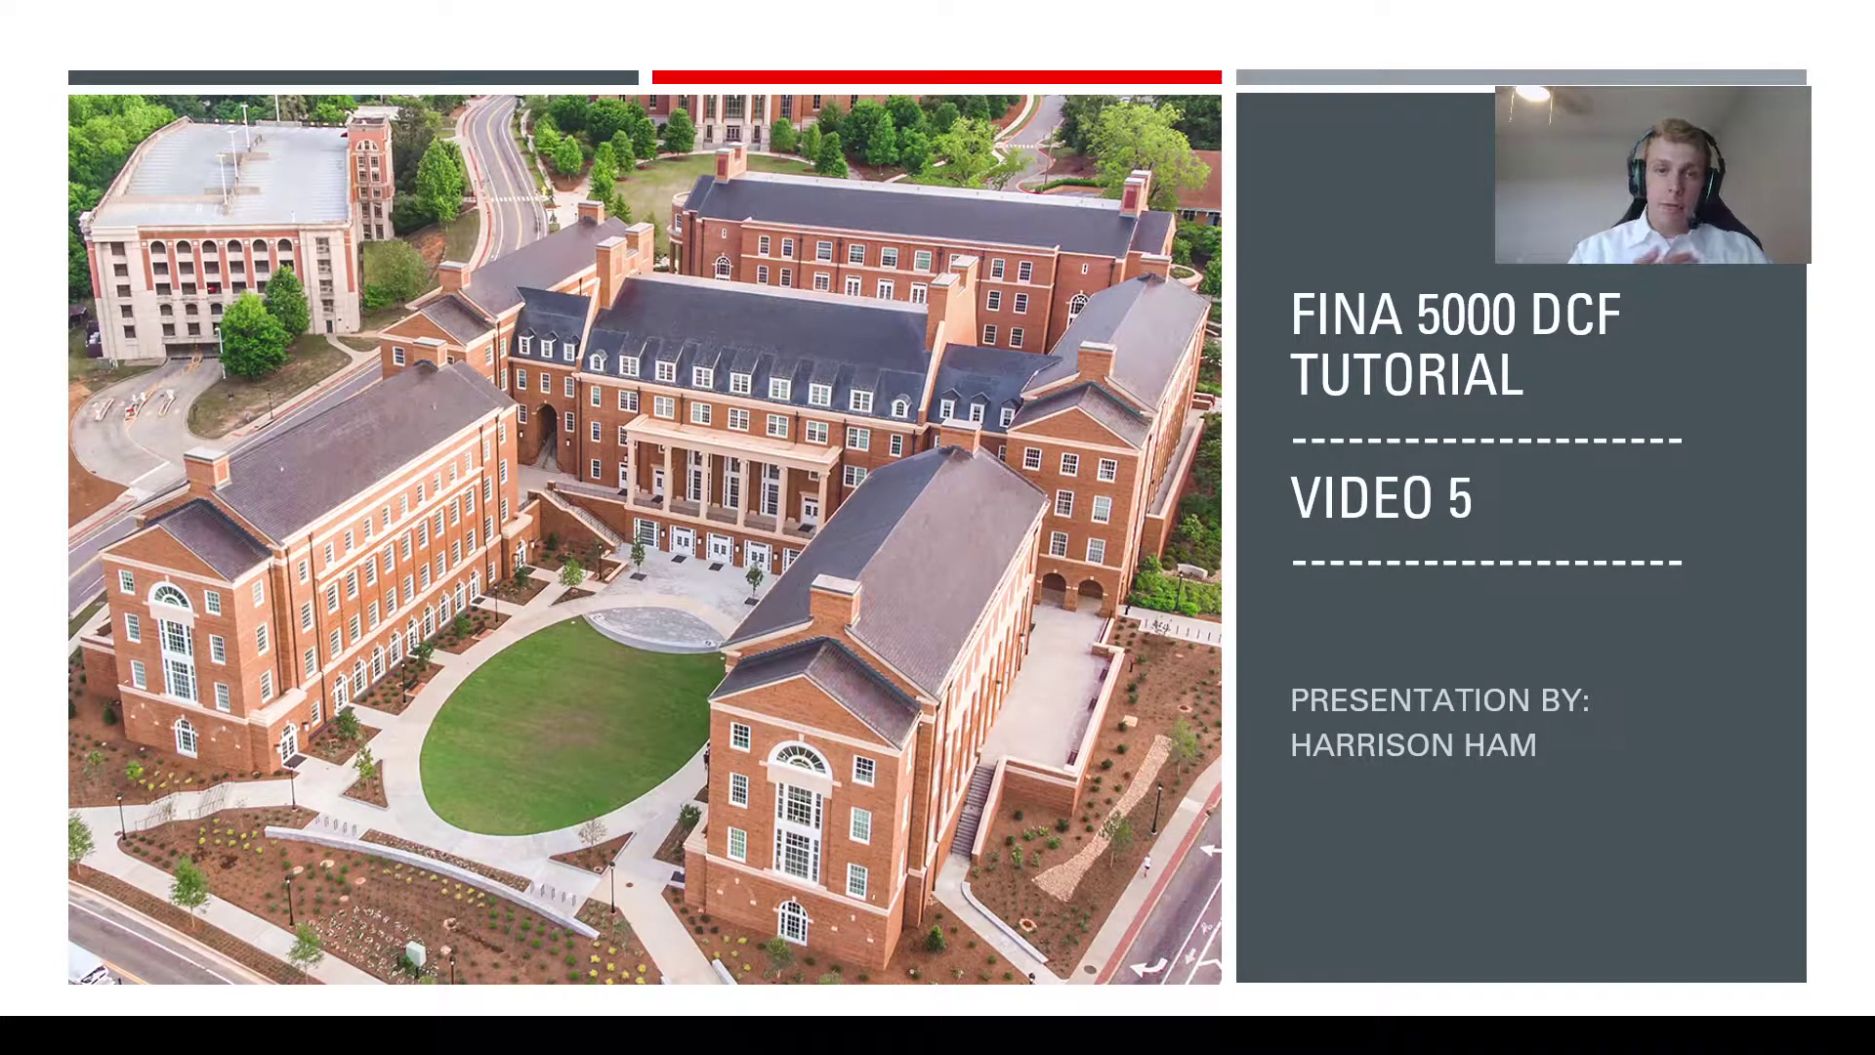
# Advance to the learning objective slide, then switch to the Excel DCF Template WACC sheet.
pyautogui.press('Right')
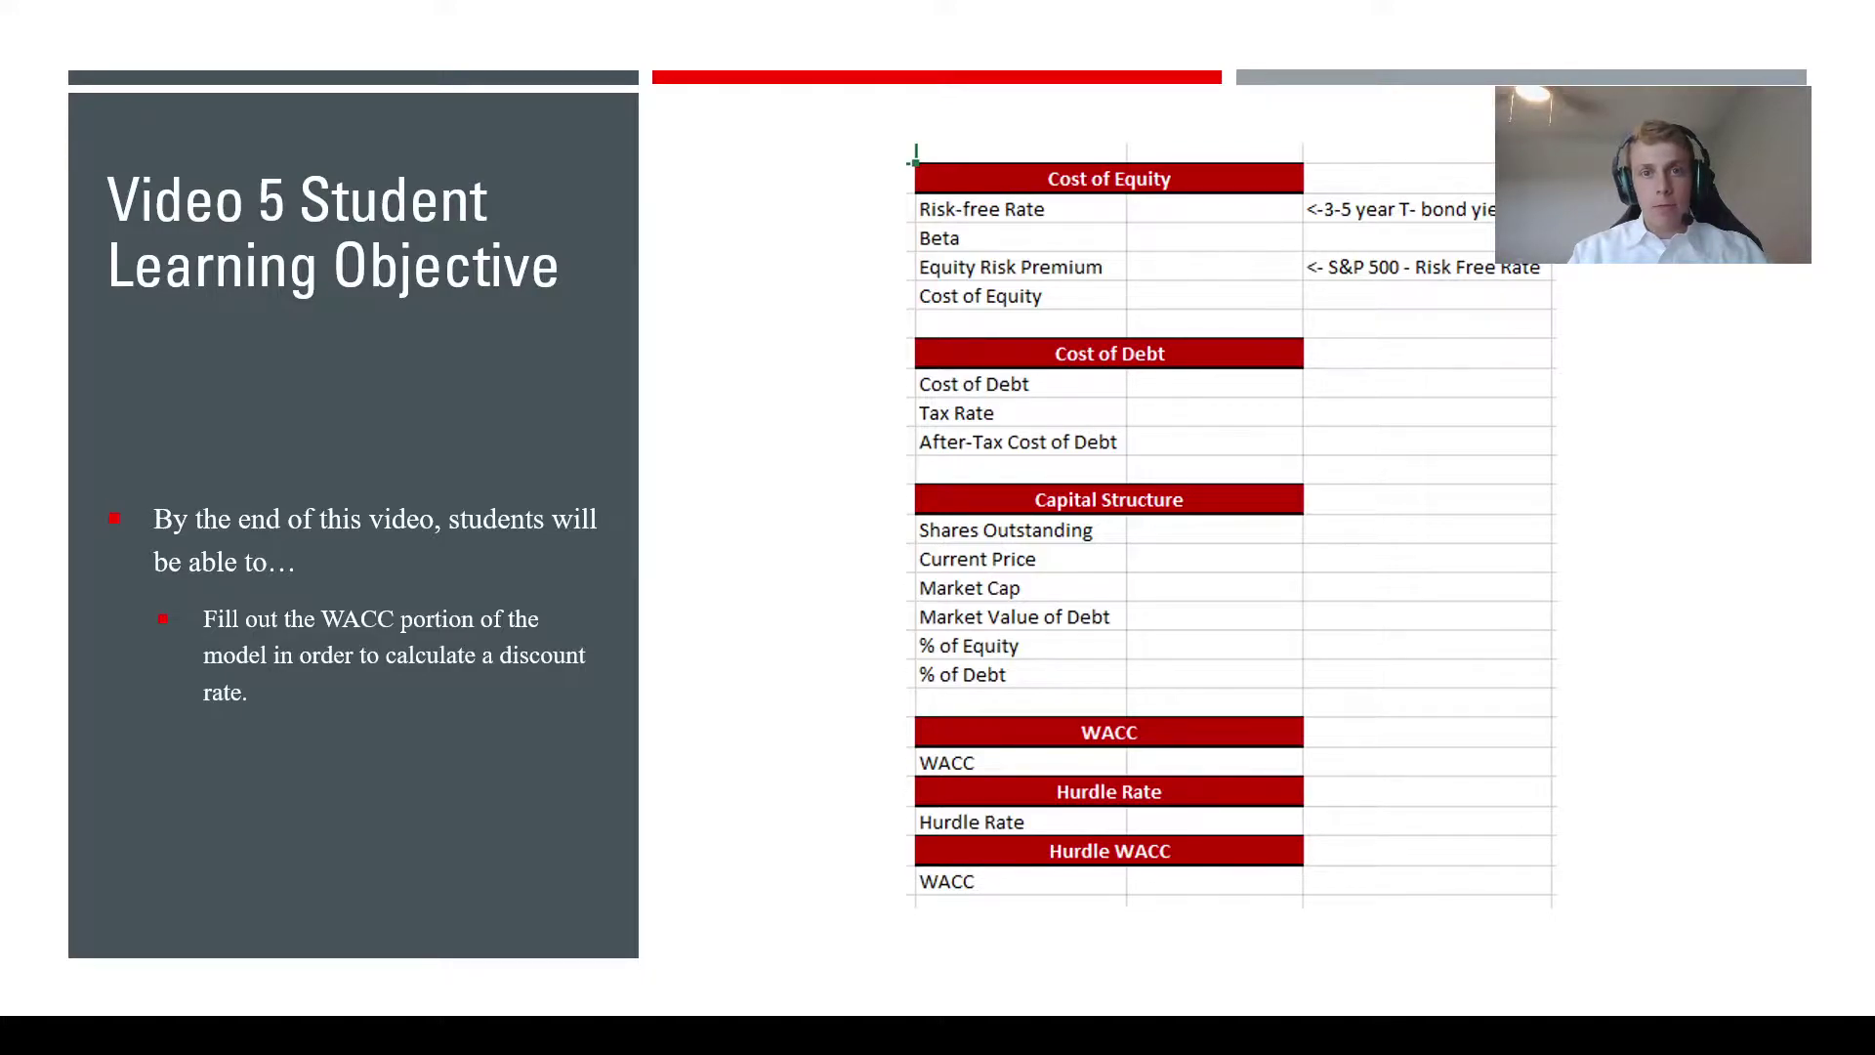
pyautogui.hotkey('alt', 'Tab')
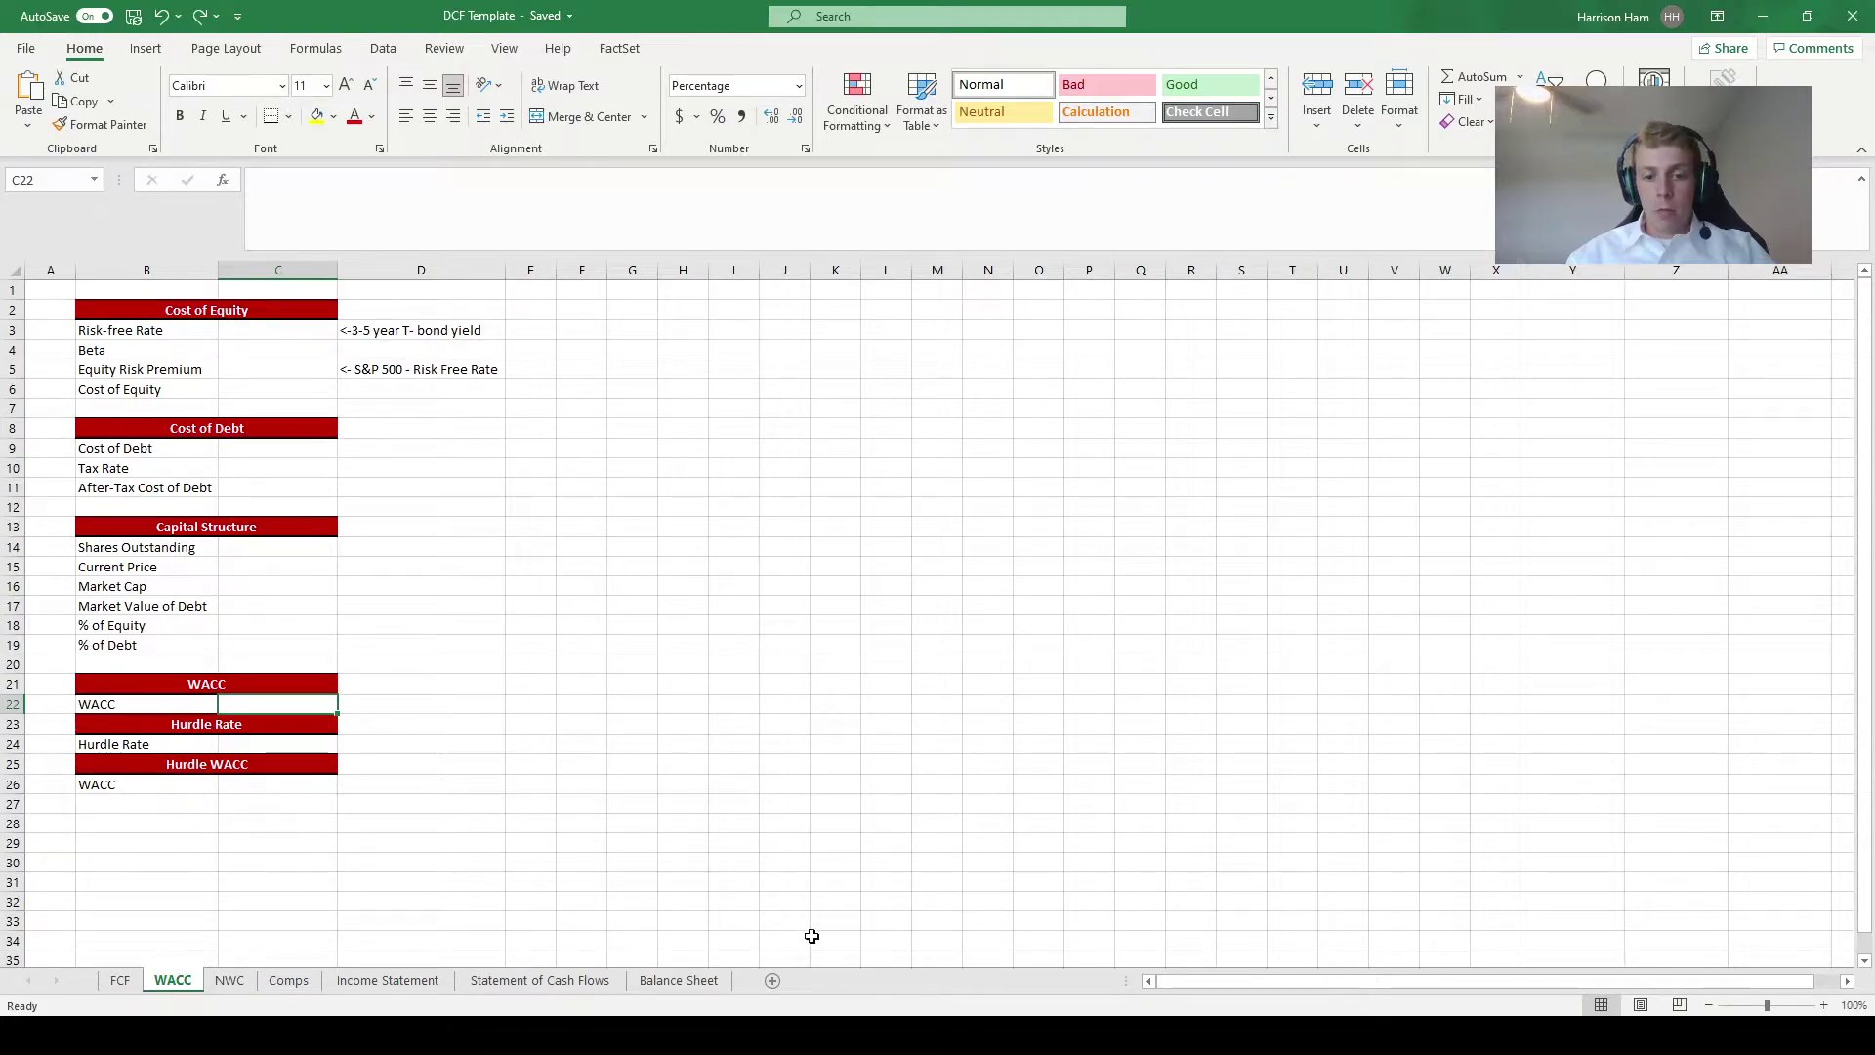
# Bring up Treasury's June 2021 yield curve table, showing the 06/22/21 3-year yield of 0.44.
pyautogui.hotkey('alt', 'Tab')
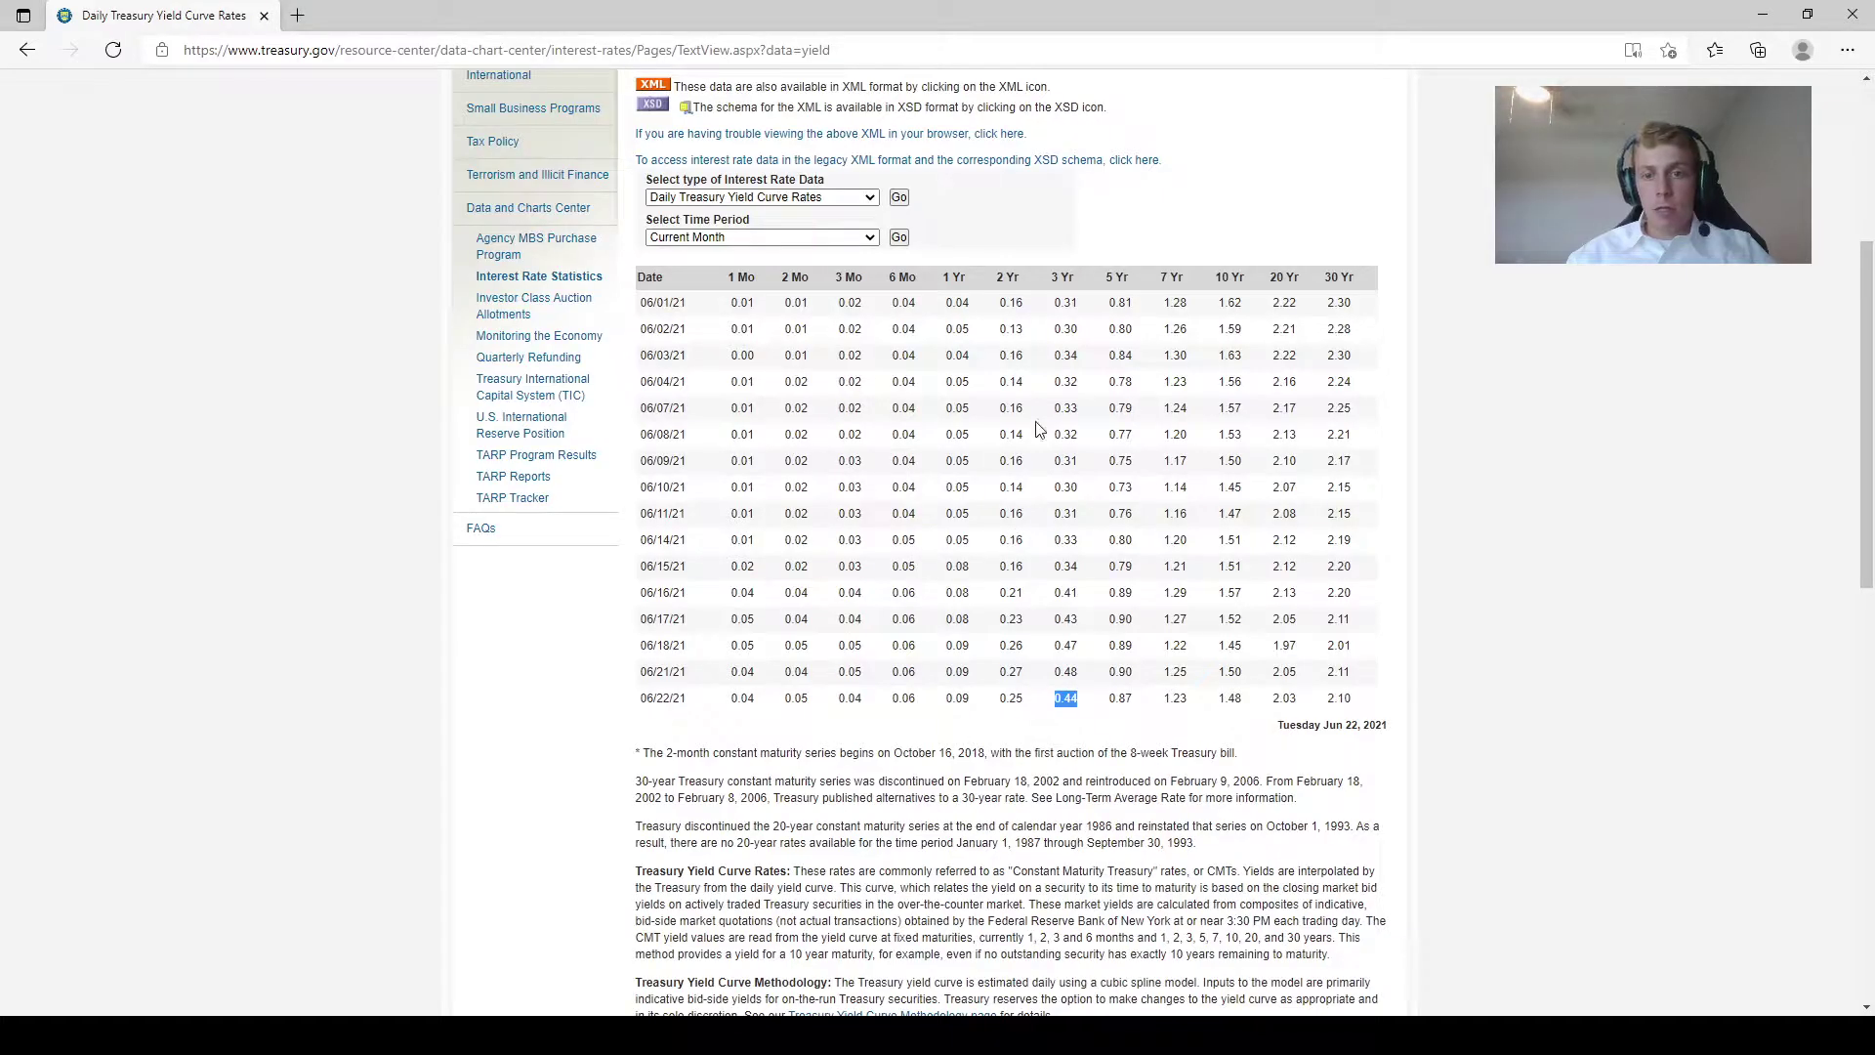
pyautogui.scroll(2, 1037, 457)
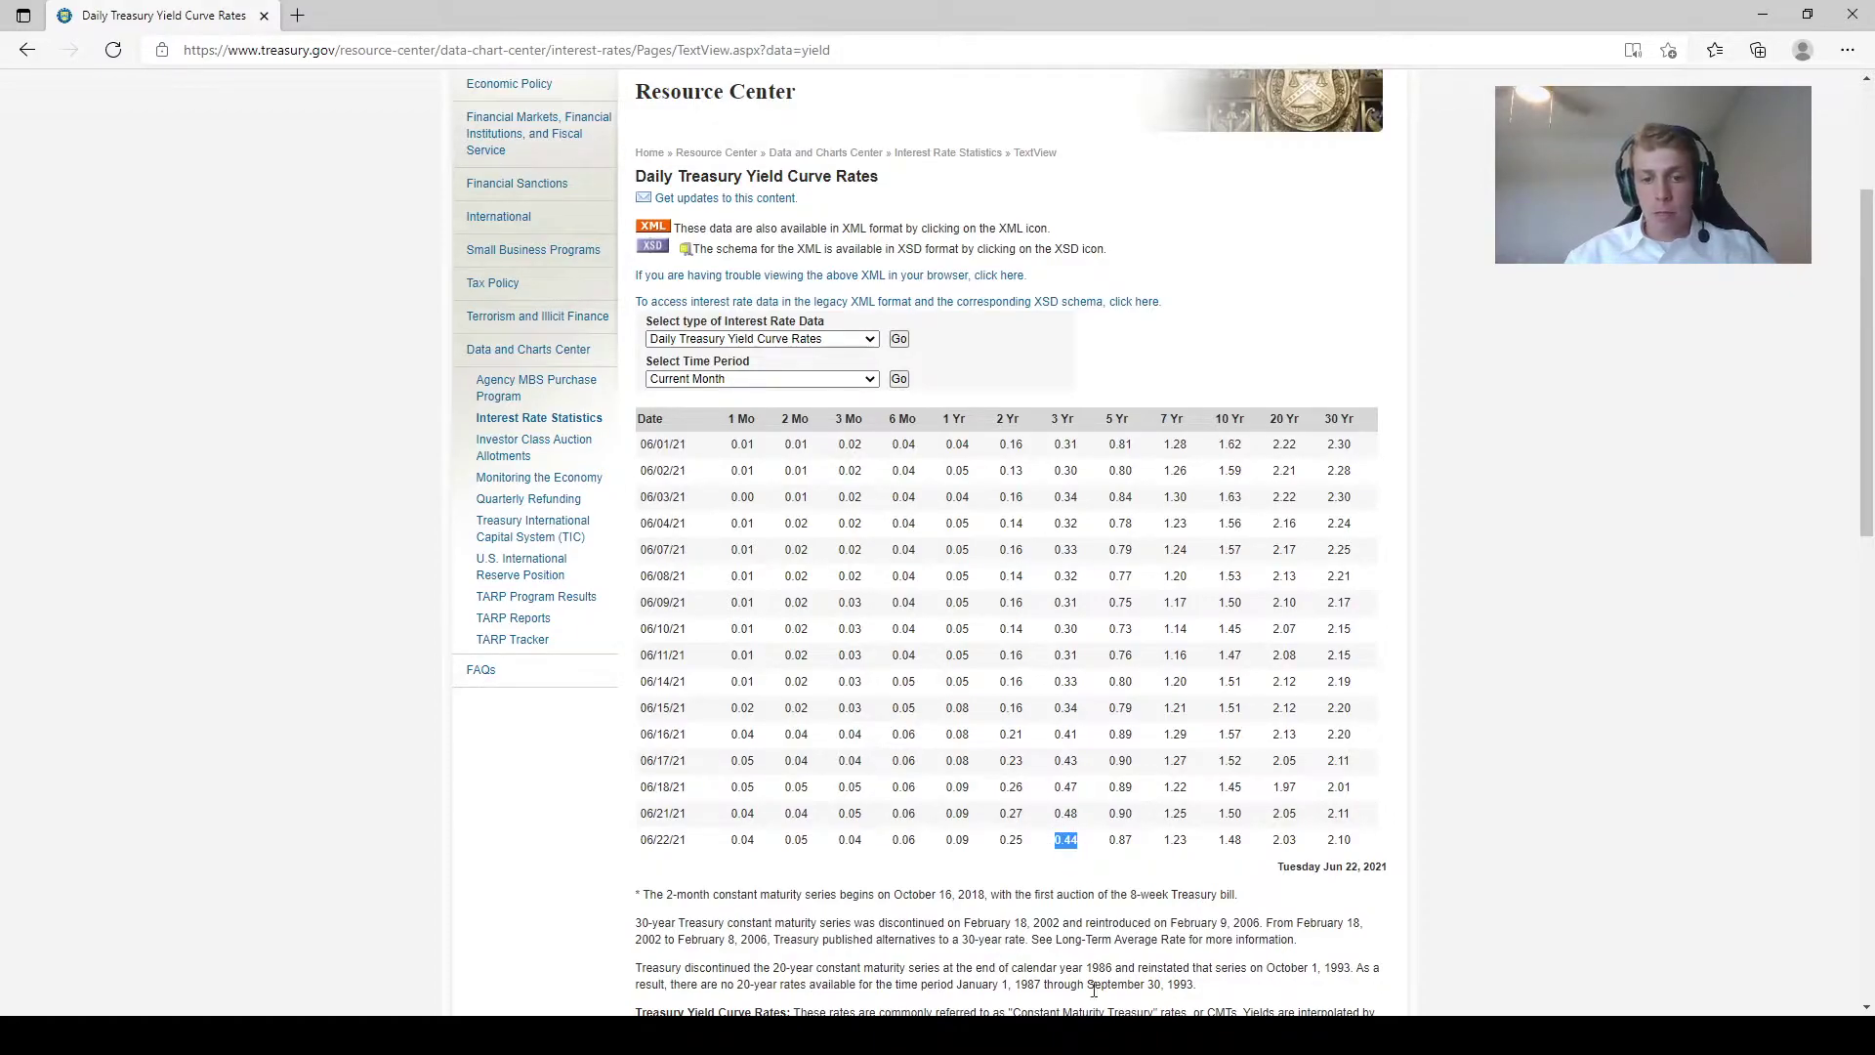
# Enter 0.44 as the Risk-free Rate in C3 of the WACC sheet.
pyautogui.click(1005, 930)
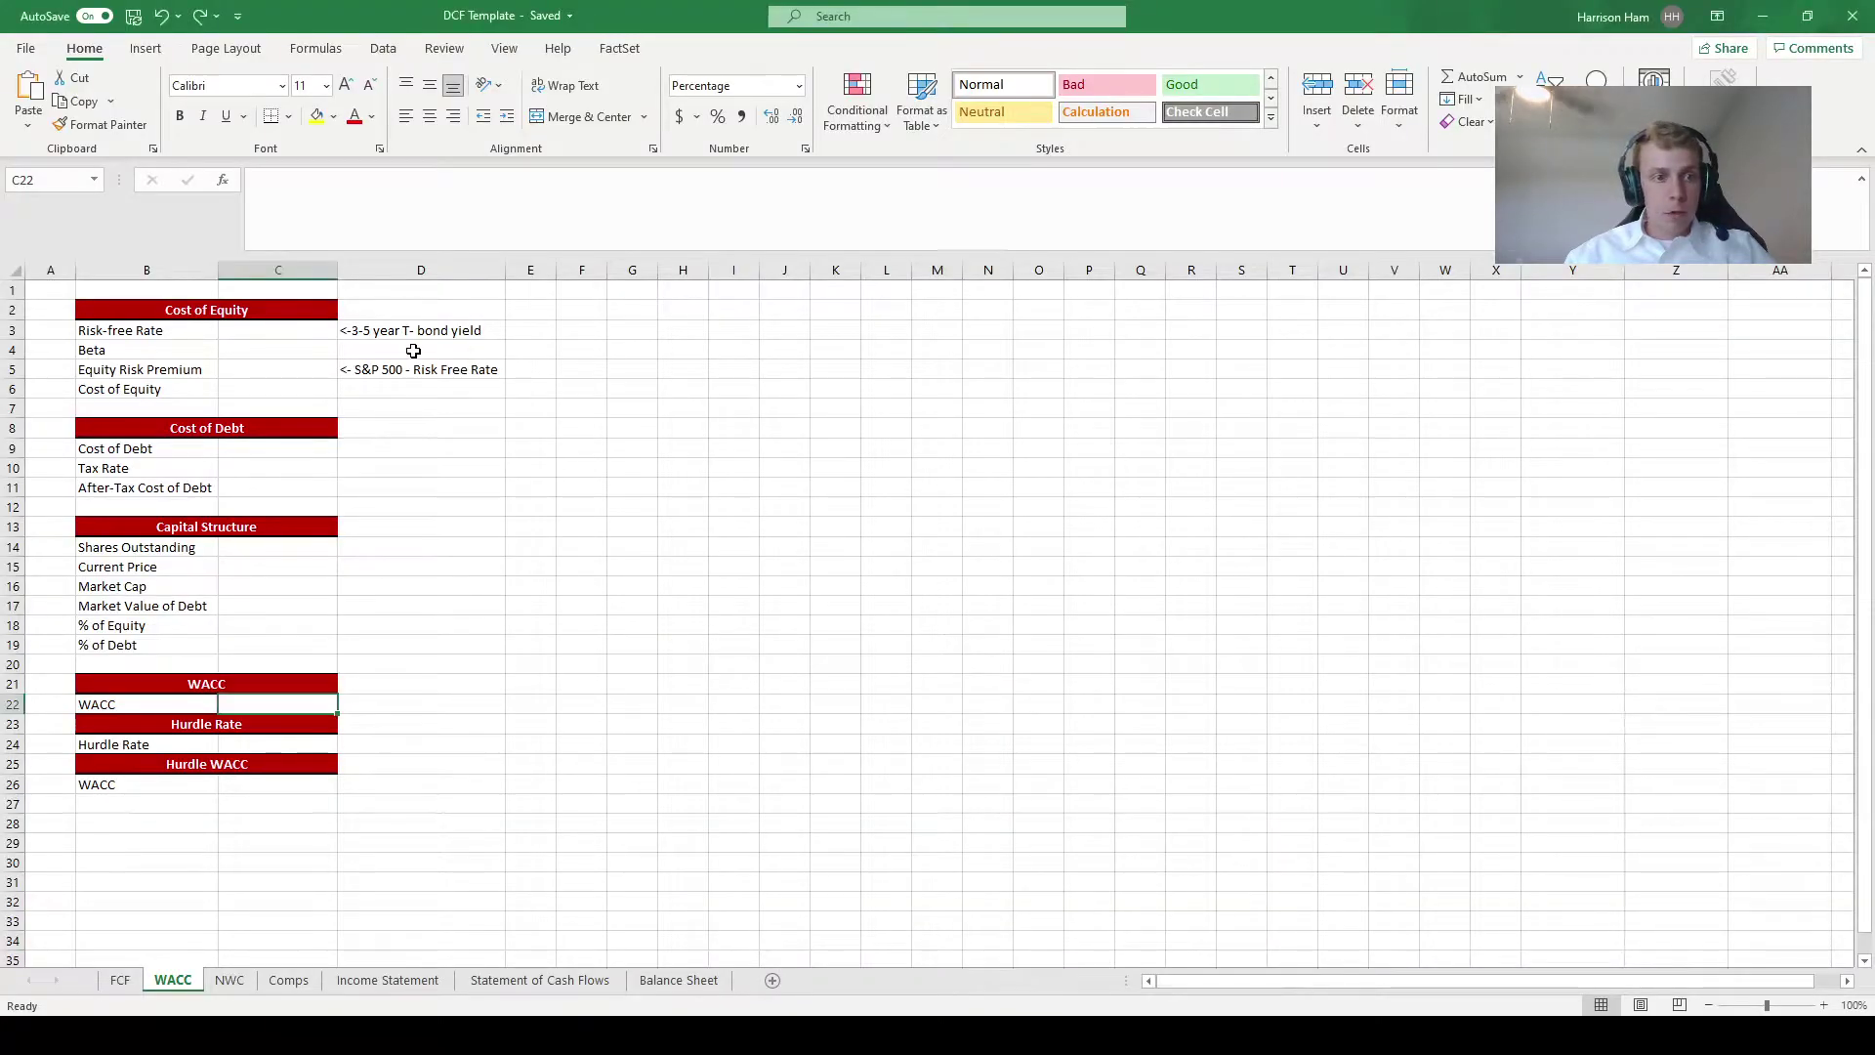
pyautogui.click(303, 333)
pyautogui.write('0.44')
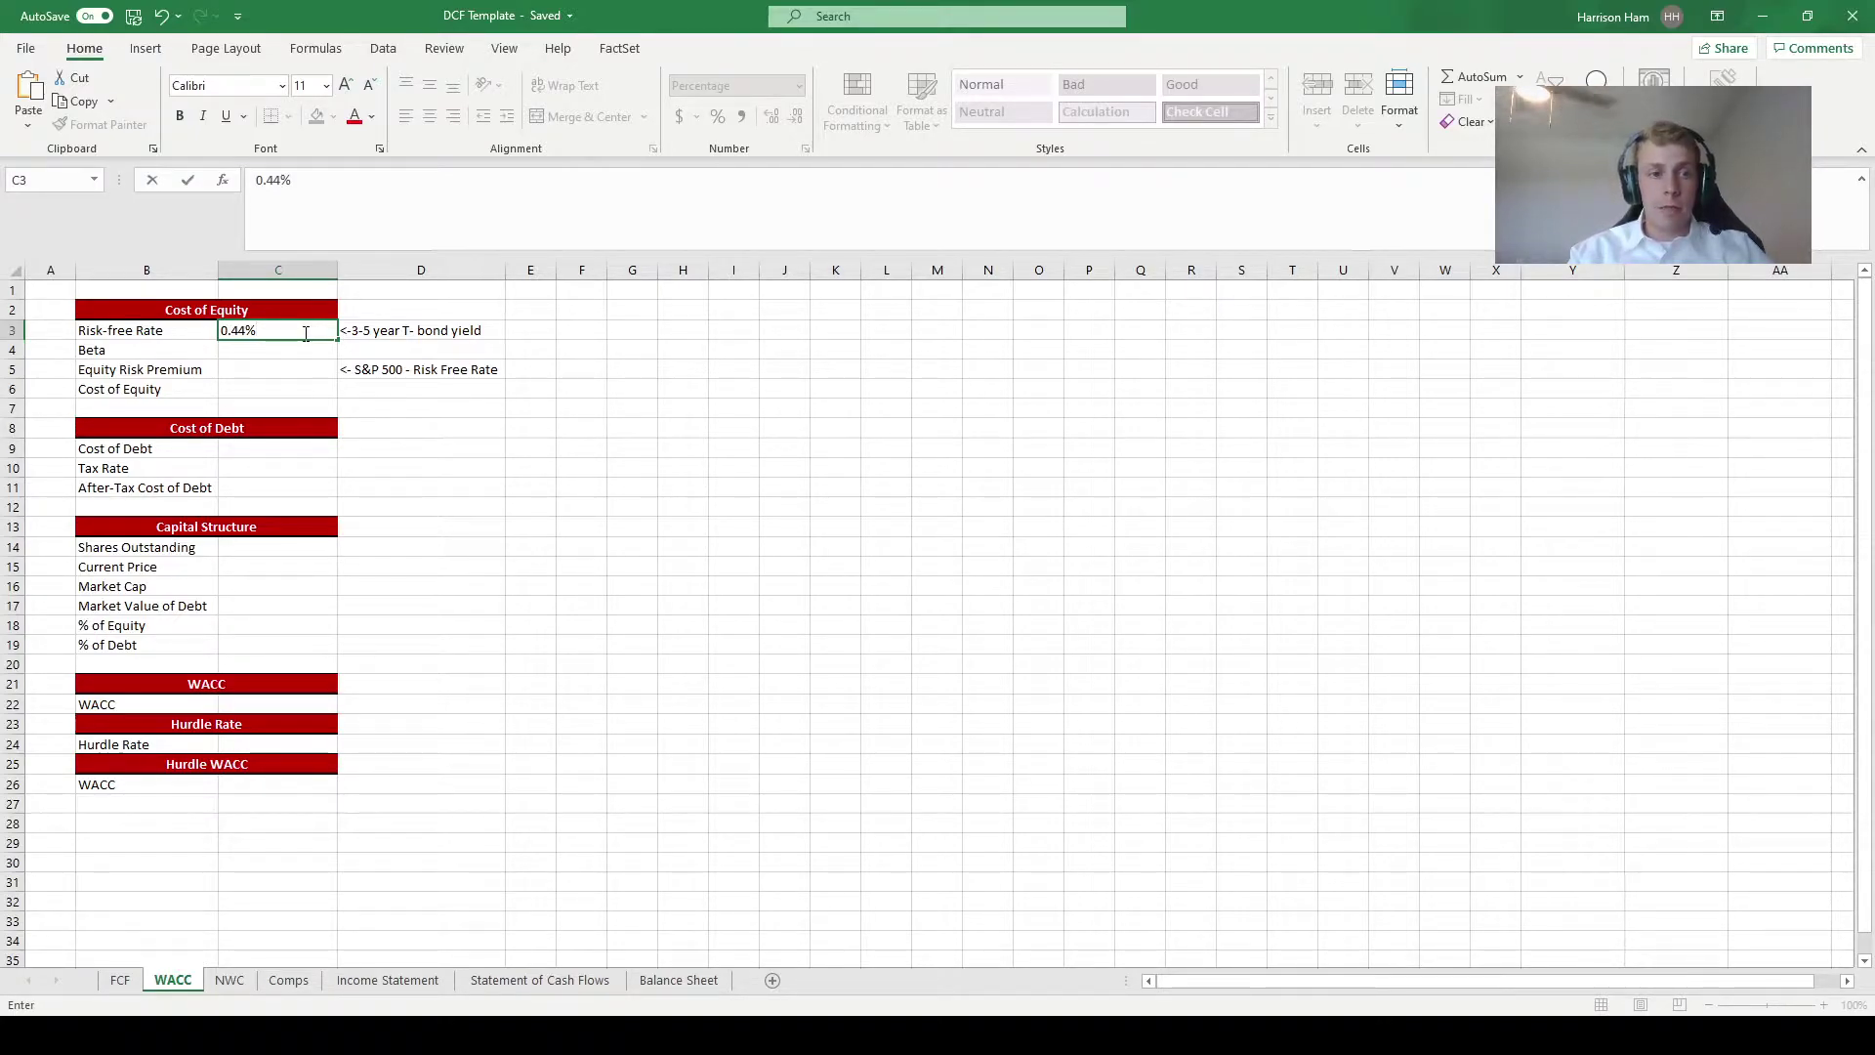
pyautogui.press('Return')
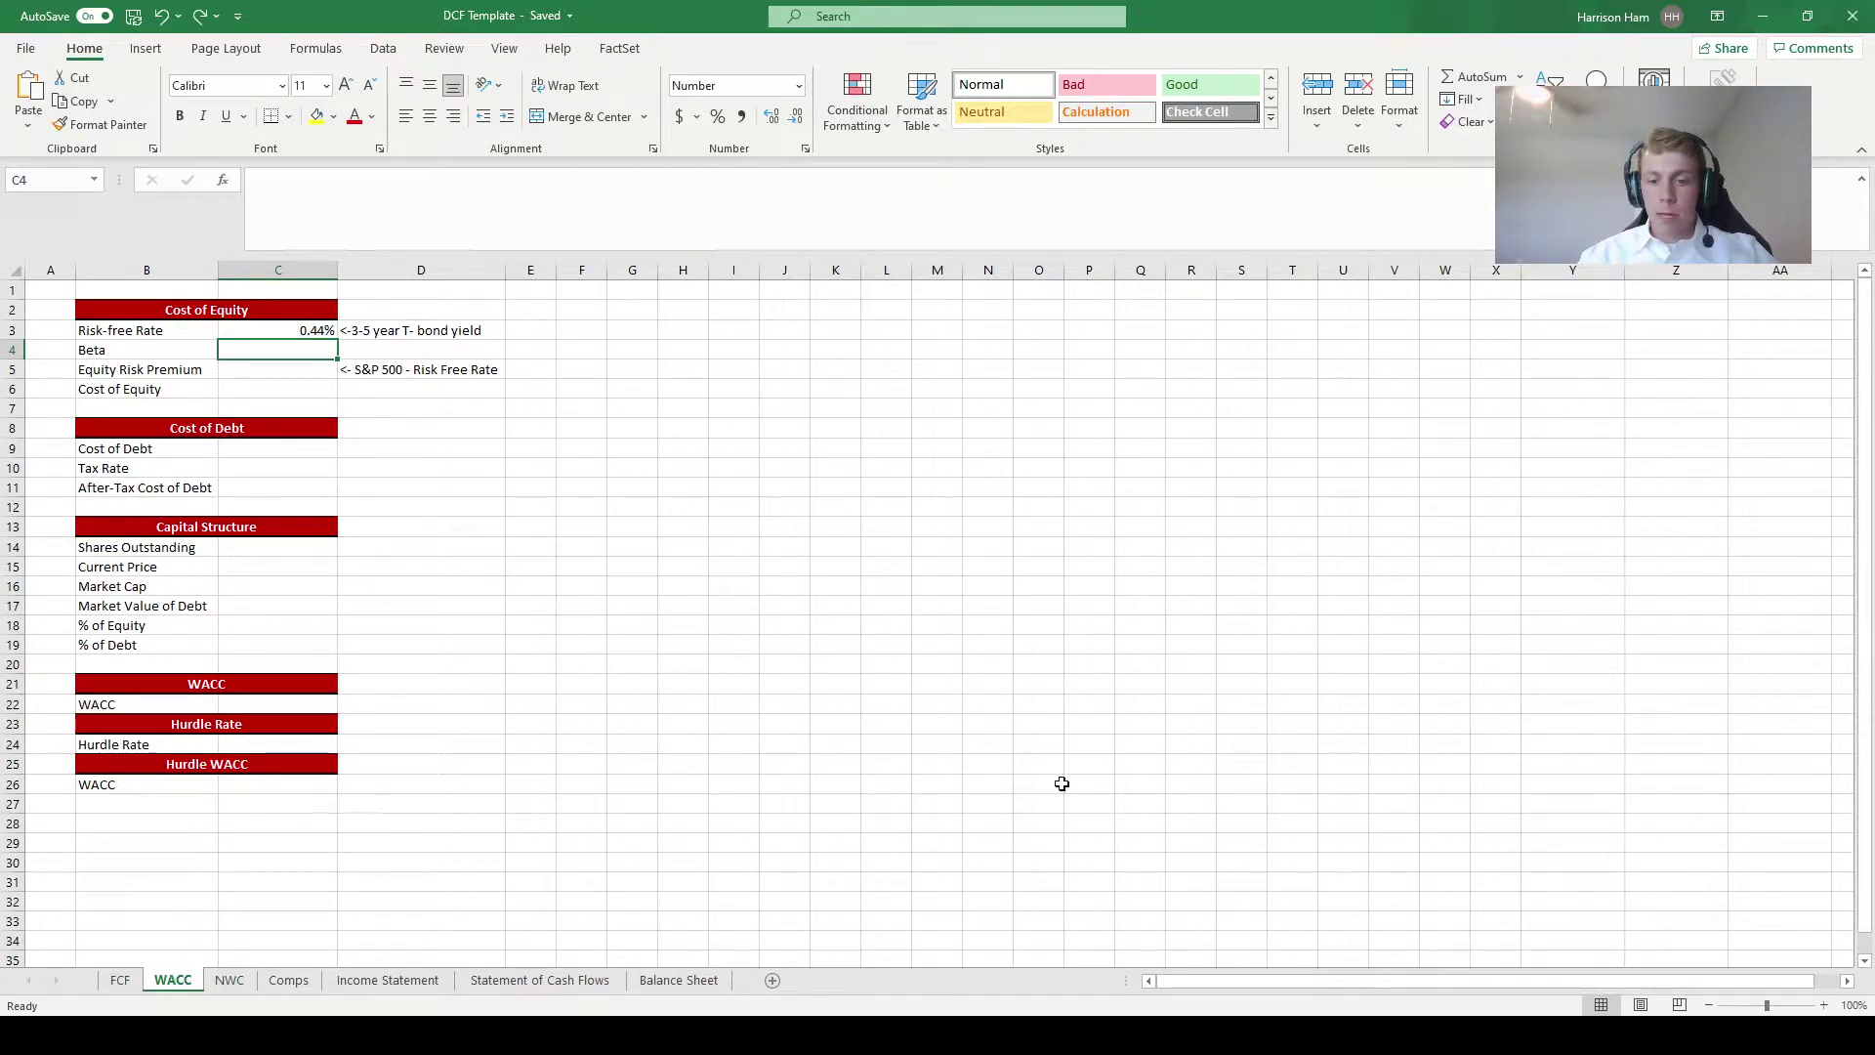
pyautogui.hotkey('alt', 'Tab')
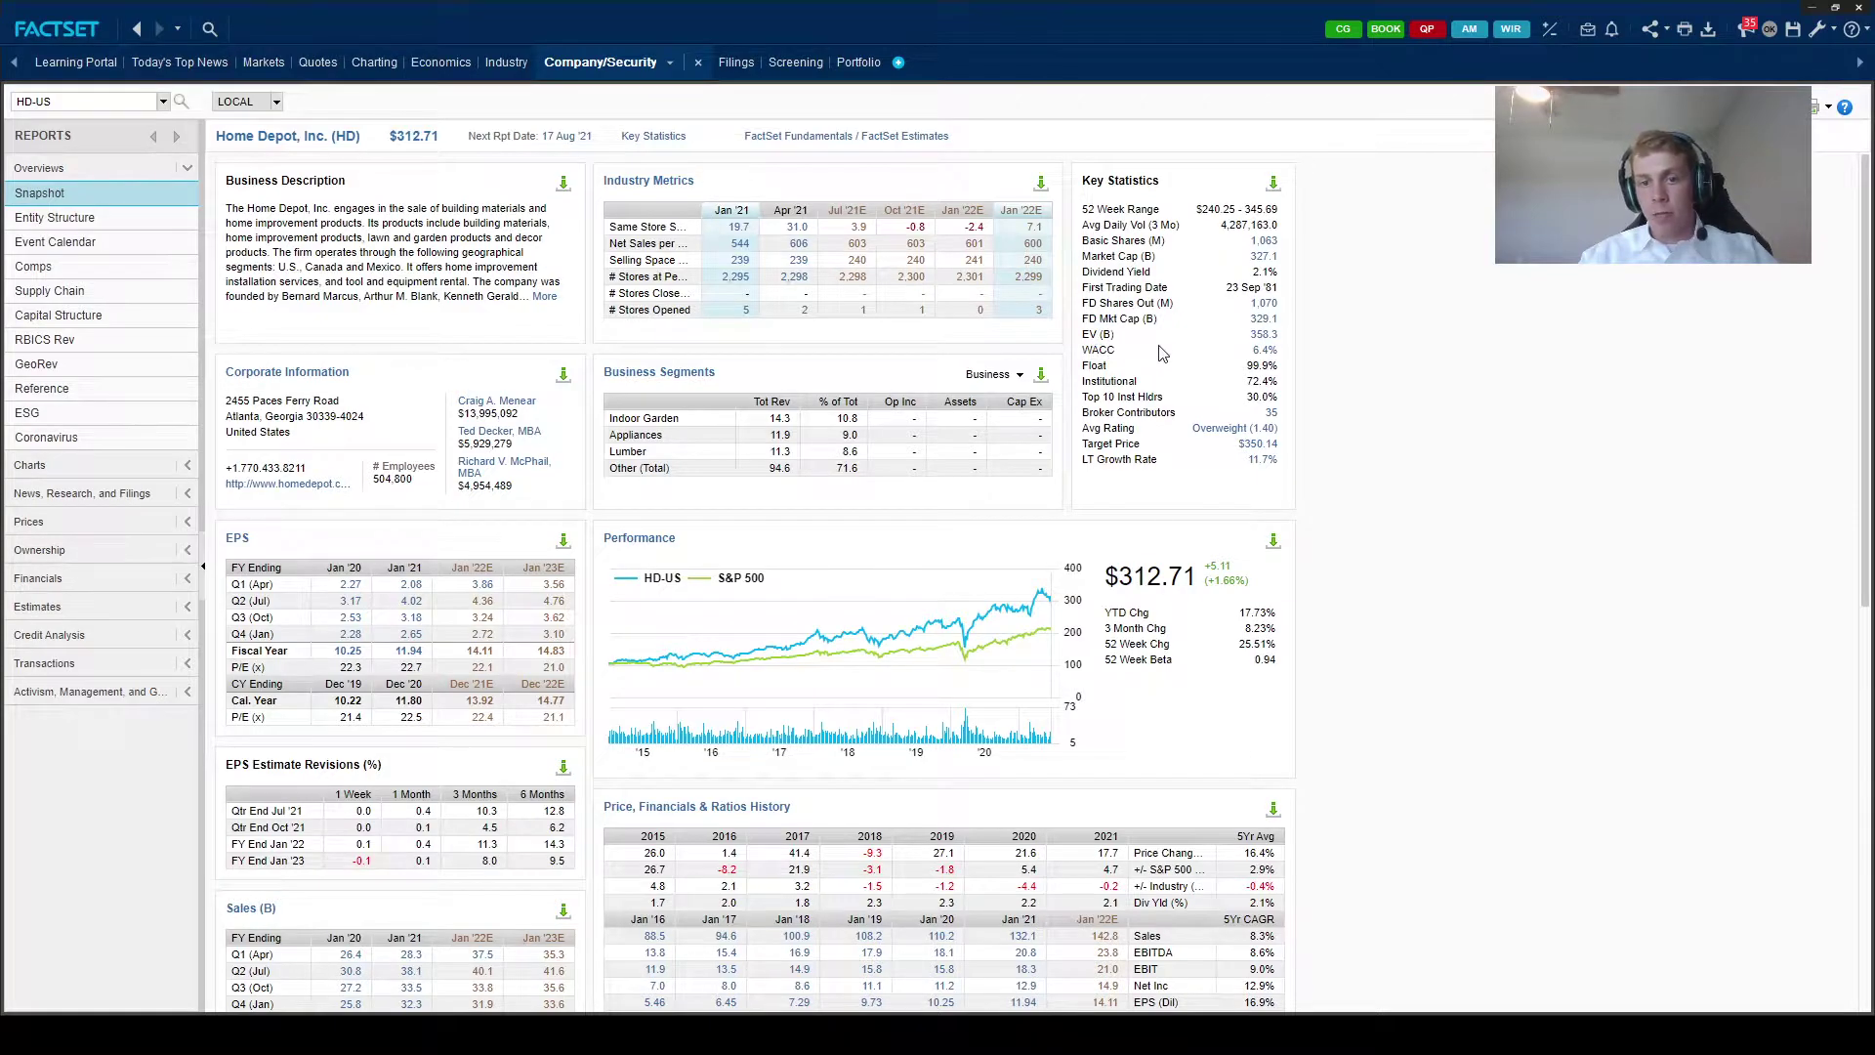
# Open FactSet's Home Depot WACC audit popup (adjusted beta 1.15, premium 4.72%), then return to Excel.
pyautogui.click(1266, 354)
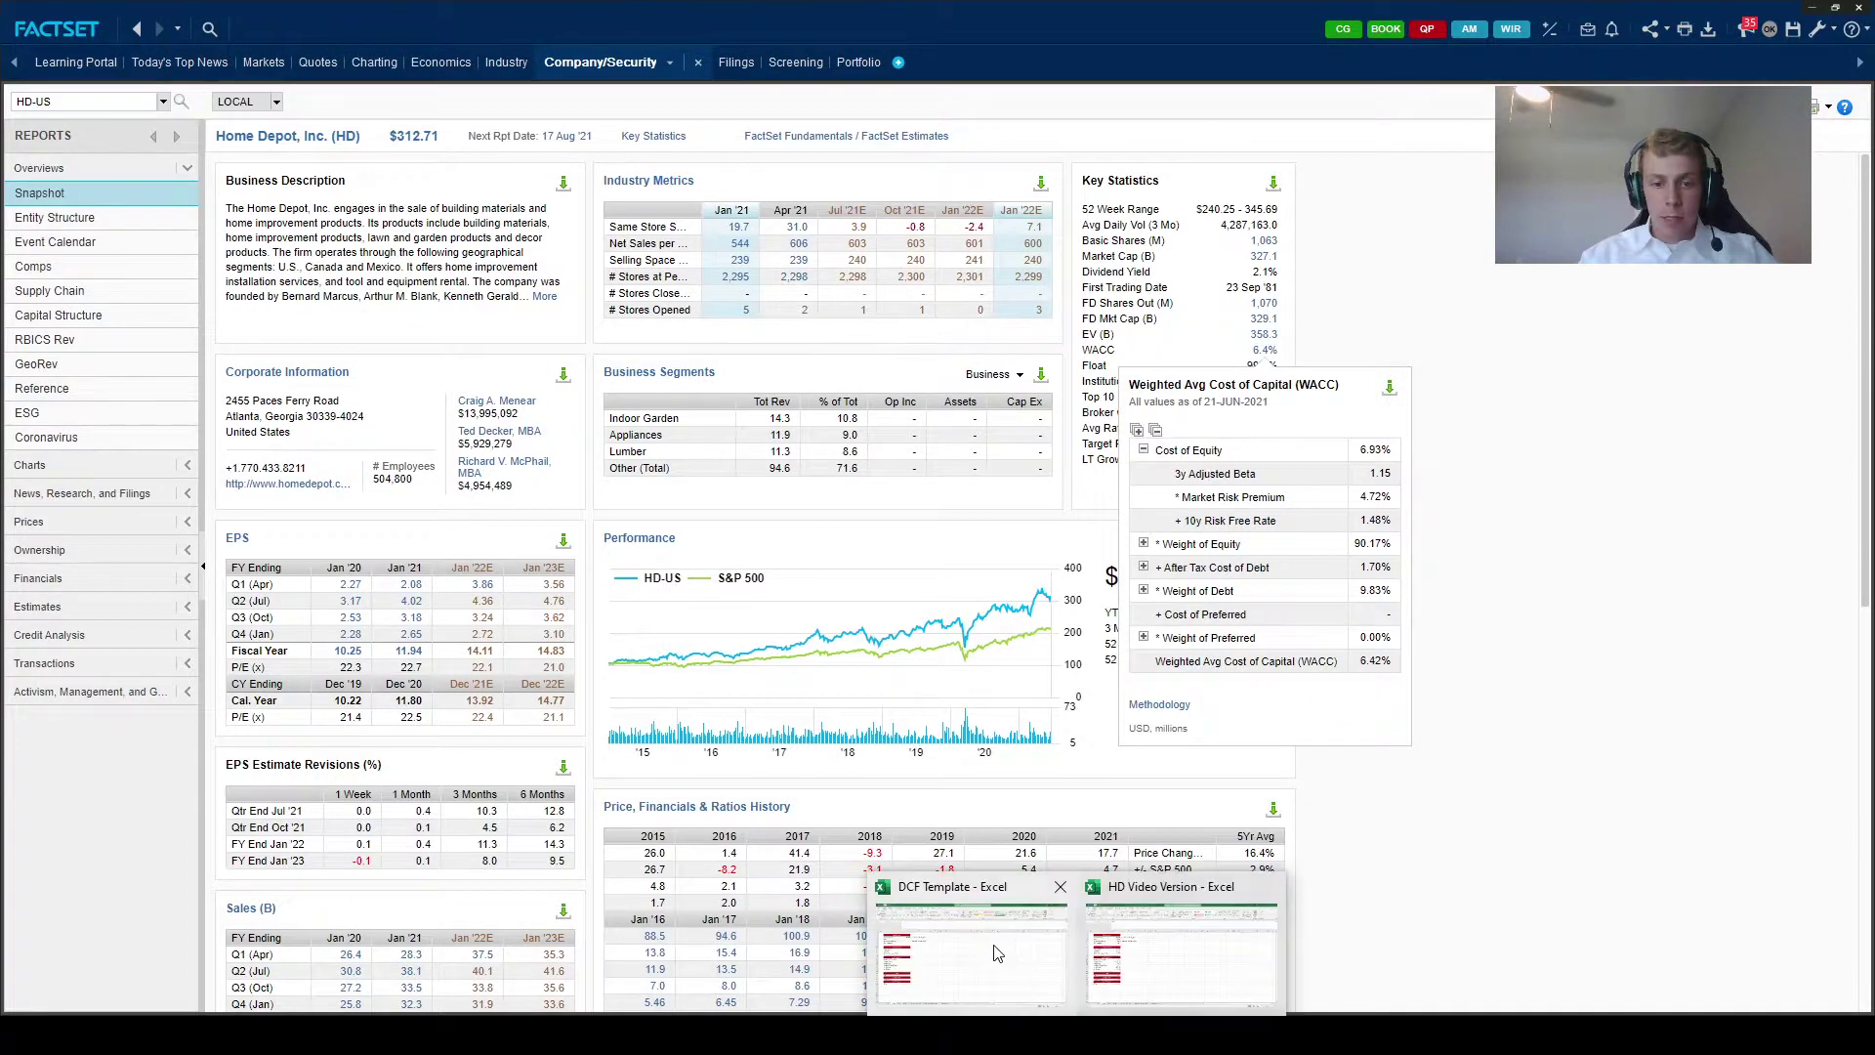
pyautogui.click(998, 947)
# Enter Beta 1.15 in C4 and Equity Risk Premium 4.72 in C5.
pyautogui.write('1.1')
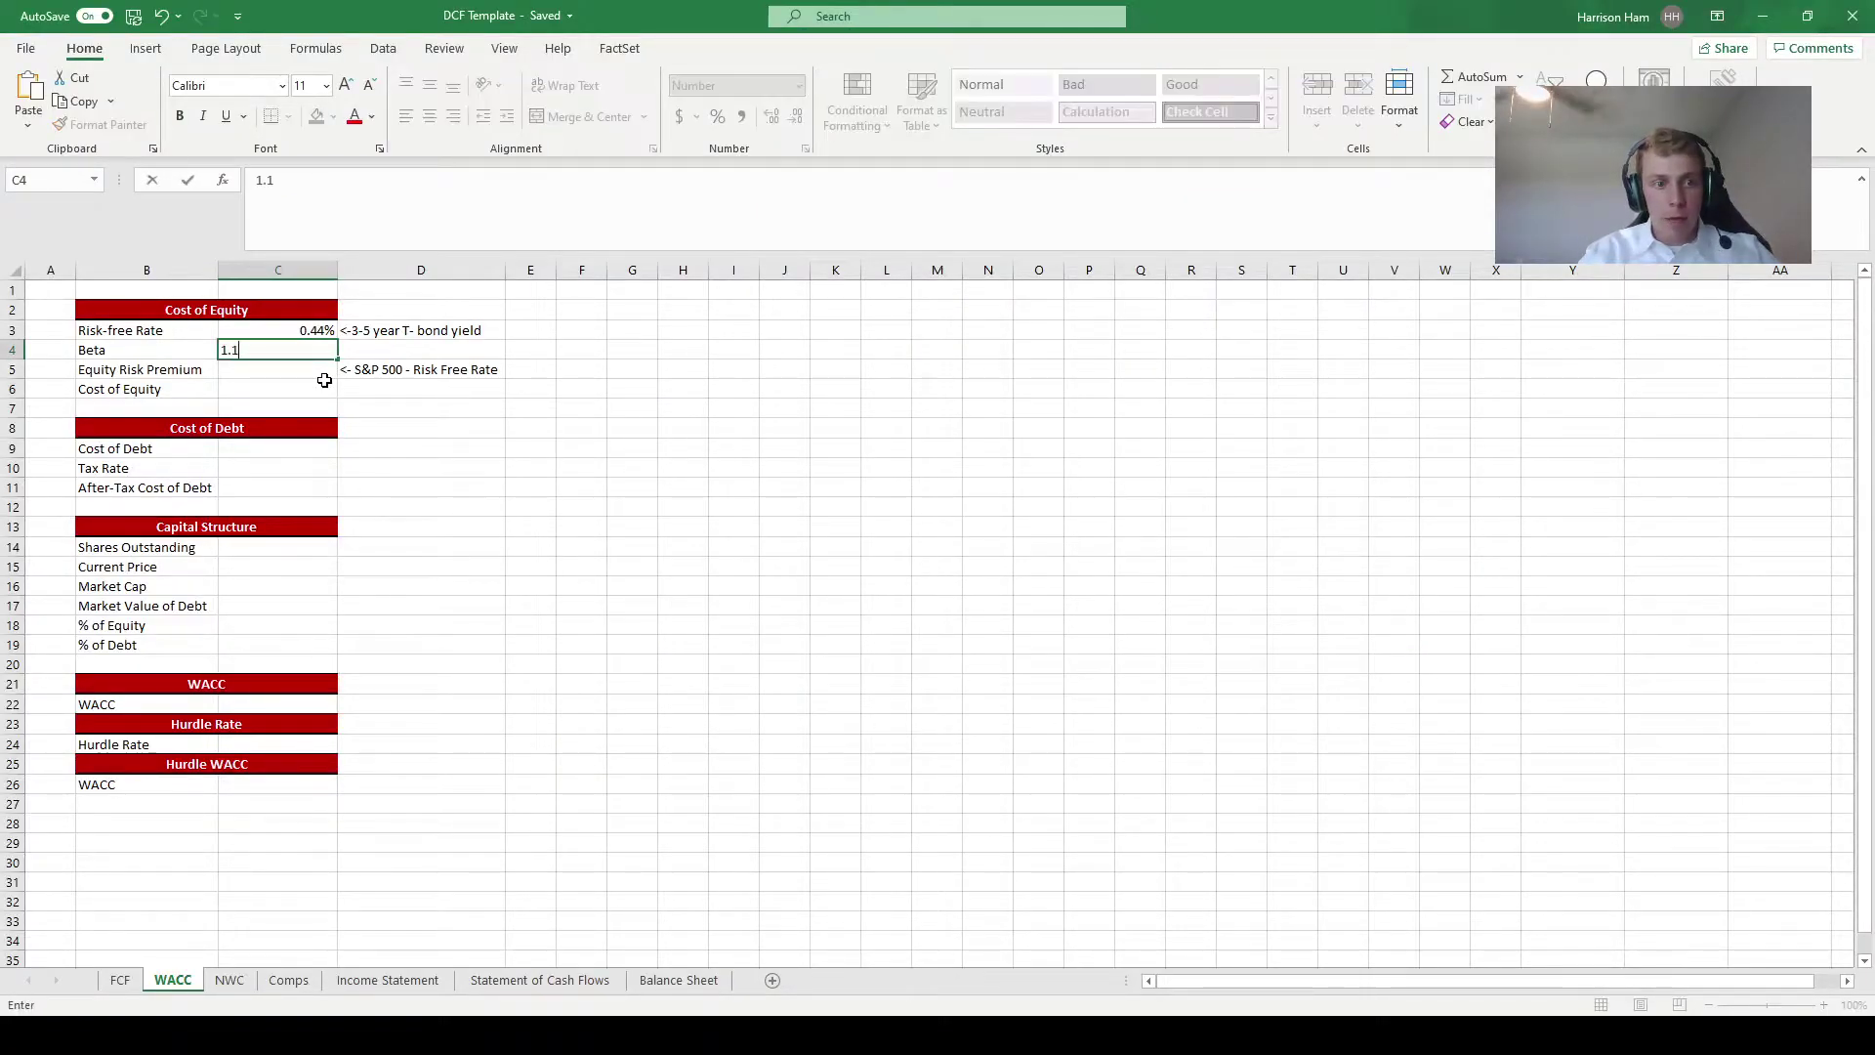
pyautogui.write('5')
pyautogui.press('Return')
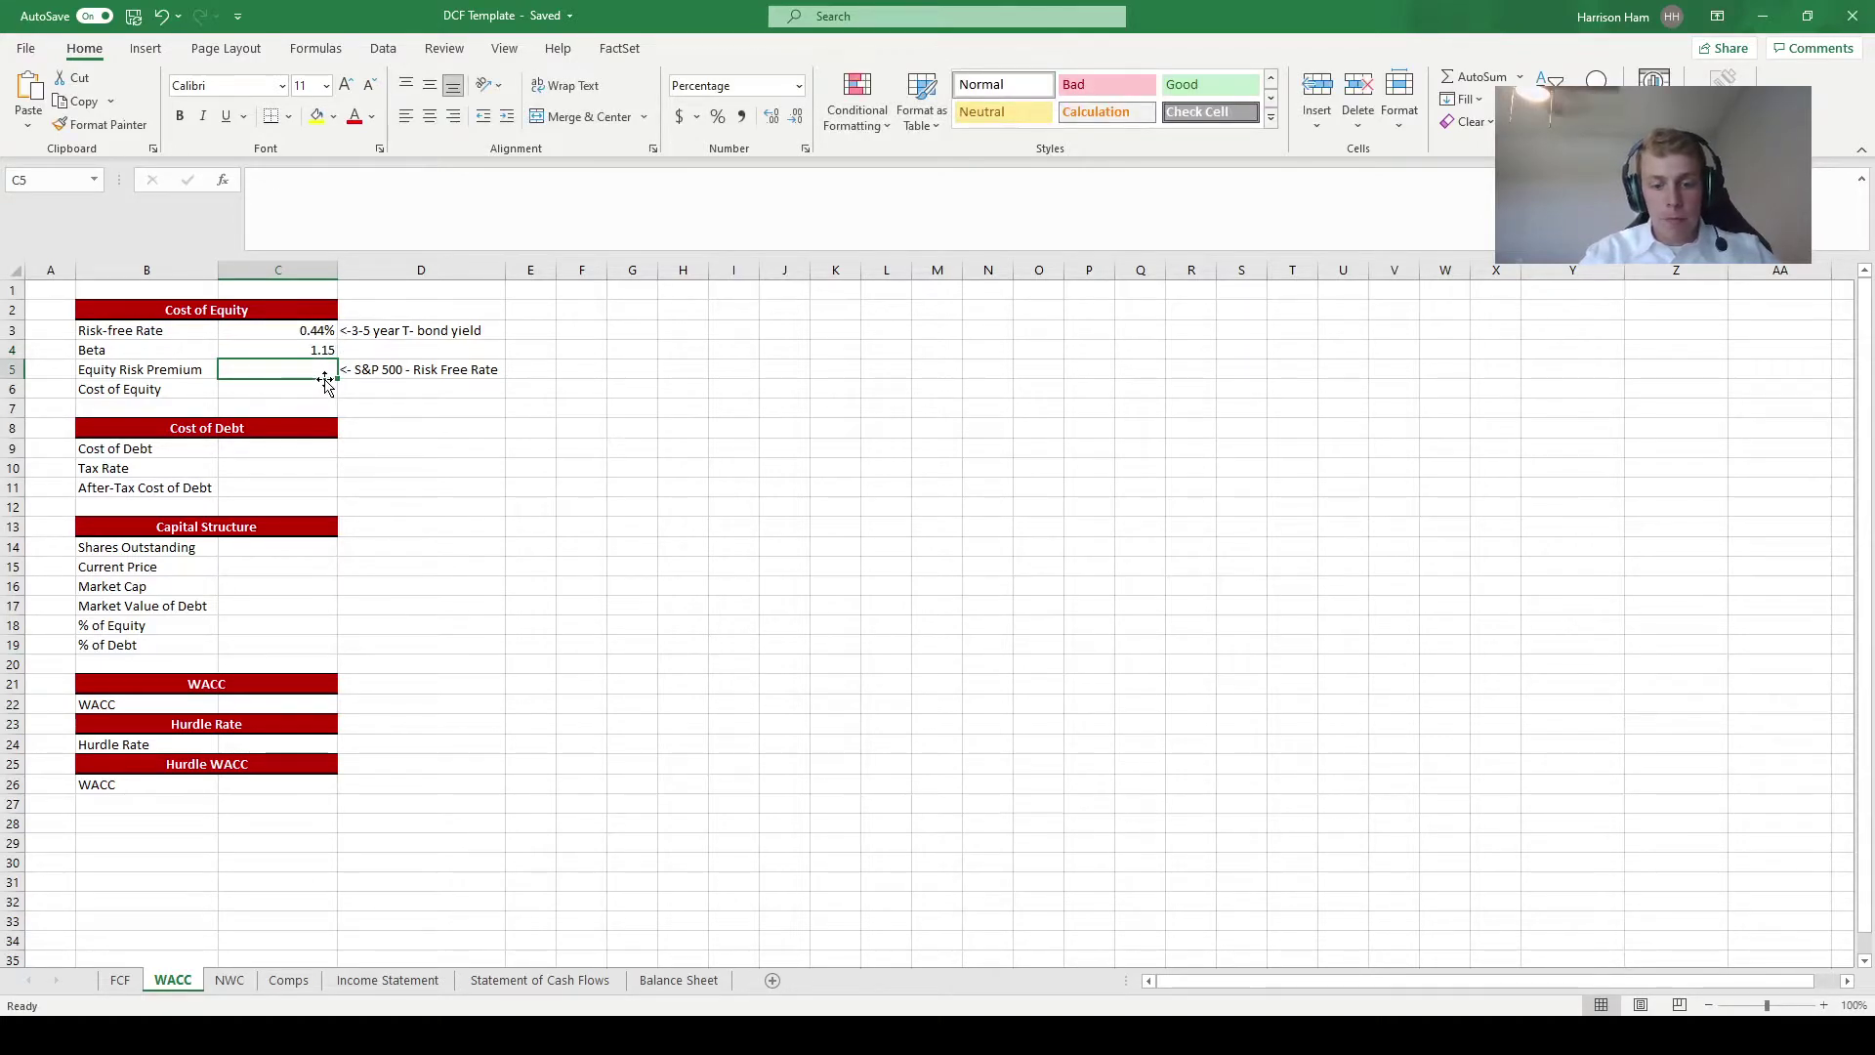
pyautogui.write('4.72')
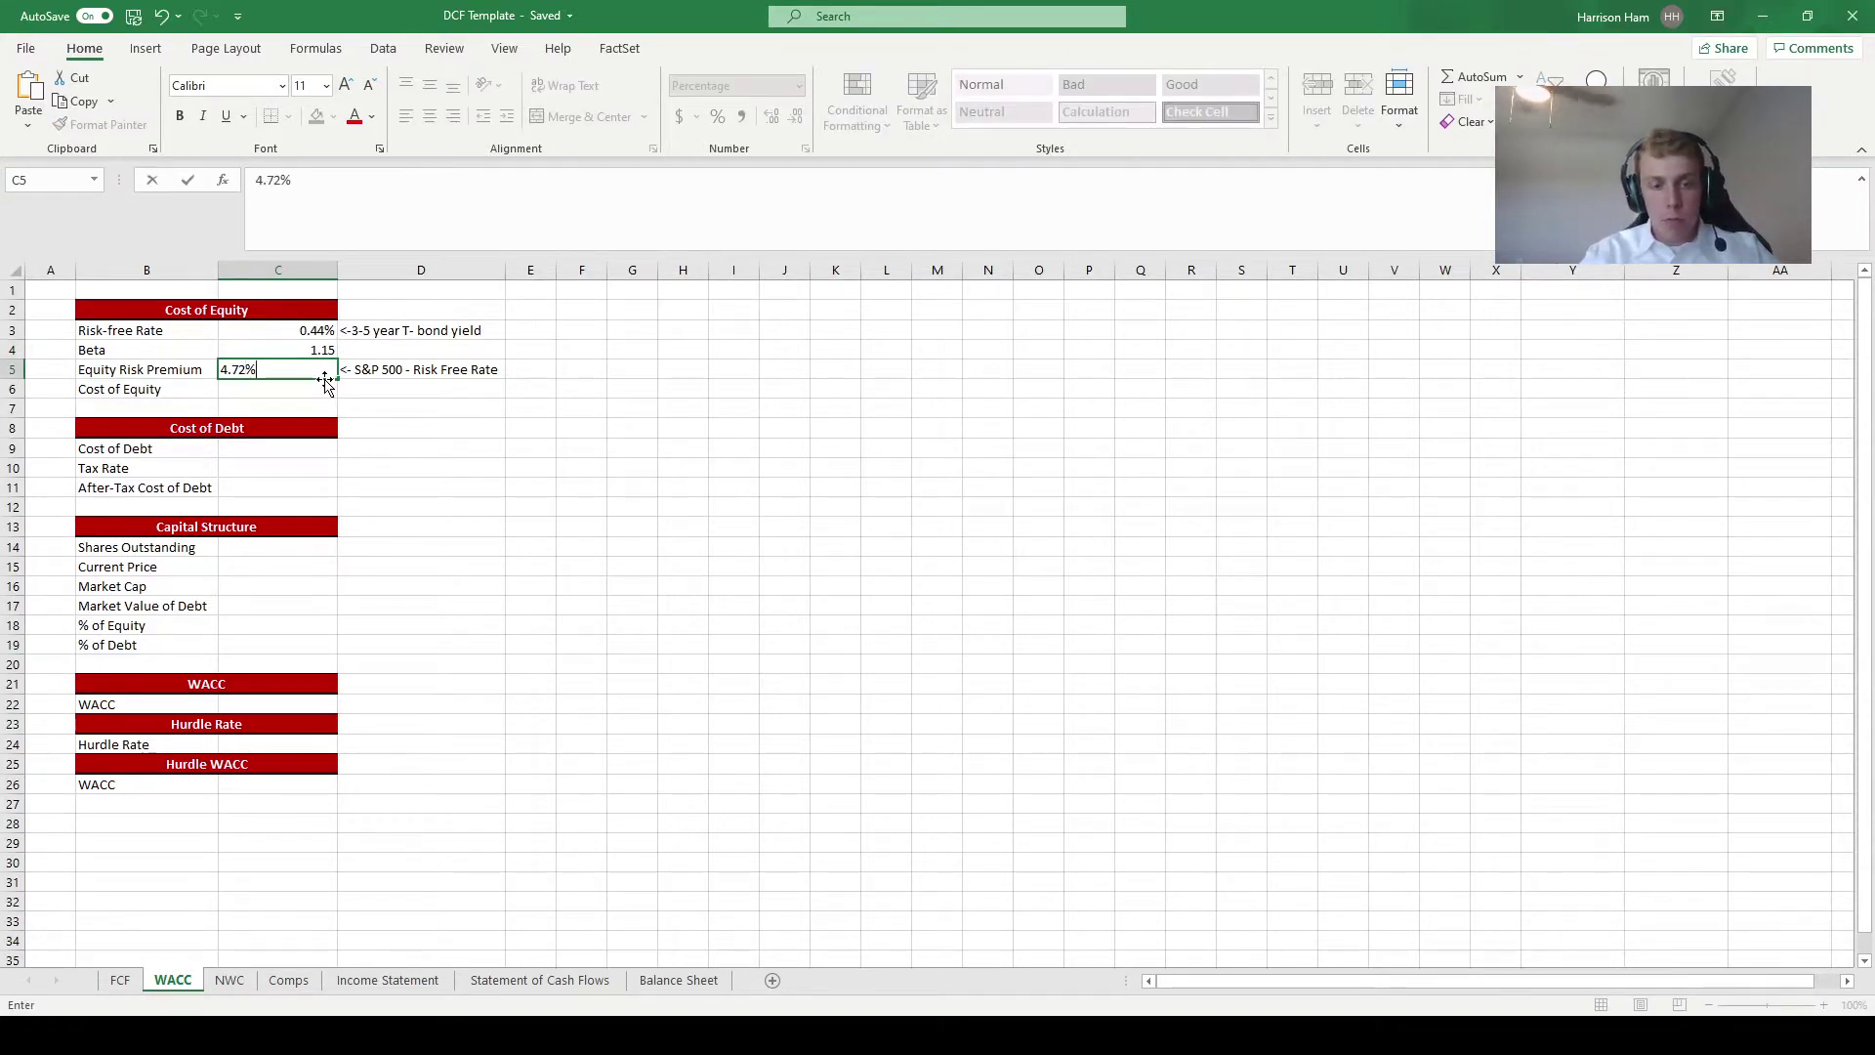
pyautogui.press('Return')
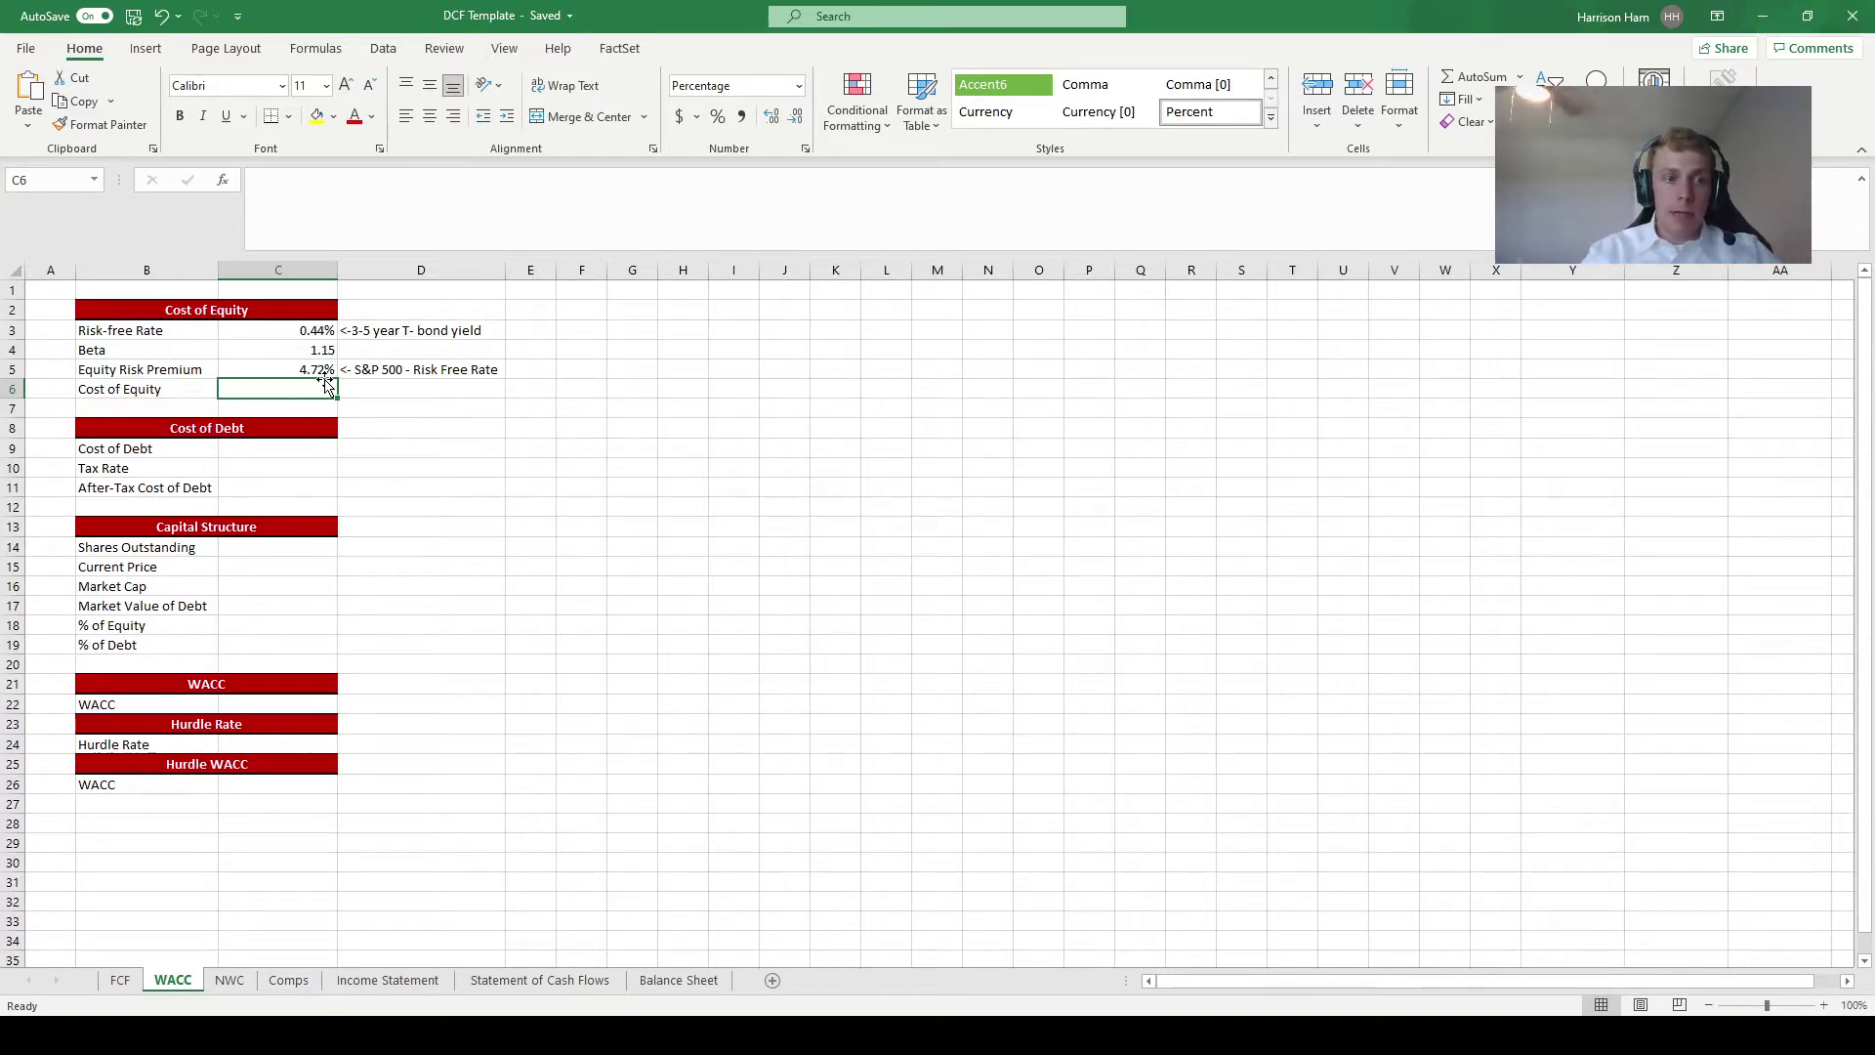
# Compute Cost of Equity in C6 with =C3+C4*C5, giving 5.87%.
pyautogui.write('=')
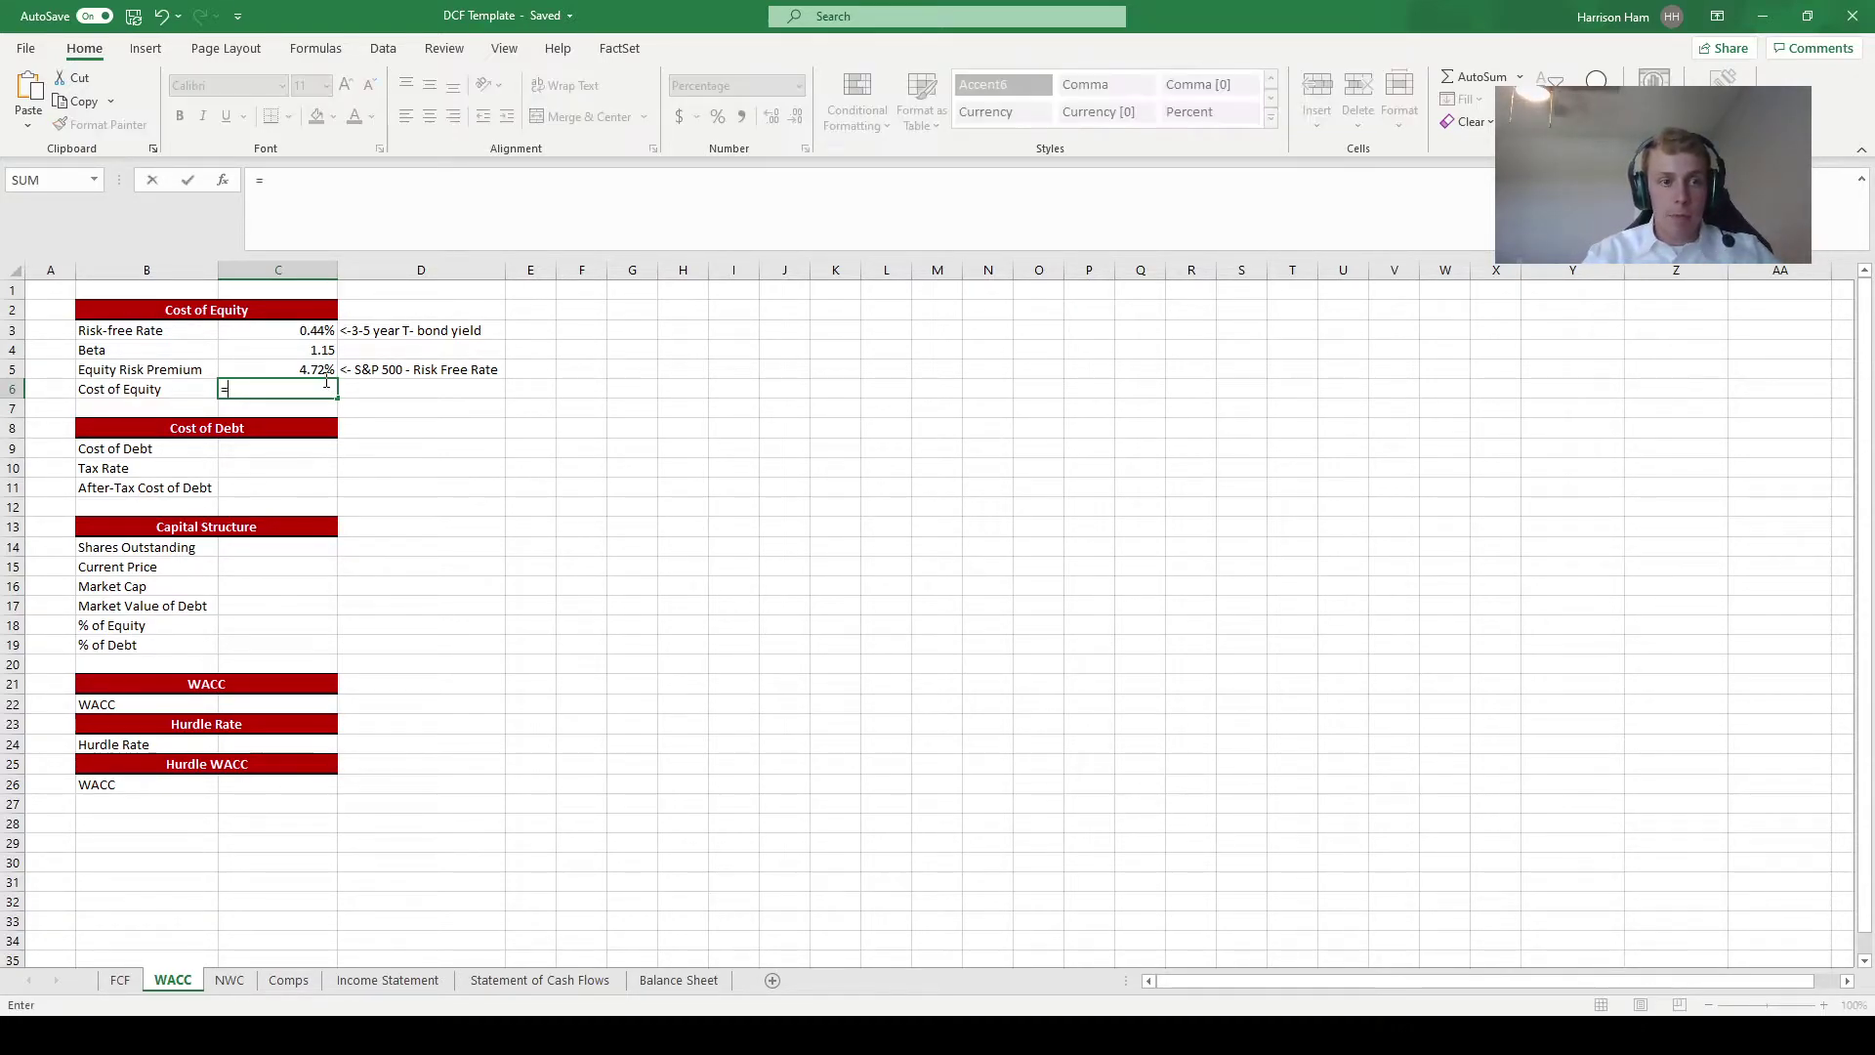
pyautogui.press('Up')
pyautogui.press('Up')
pyautogui.press('Up')
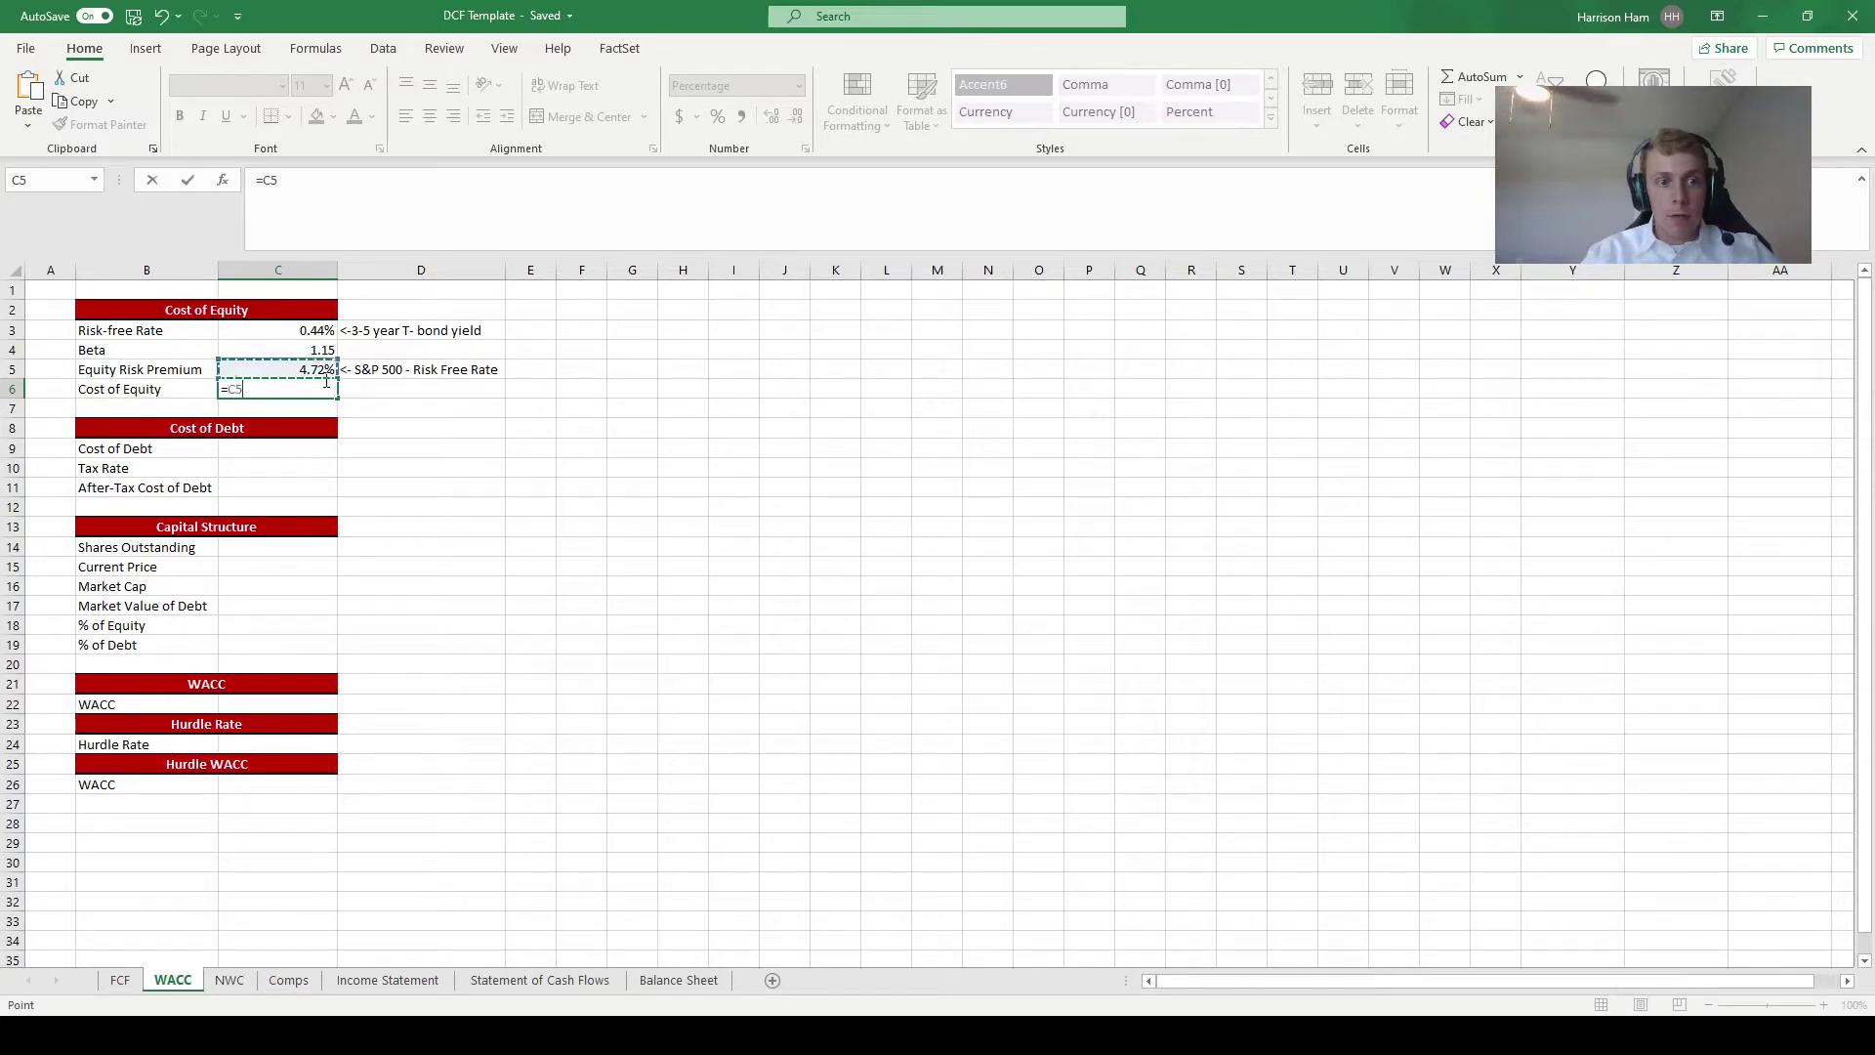
pyautogui.write('+')
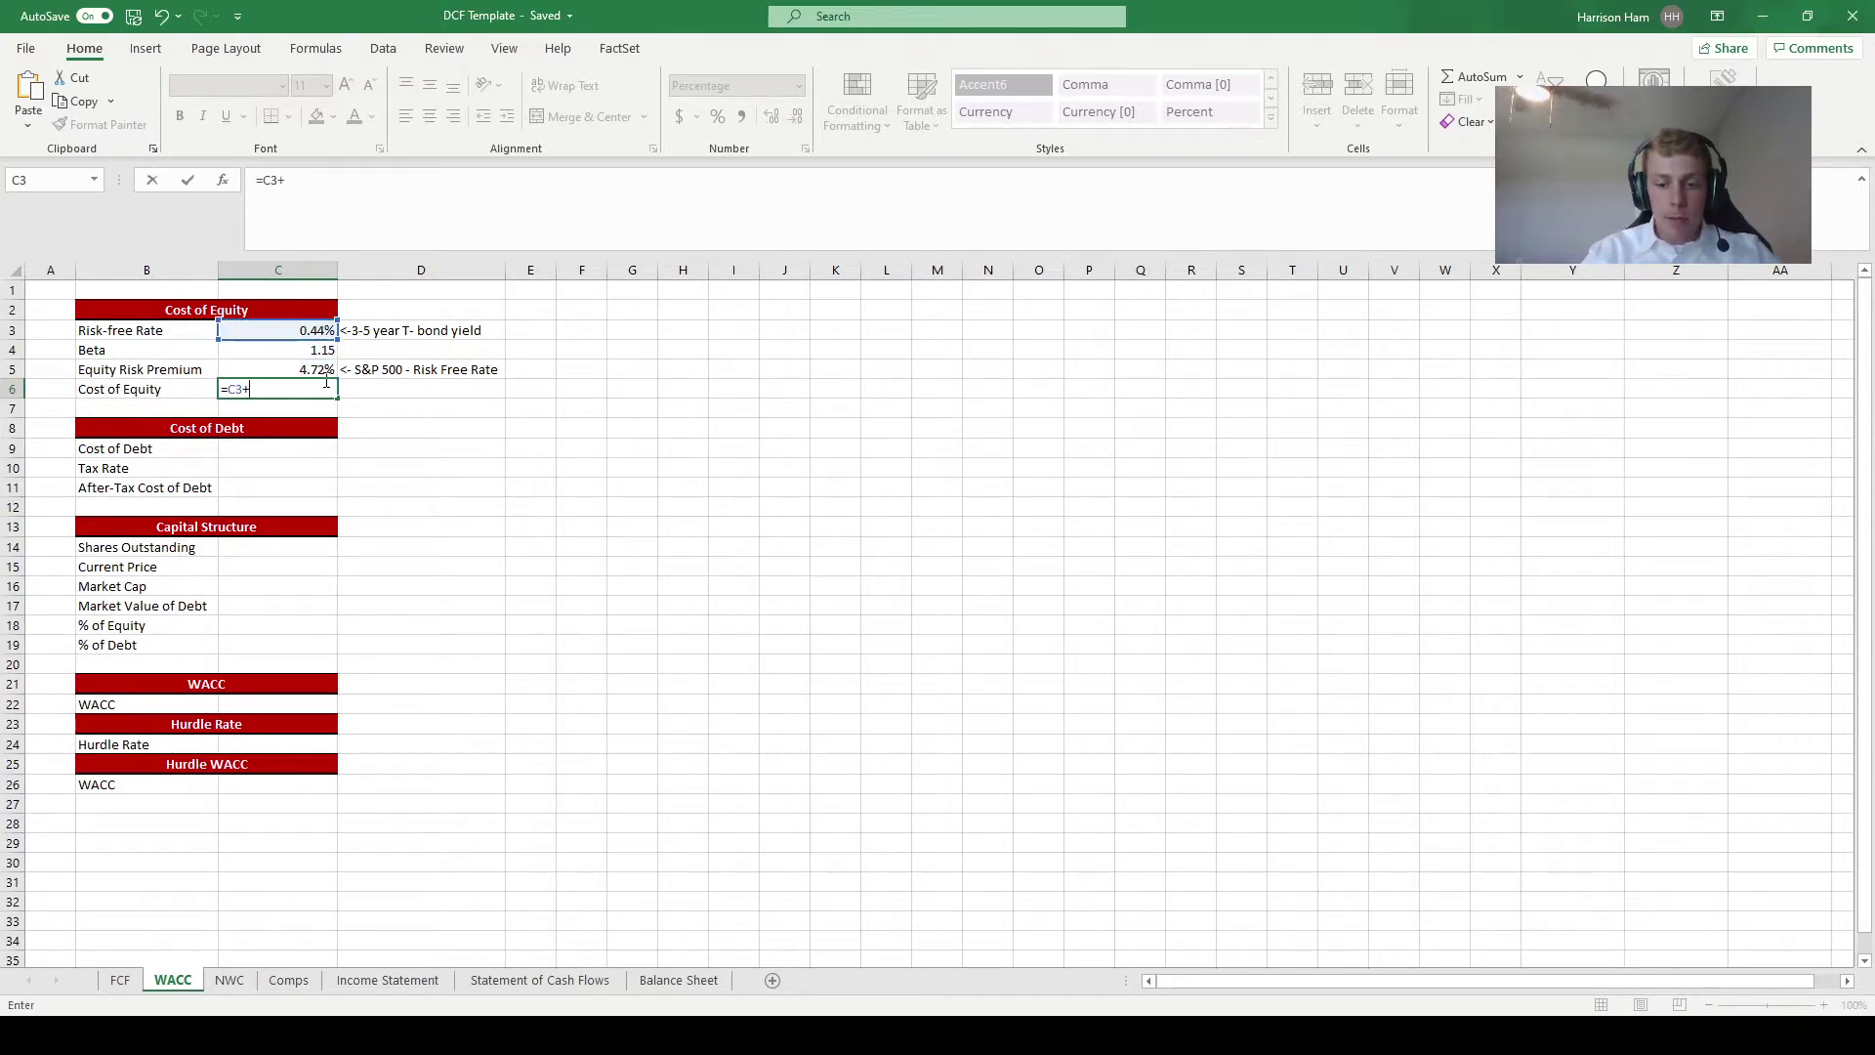
pyautogui.press('Up')
pyautogui.press('Up')
pyautogui.write('*')
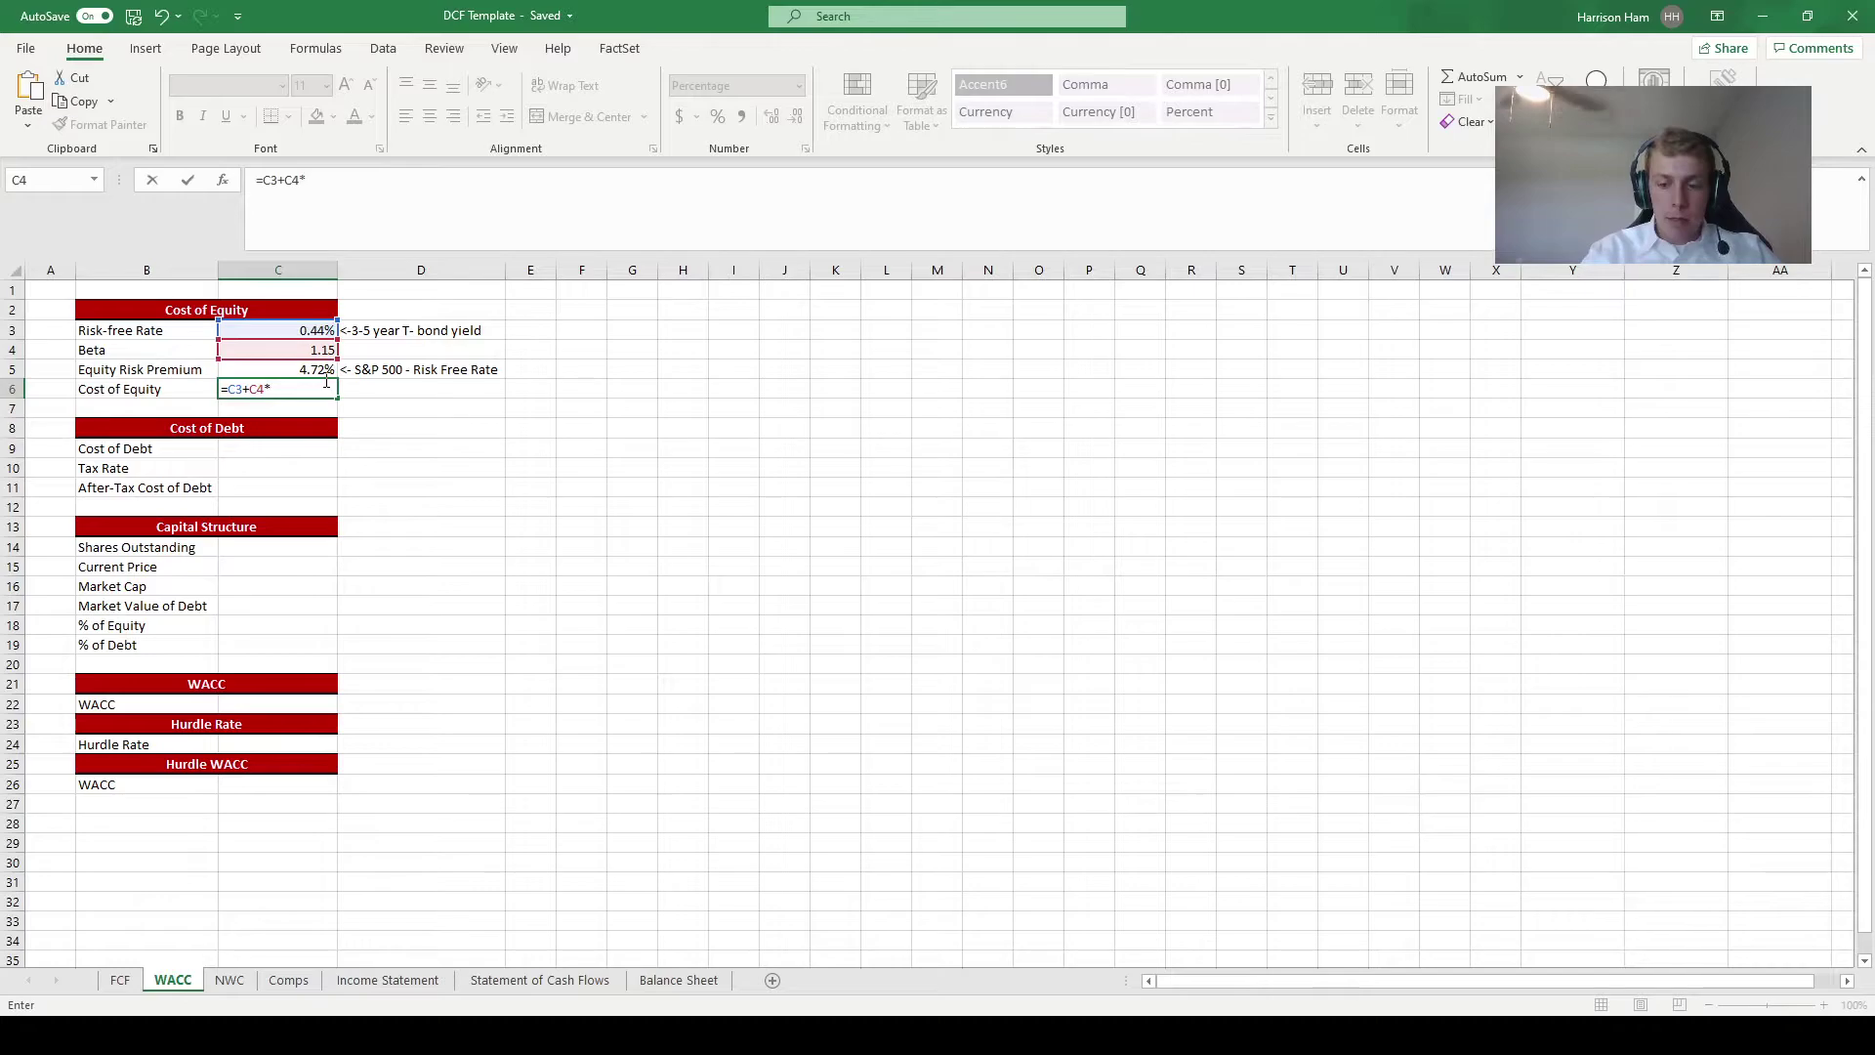
pyautogui.press('Up')
pyautogui.press('Return')
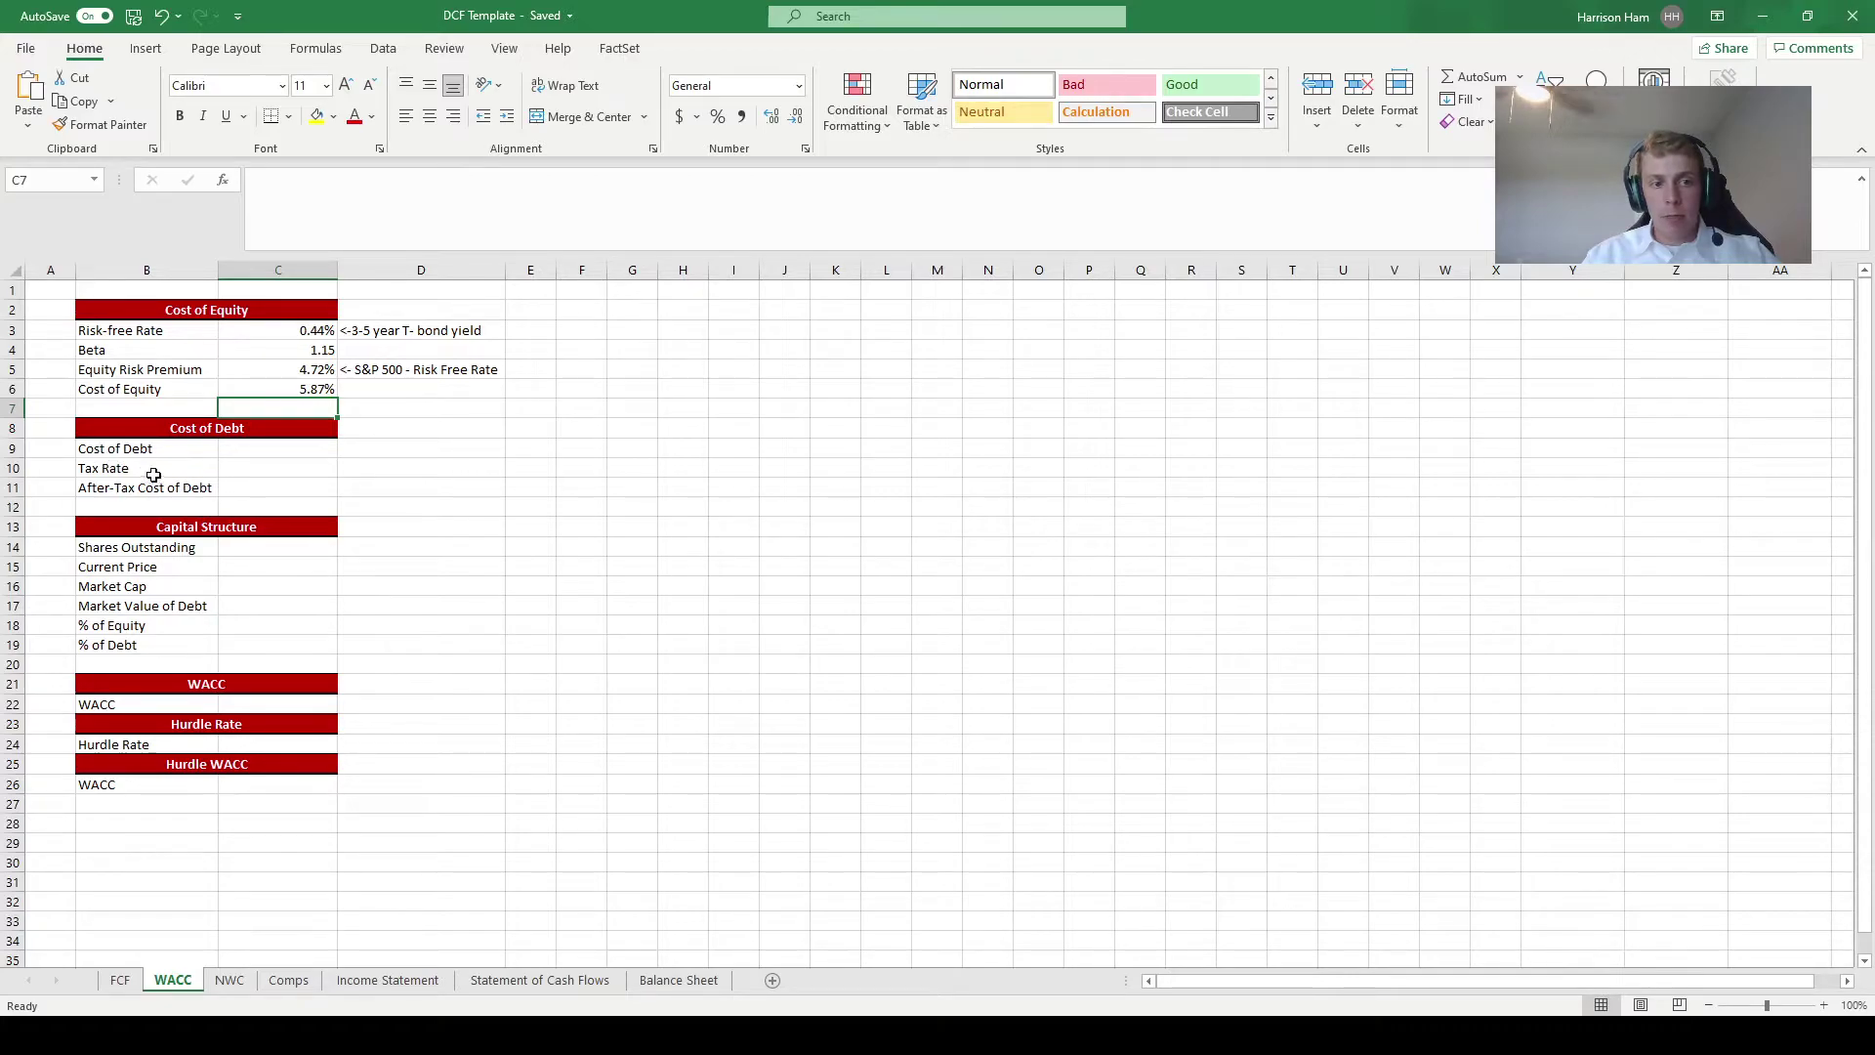
pyautogui.click(266, 446)
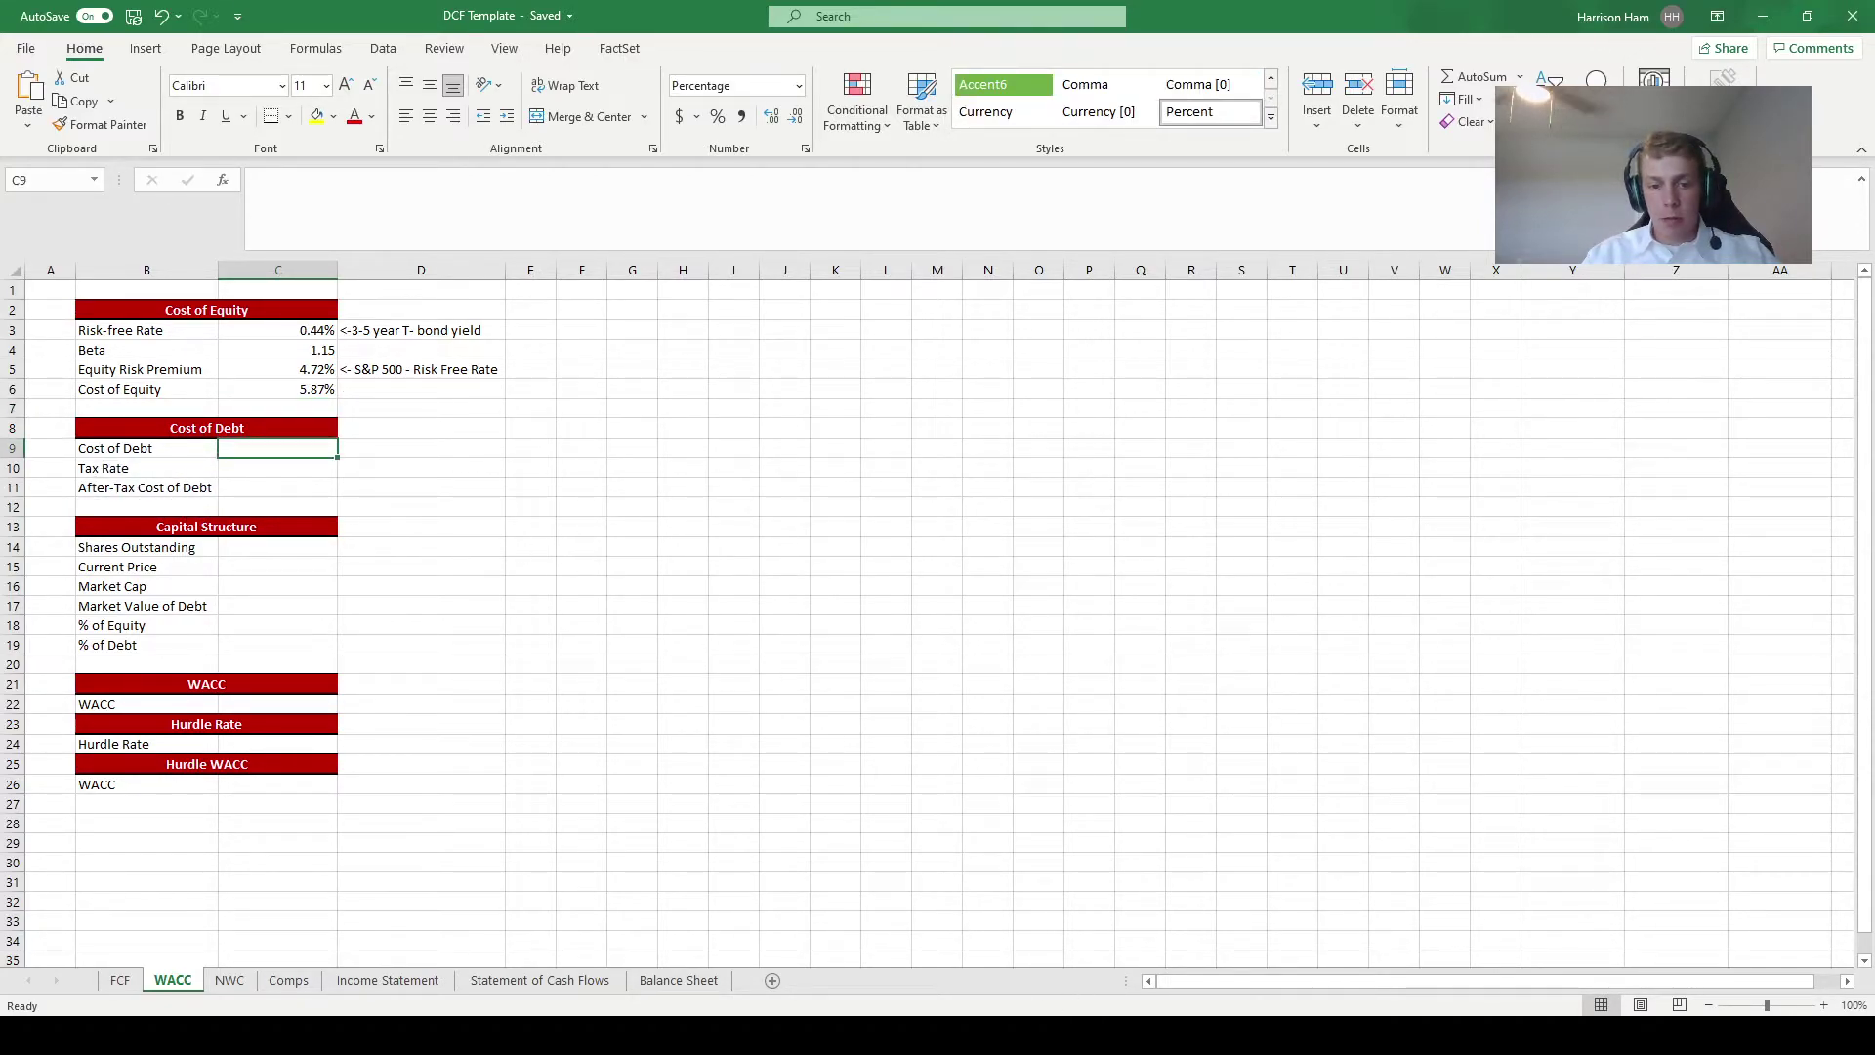
pyautogui.click(1037, 1035)
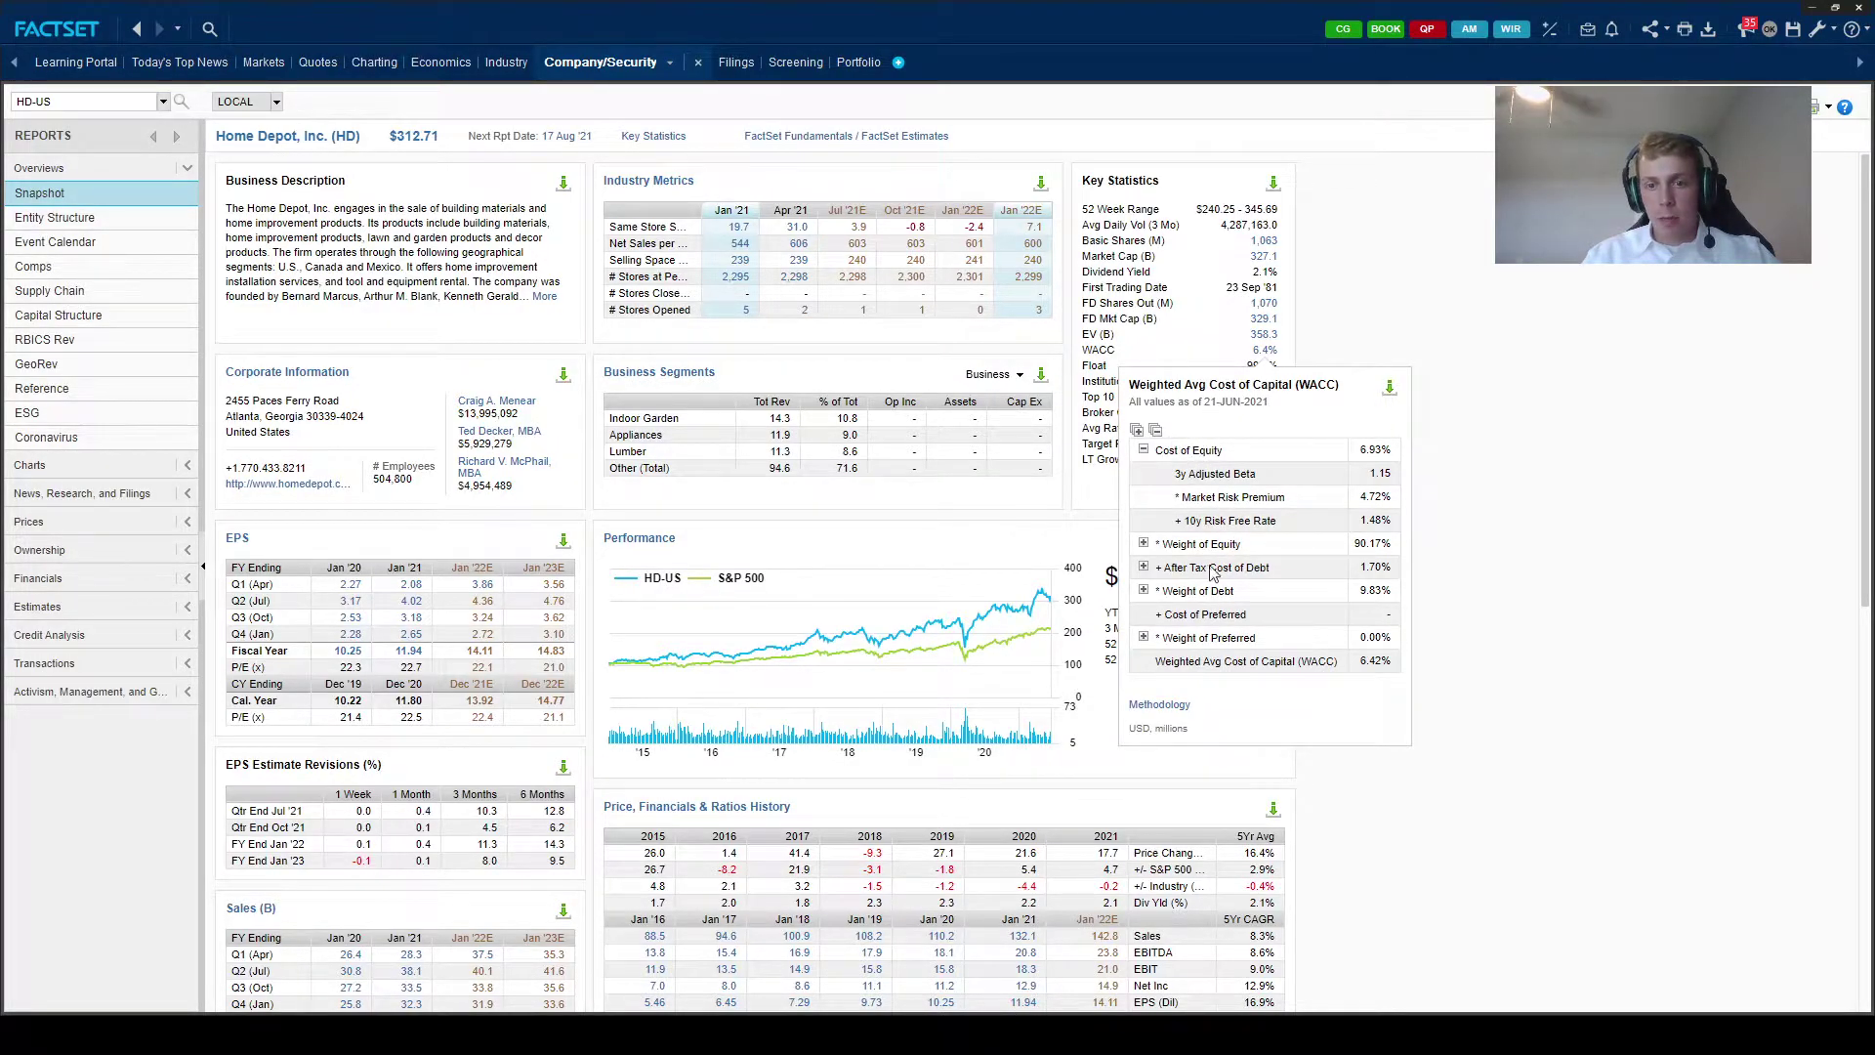
# Expand FactSet's After Tax Cost of Debt details to reveal Home Depot's 2.24% cost of debt.
pyautogui.click(1142, 567)
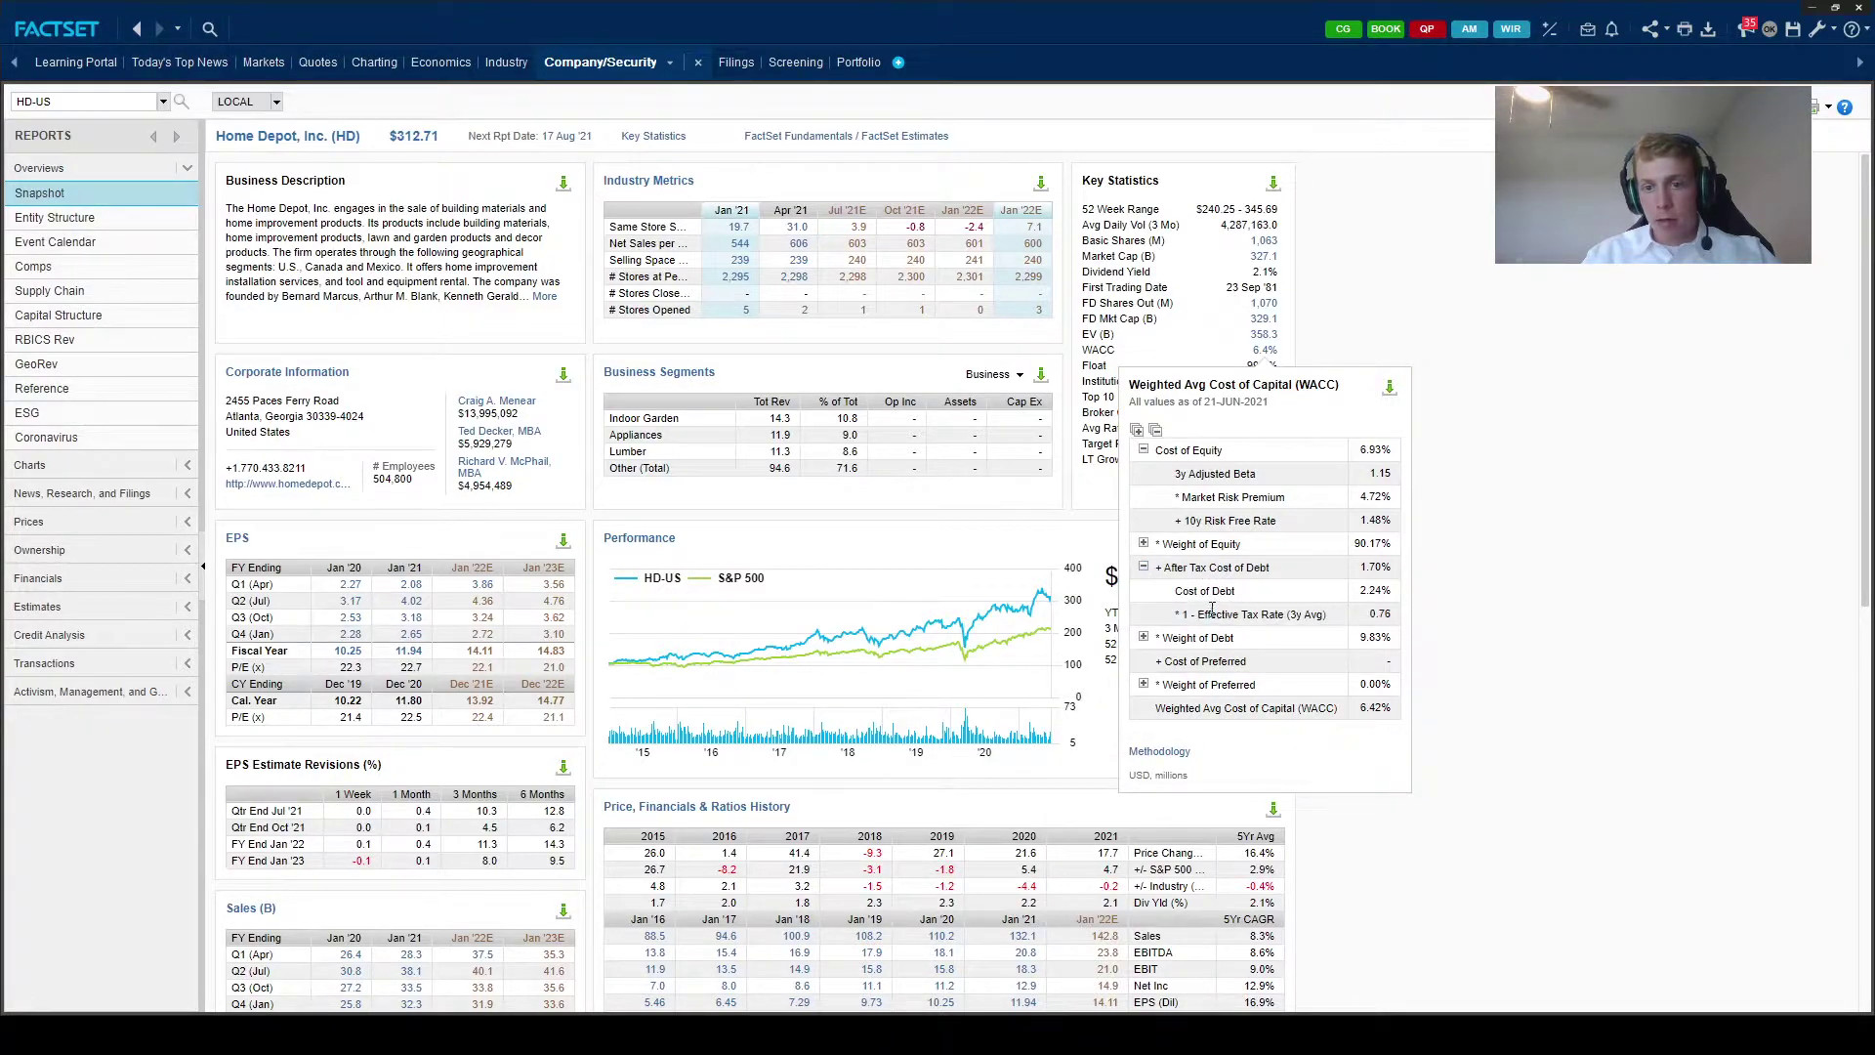
pyautogui.moveTo(1177, 593); pyautogui.dragTo(1255, 593)
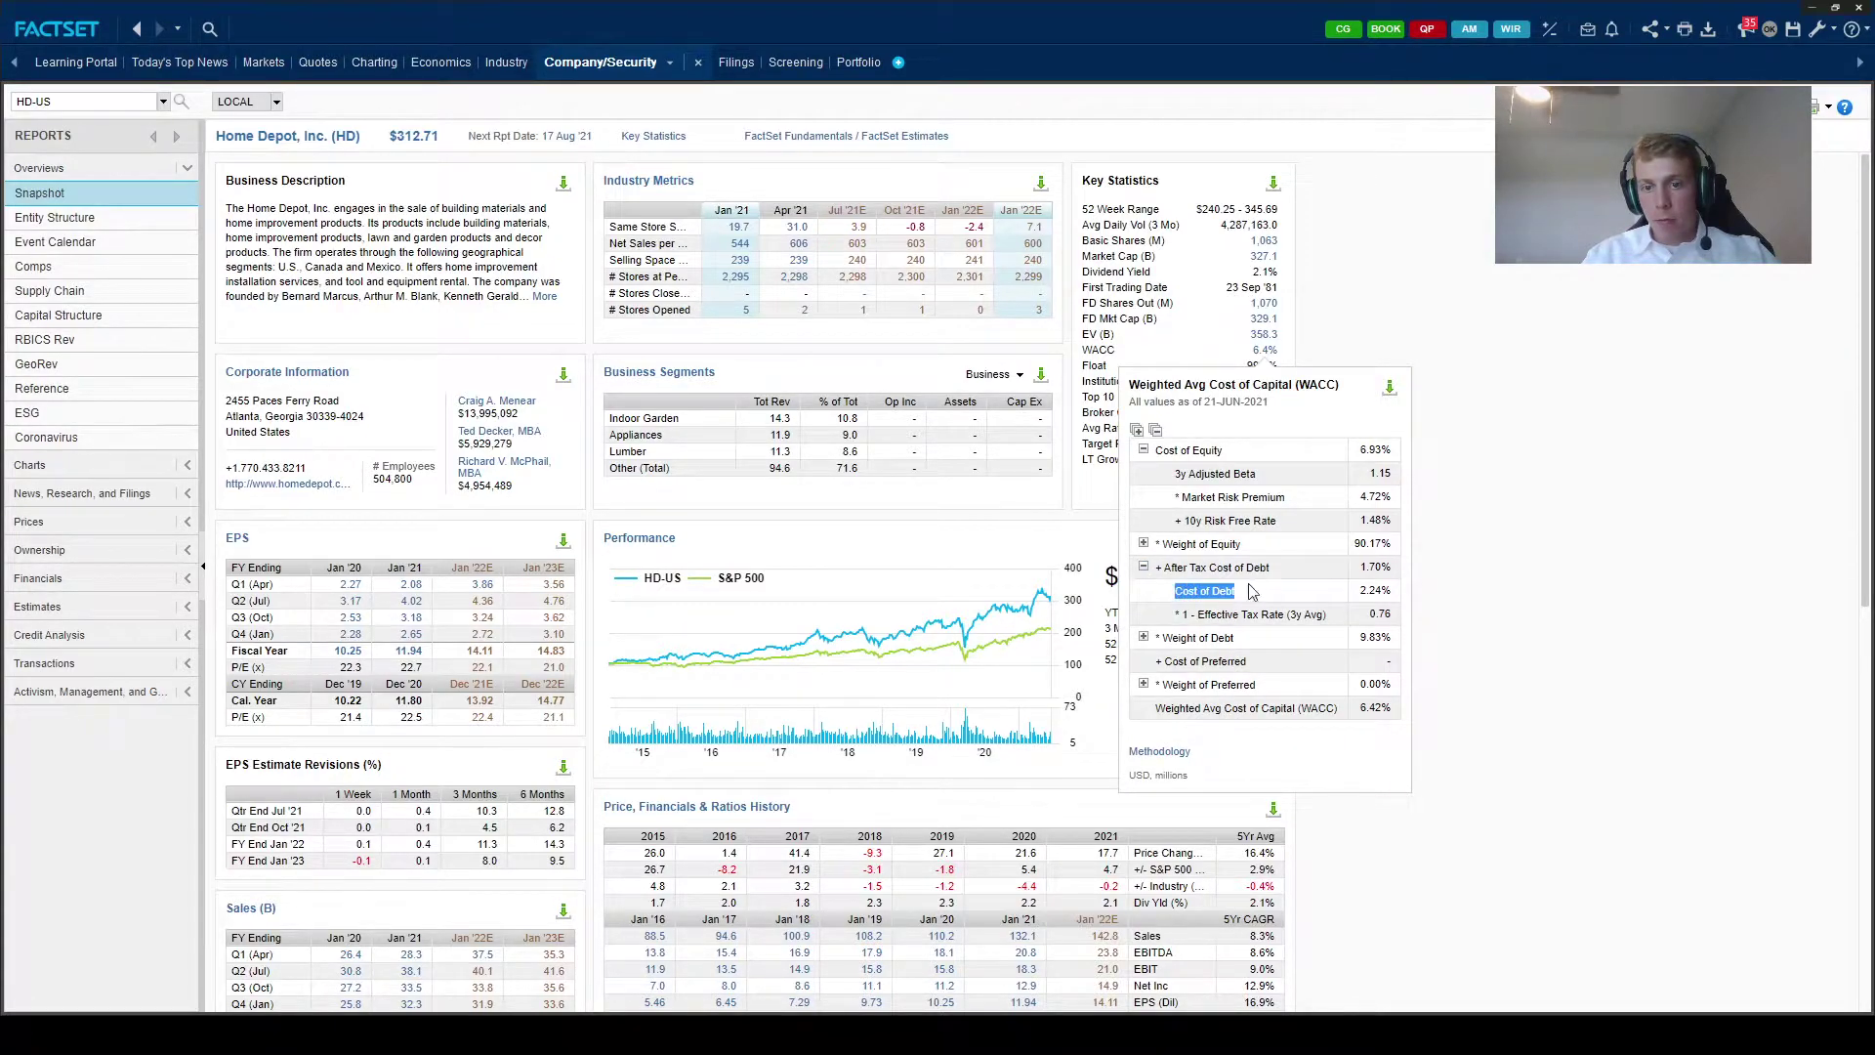
pyautogui.click(1368, 585)
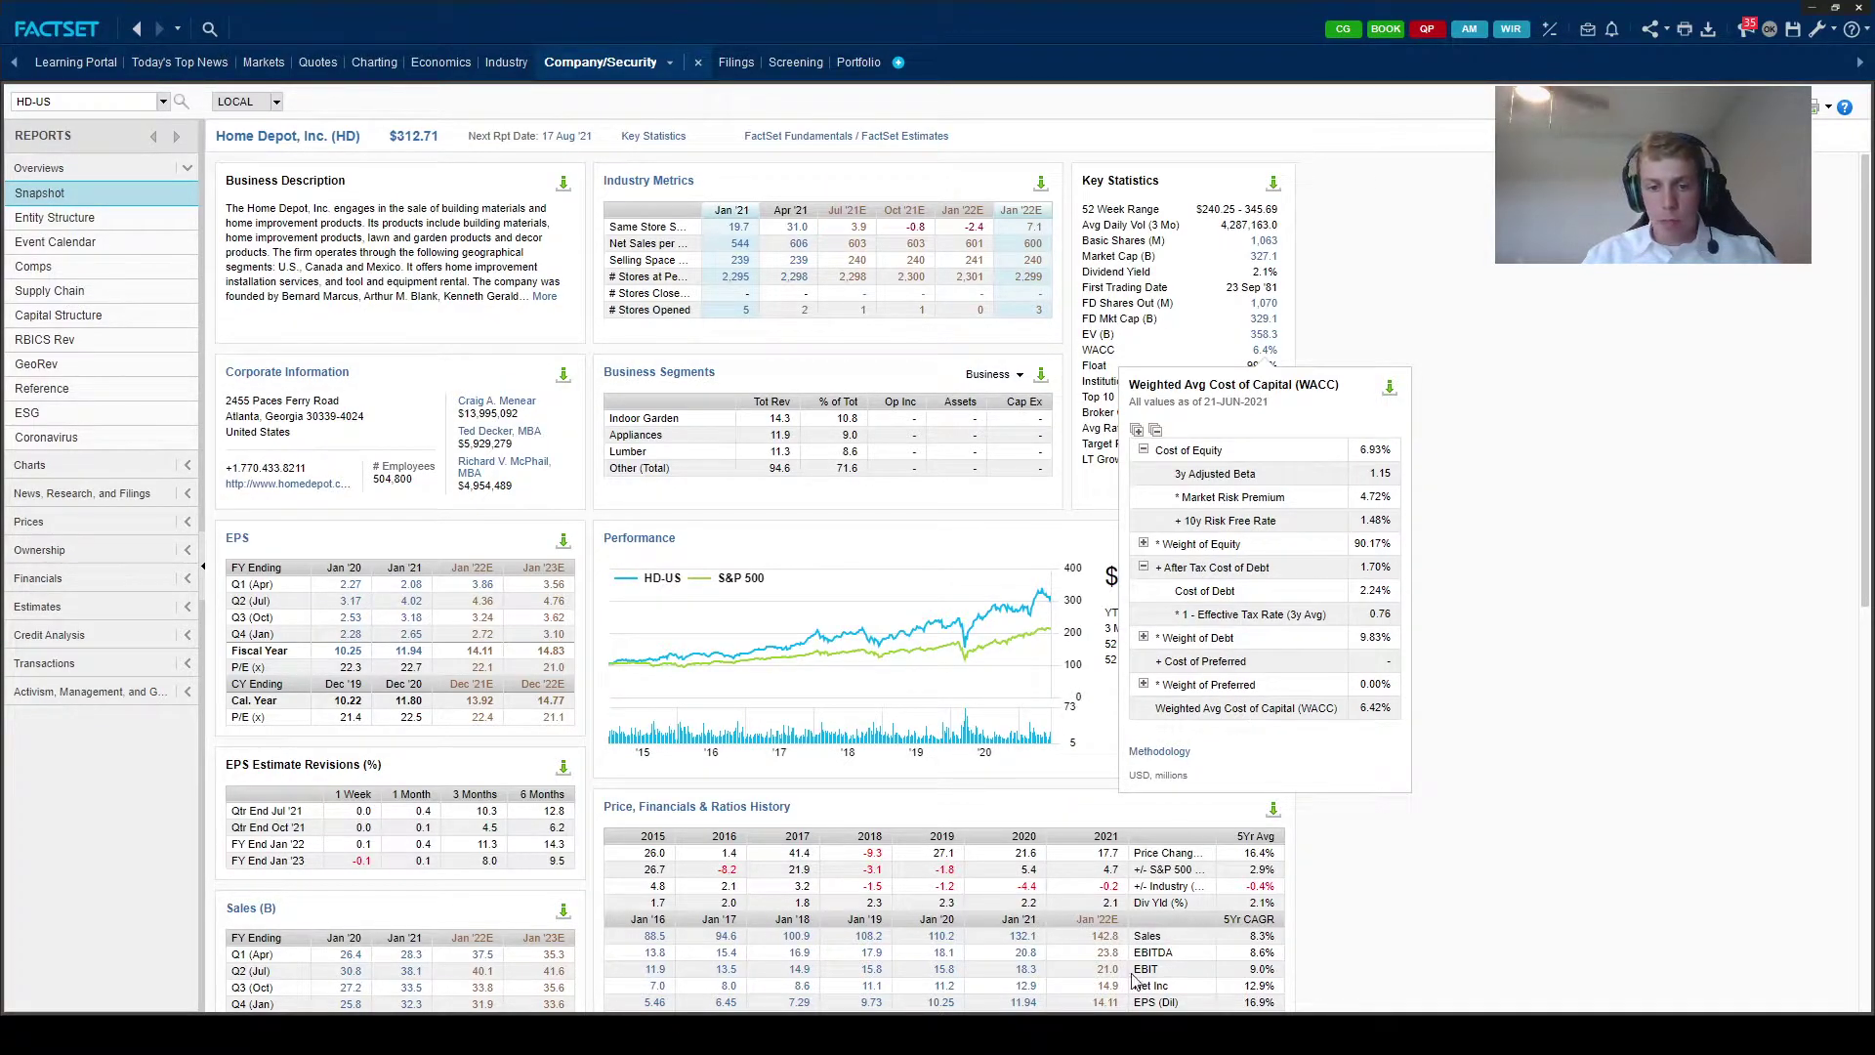
pyautogui.click(971, 955)
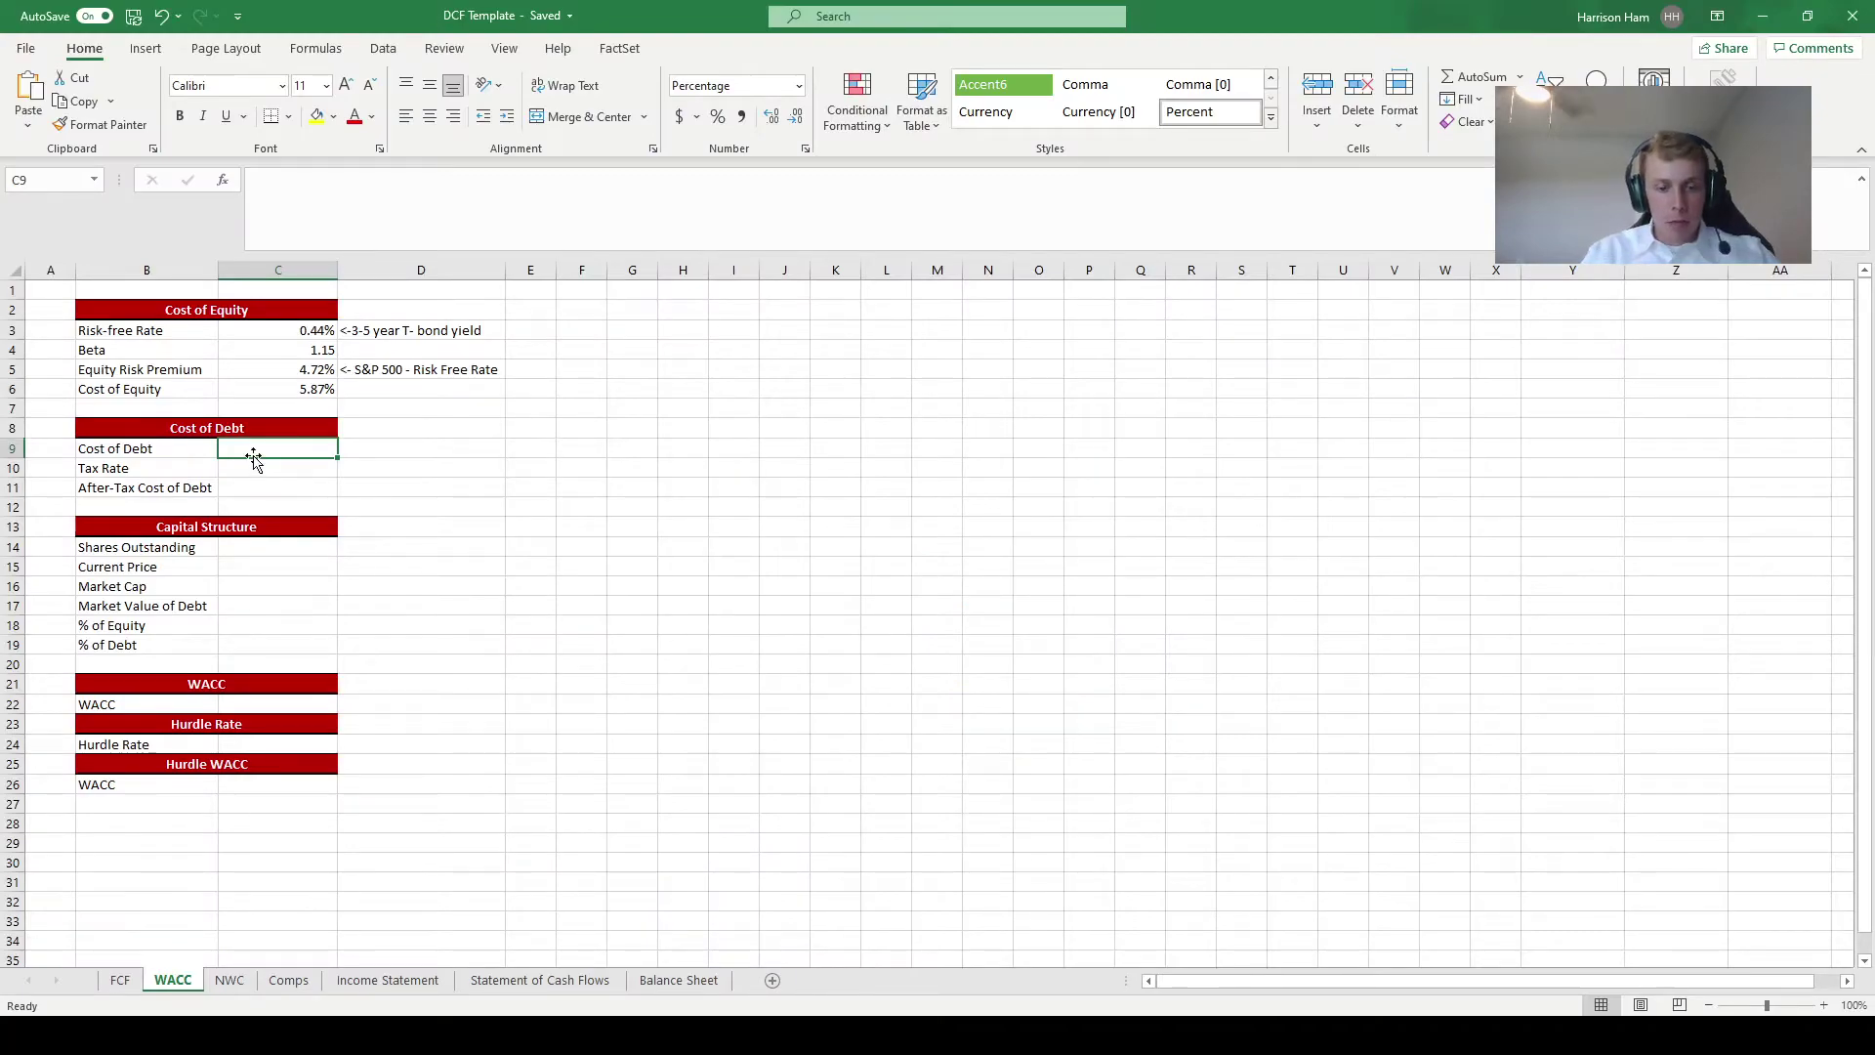
# Enter 2.24 as Cost of Debt in C9 and link Tax Rate C10 to FCF!C8 (28.94%).
pyautogui.write('2.24')
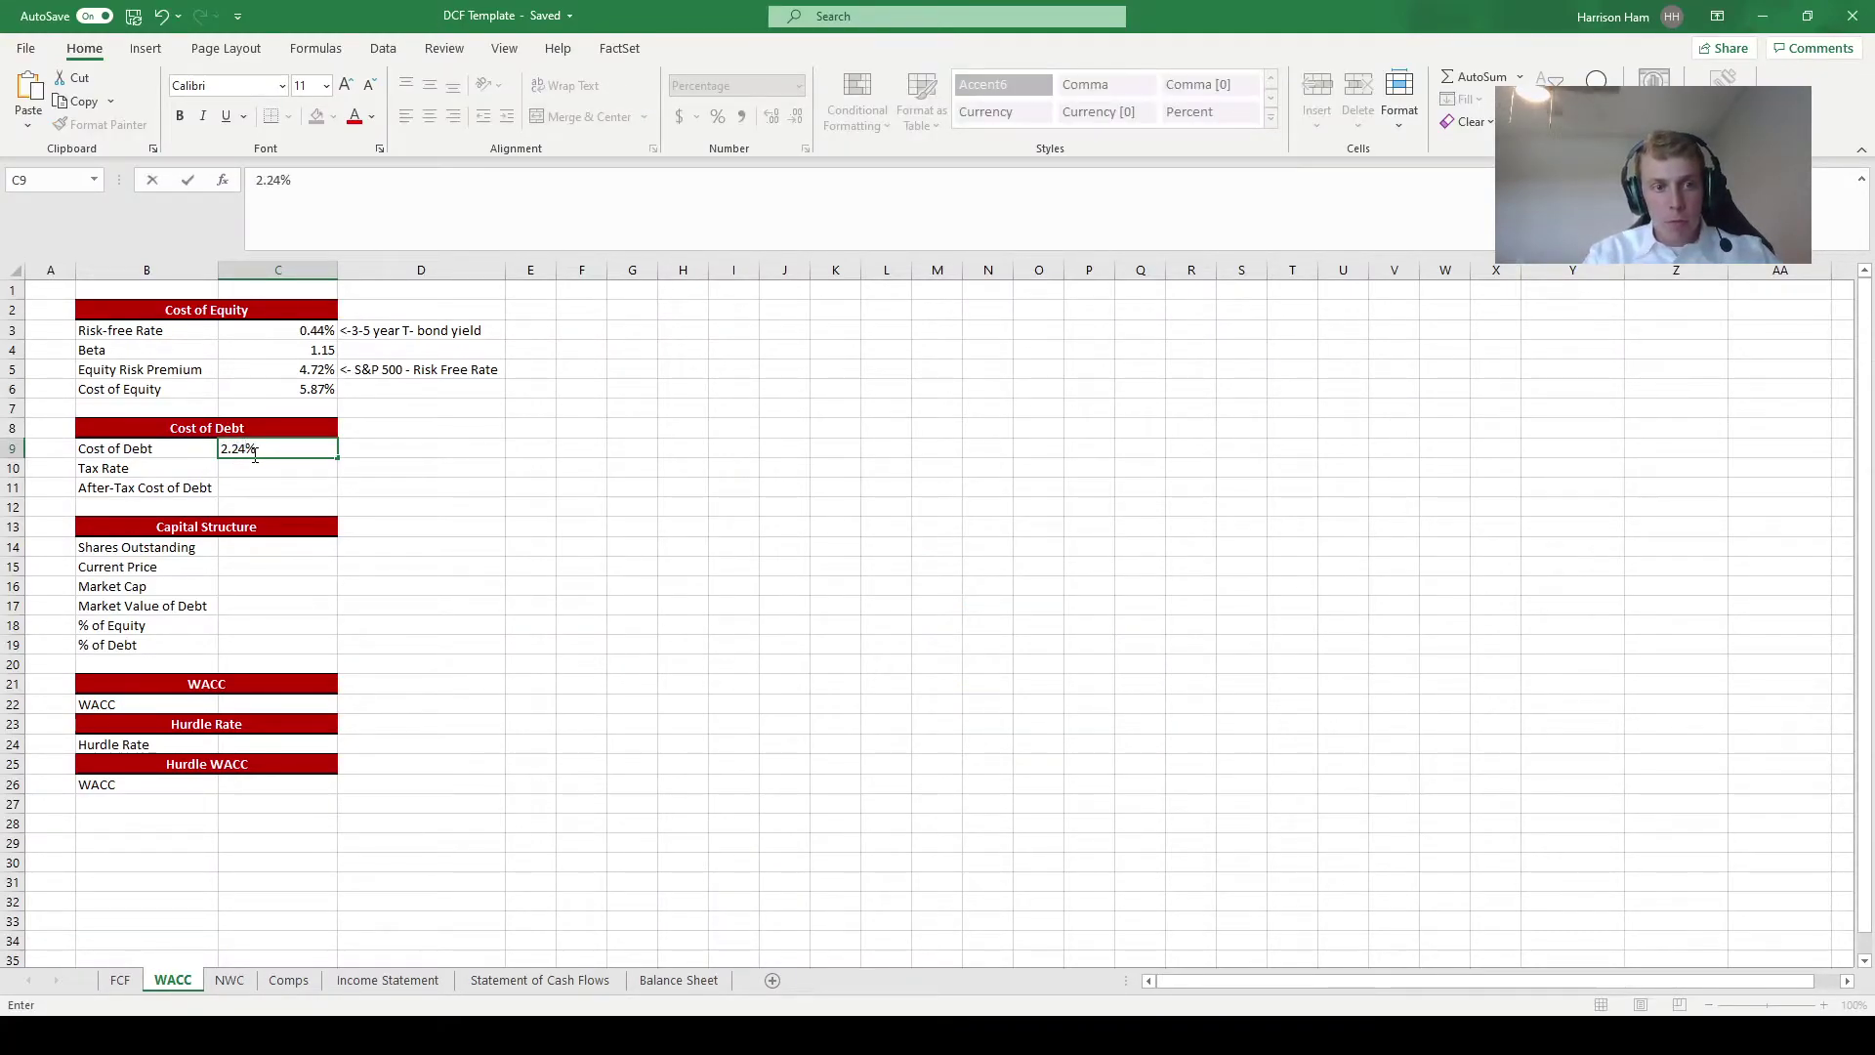
pyautogui.press('Return')
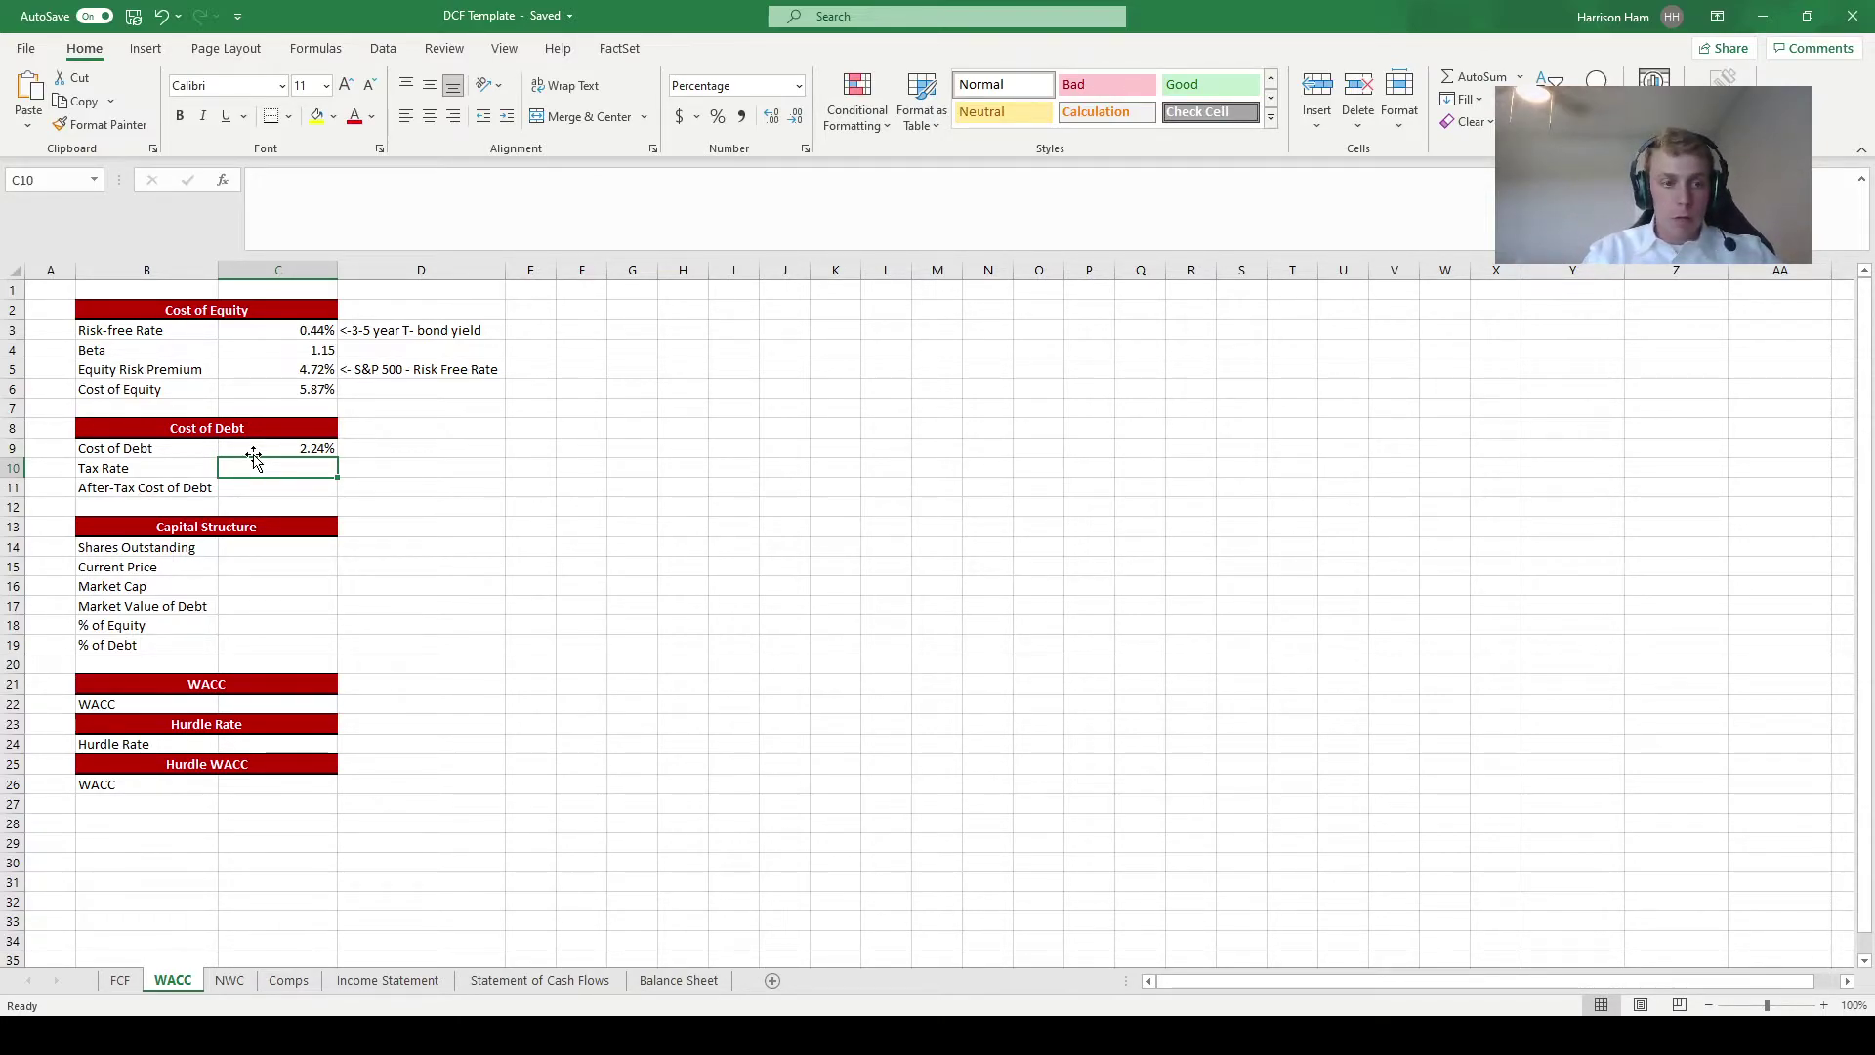
pyautogui.write('=')
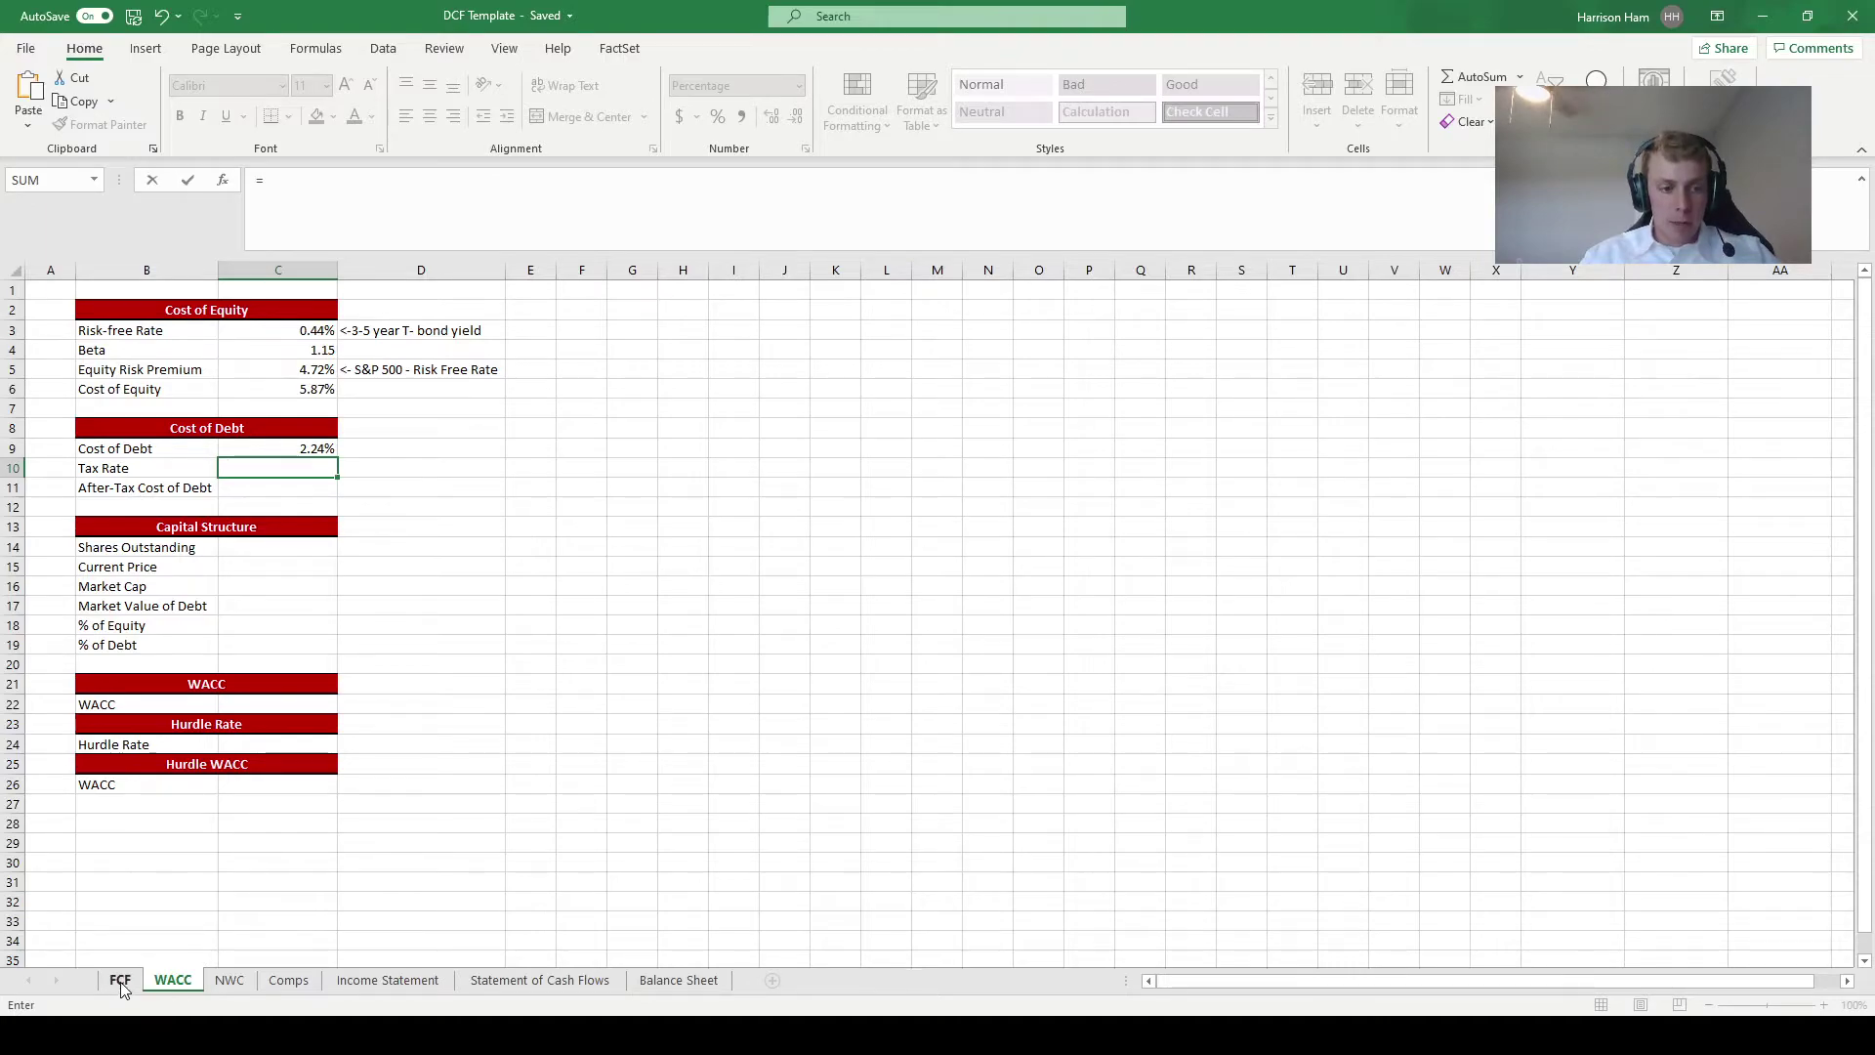
pyautogui.click(120, 984)
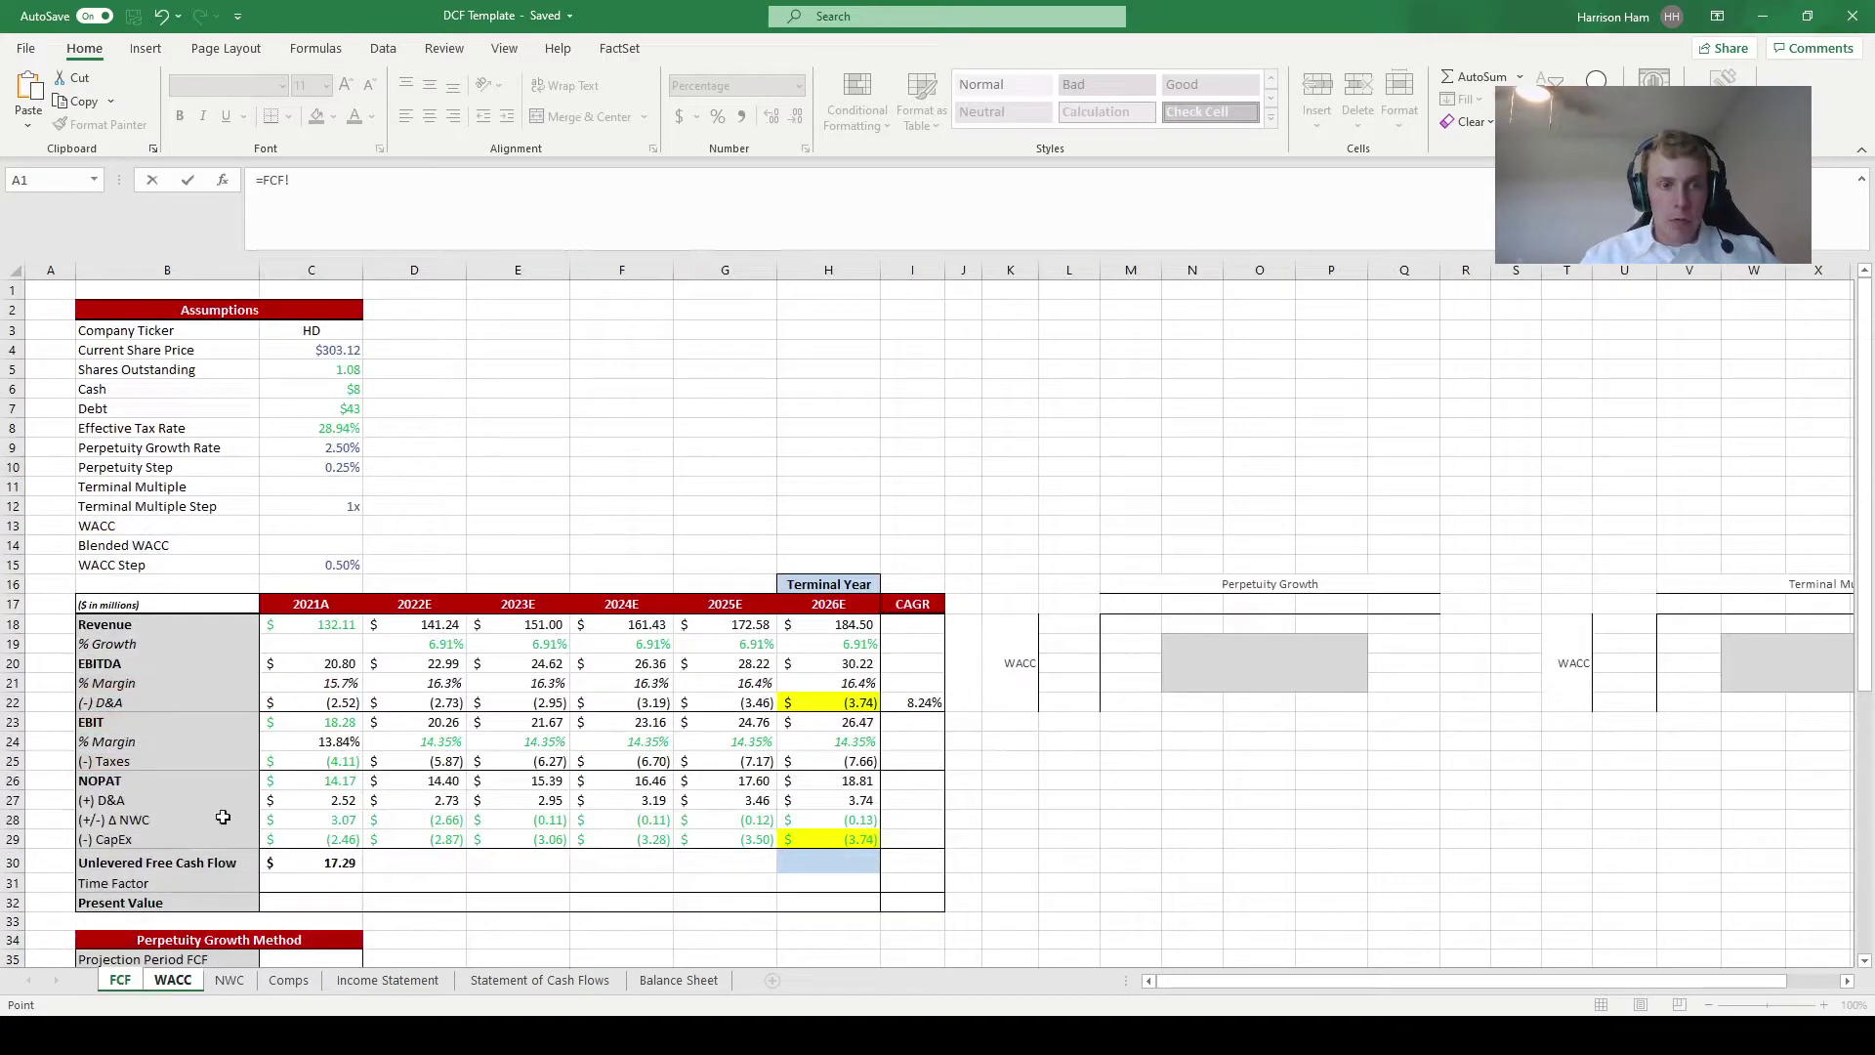
pyautogui.click(342, 429)
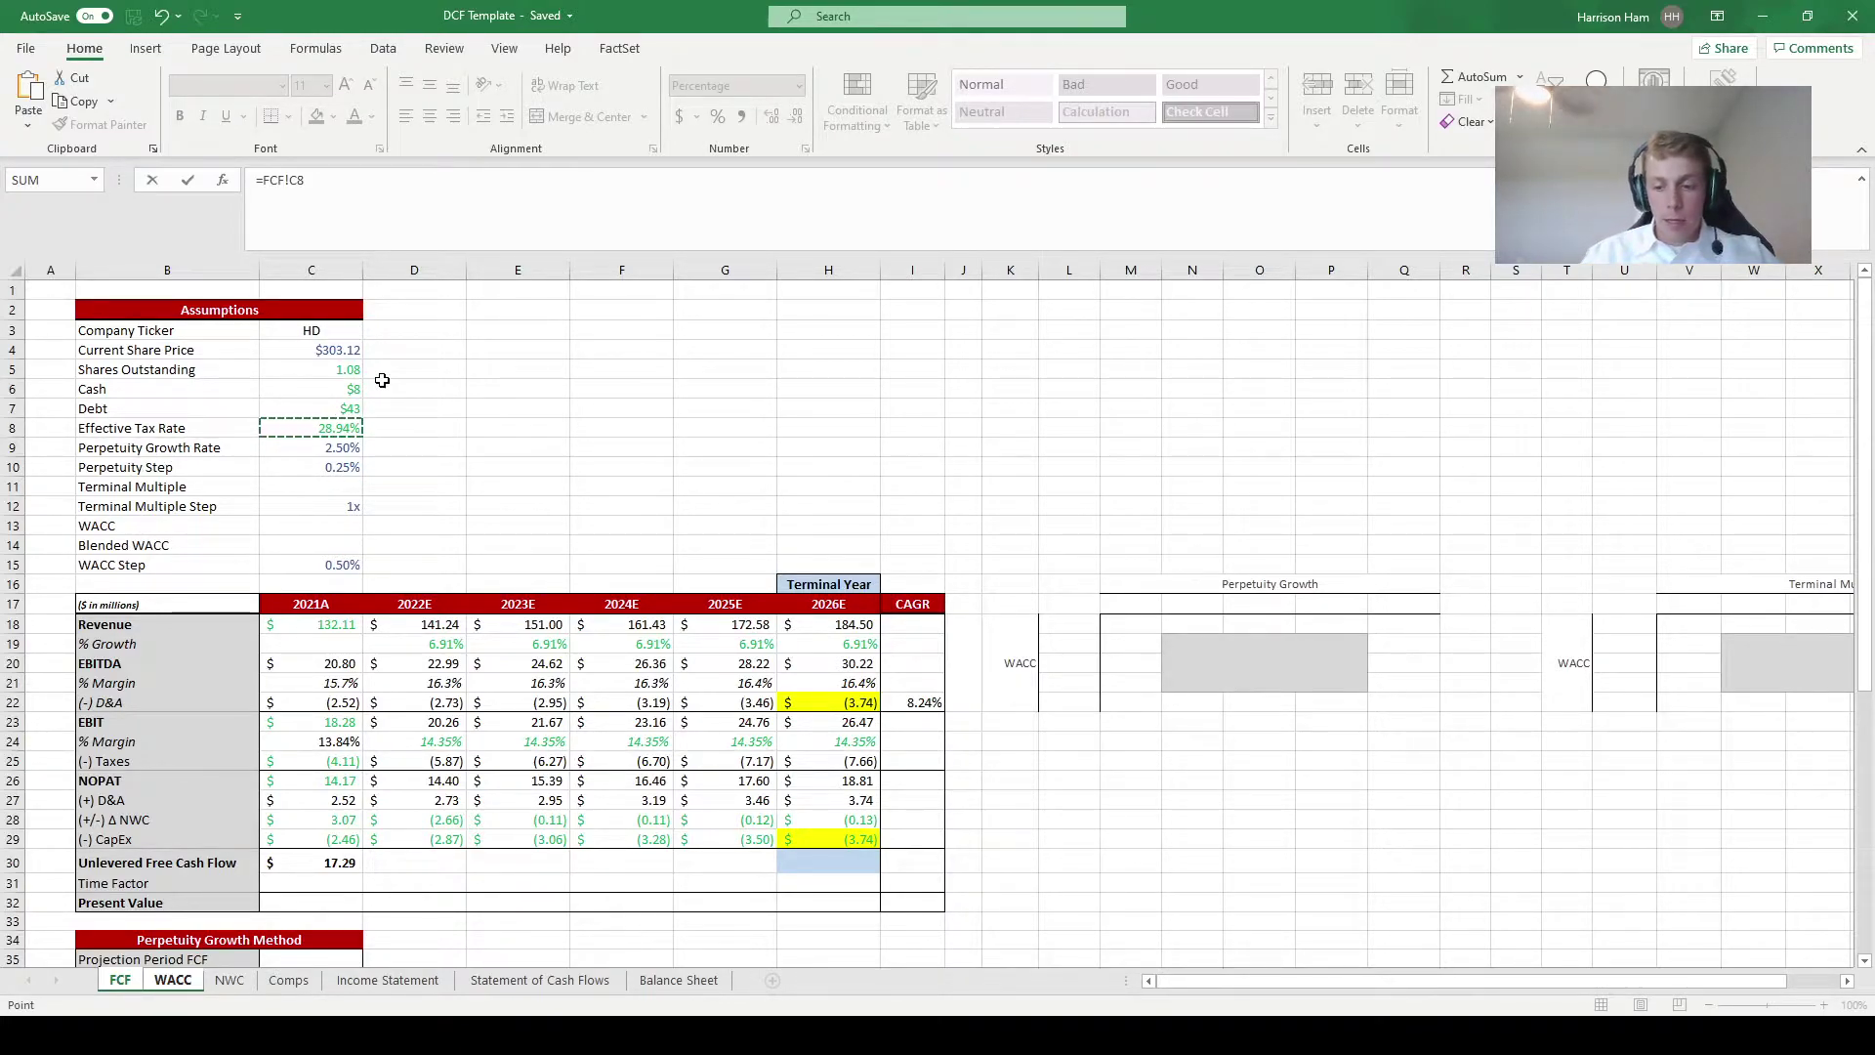
pyautogui.press('Return')
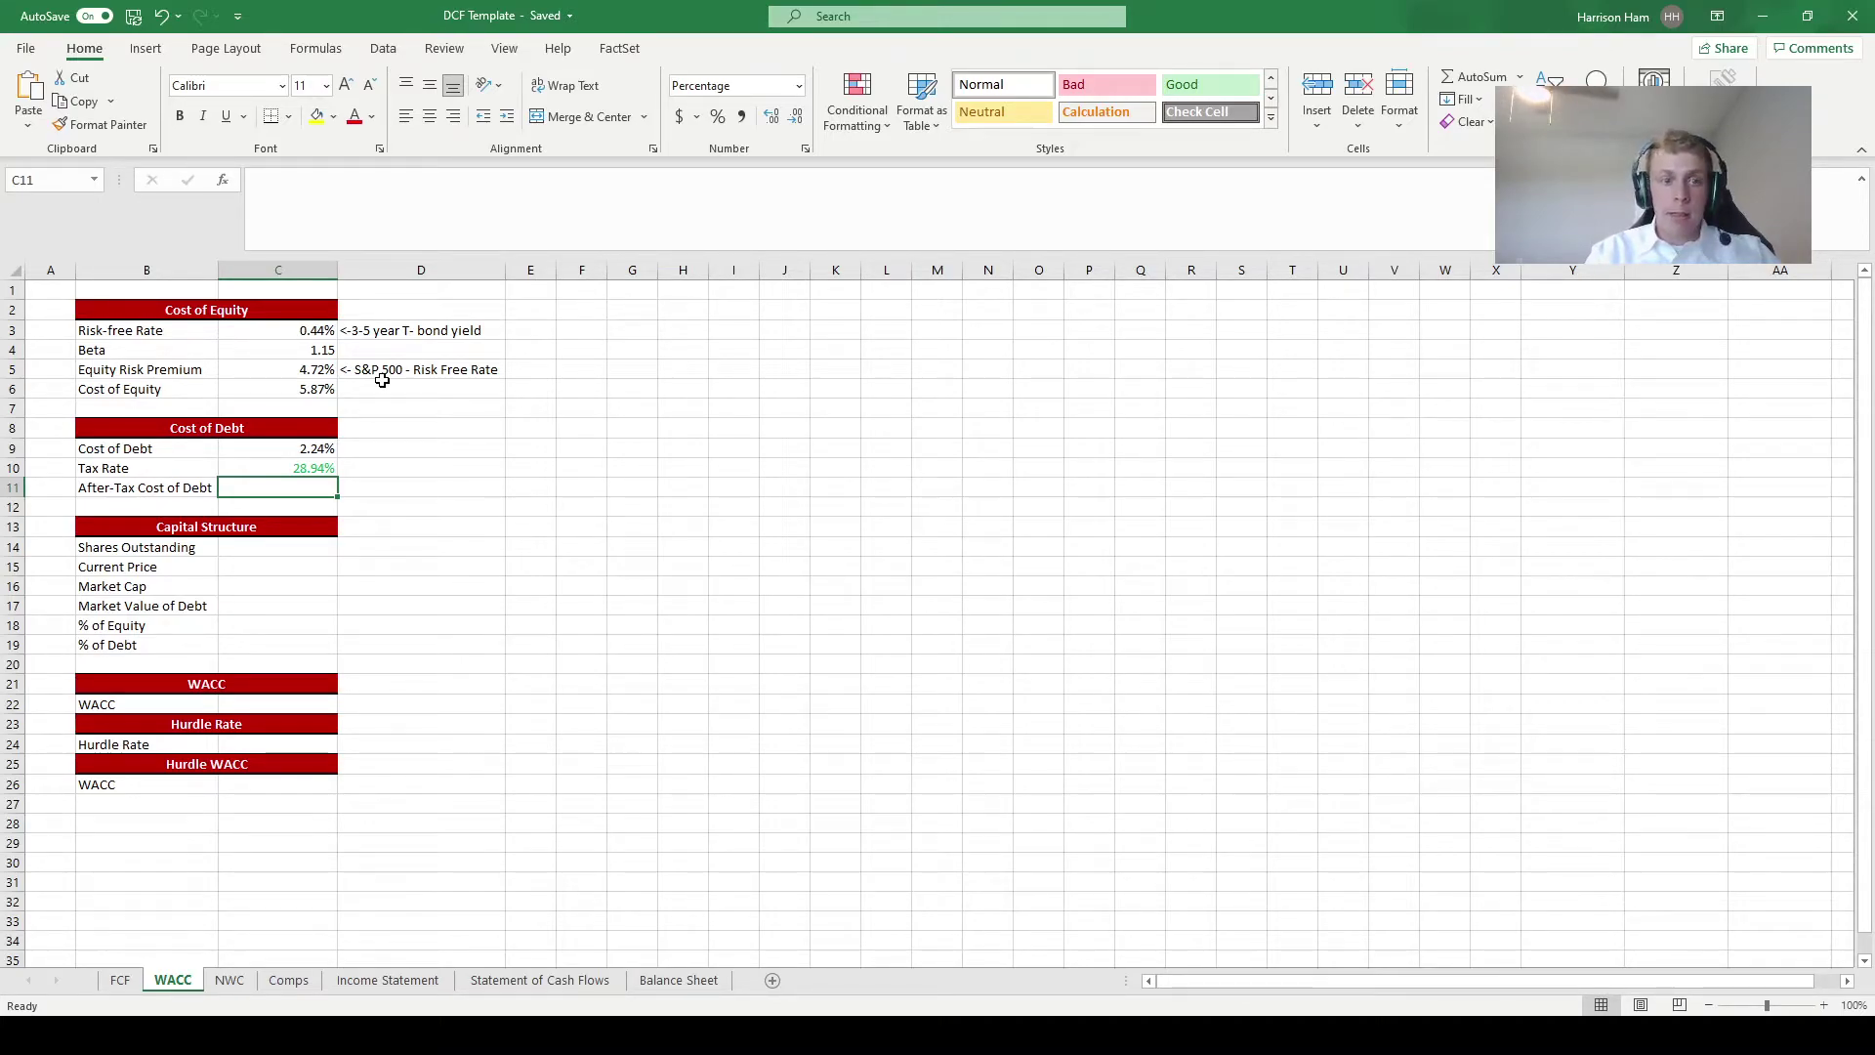
# Calculate After-Tax Cost of Debt in C11 as =(1-C10)*C9, giving 1.59%.
pyautogui.write('=(1')
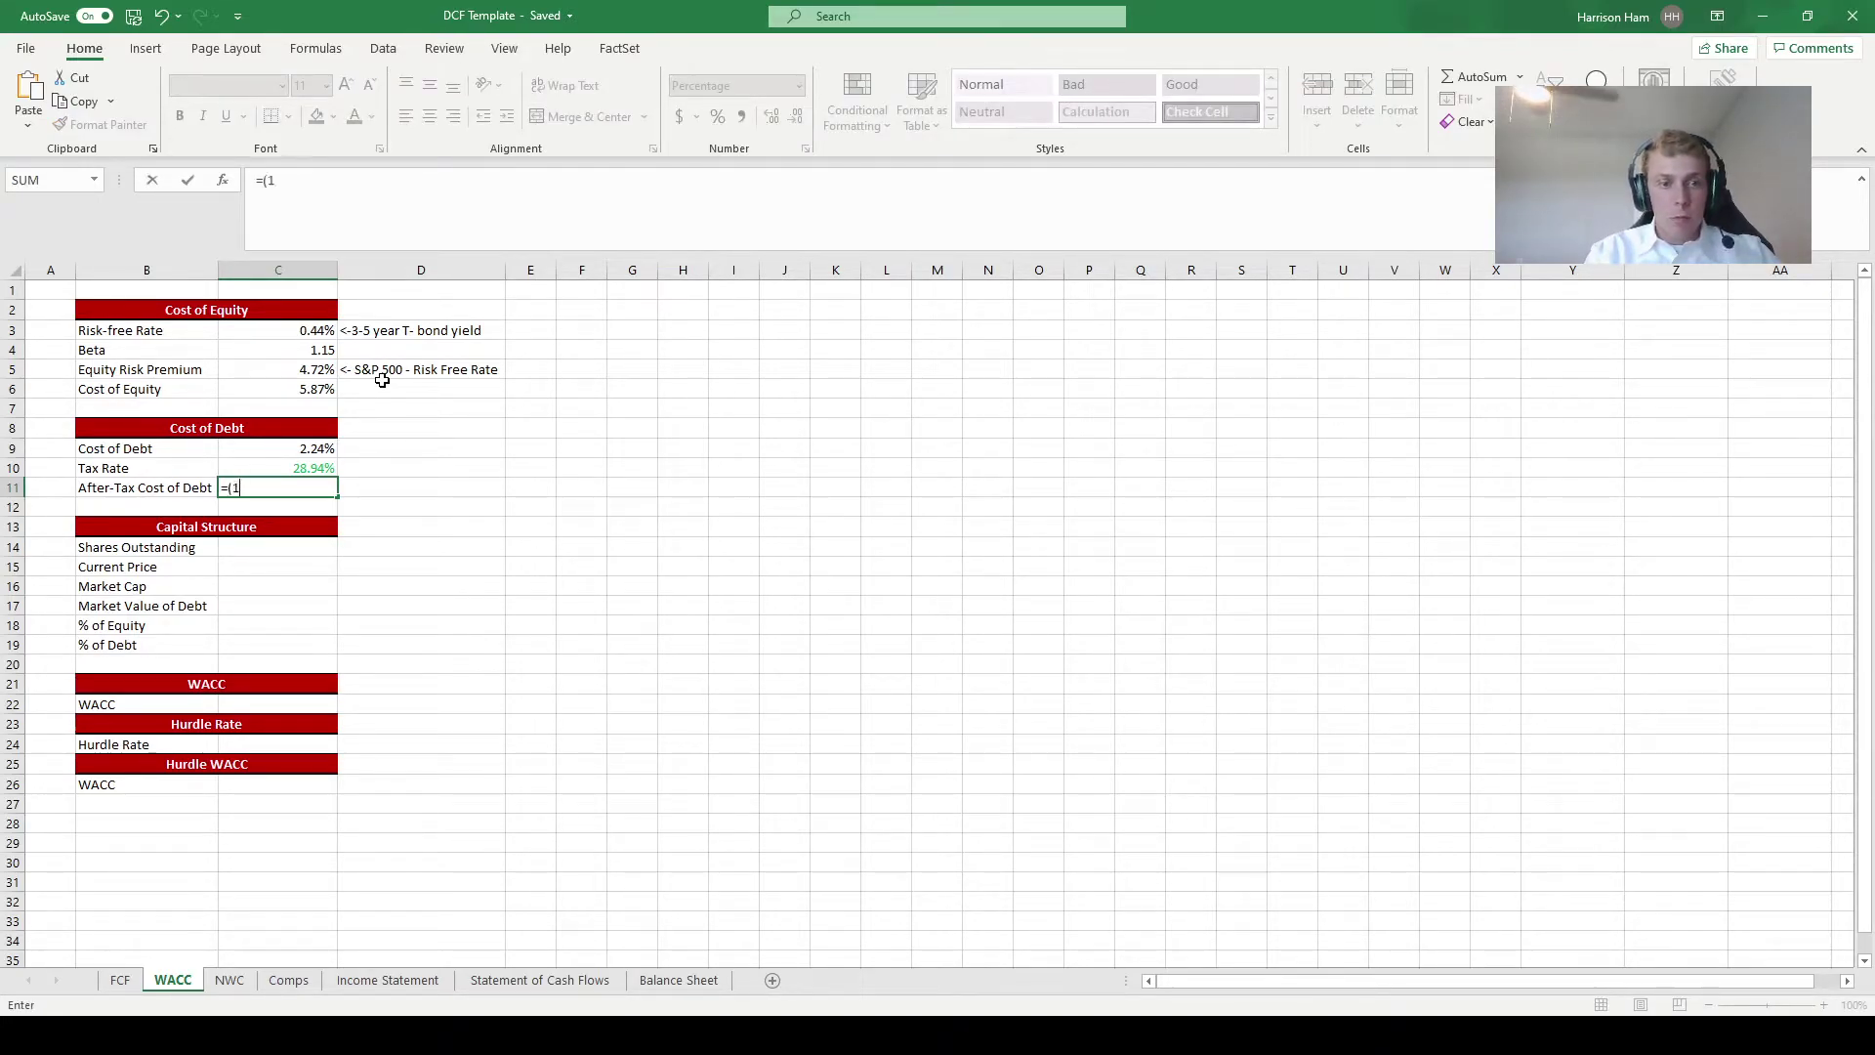
pyautogui.write('-')
pyautogui.press('Up')
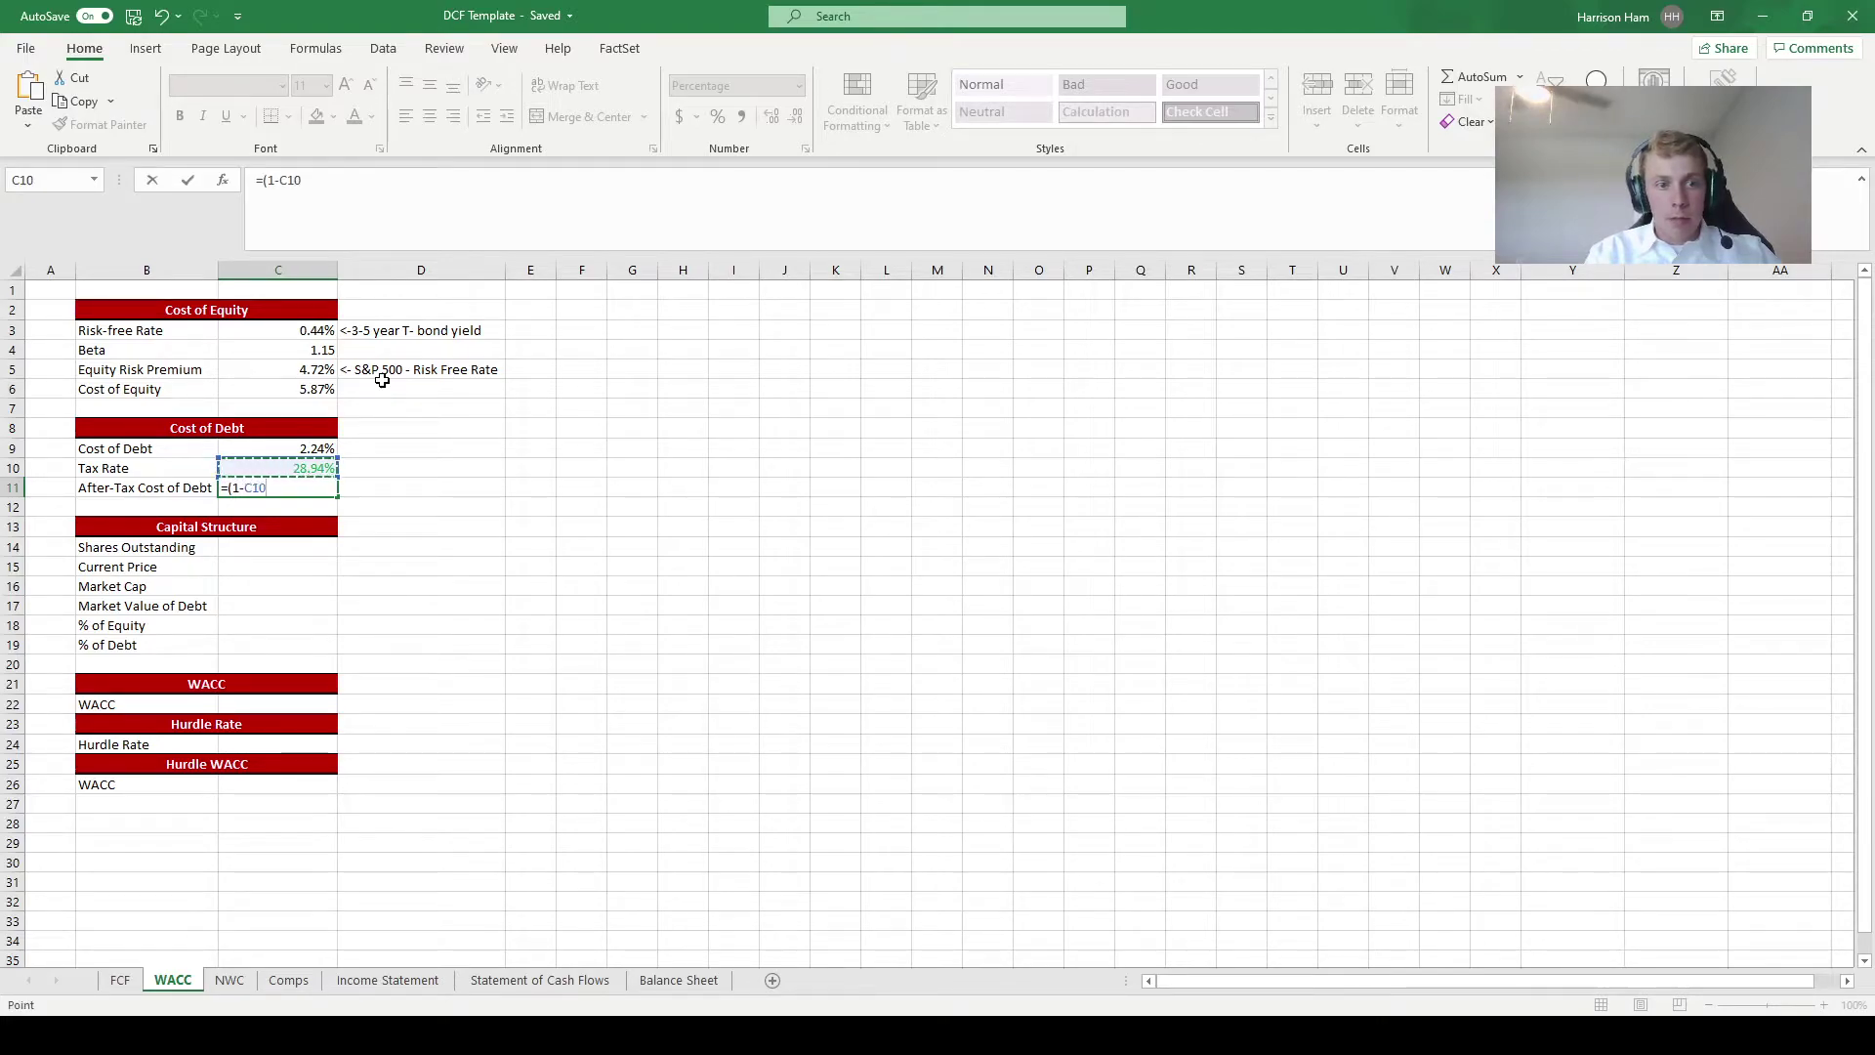
pyautogui.write(')')
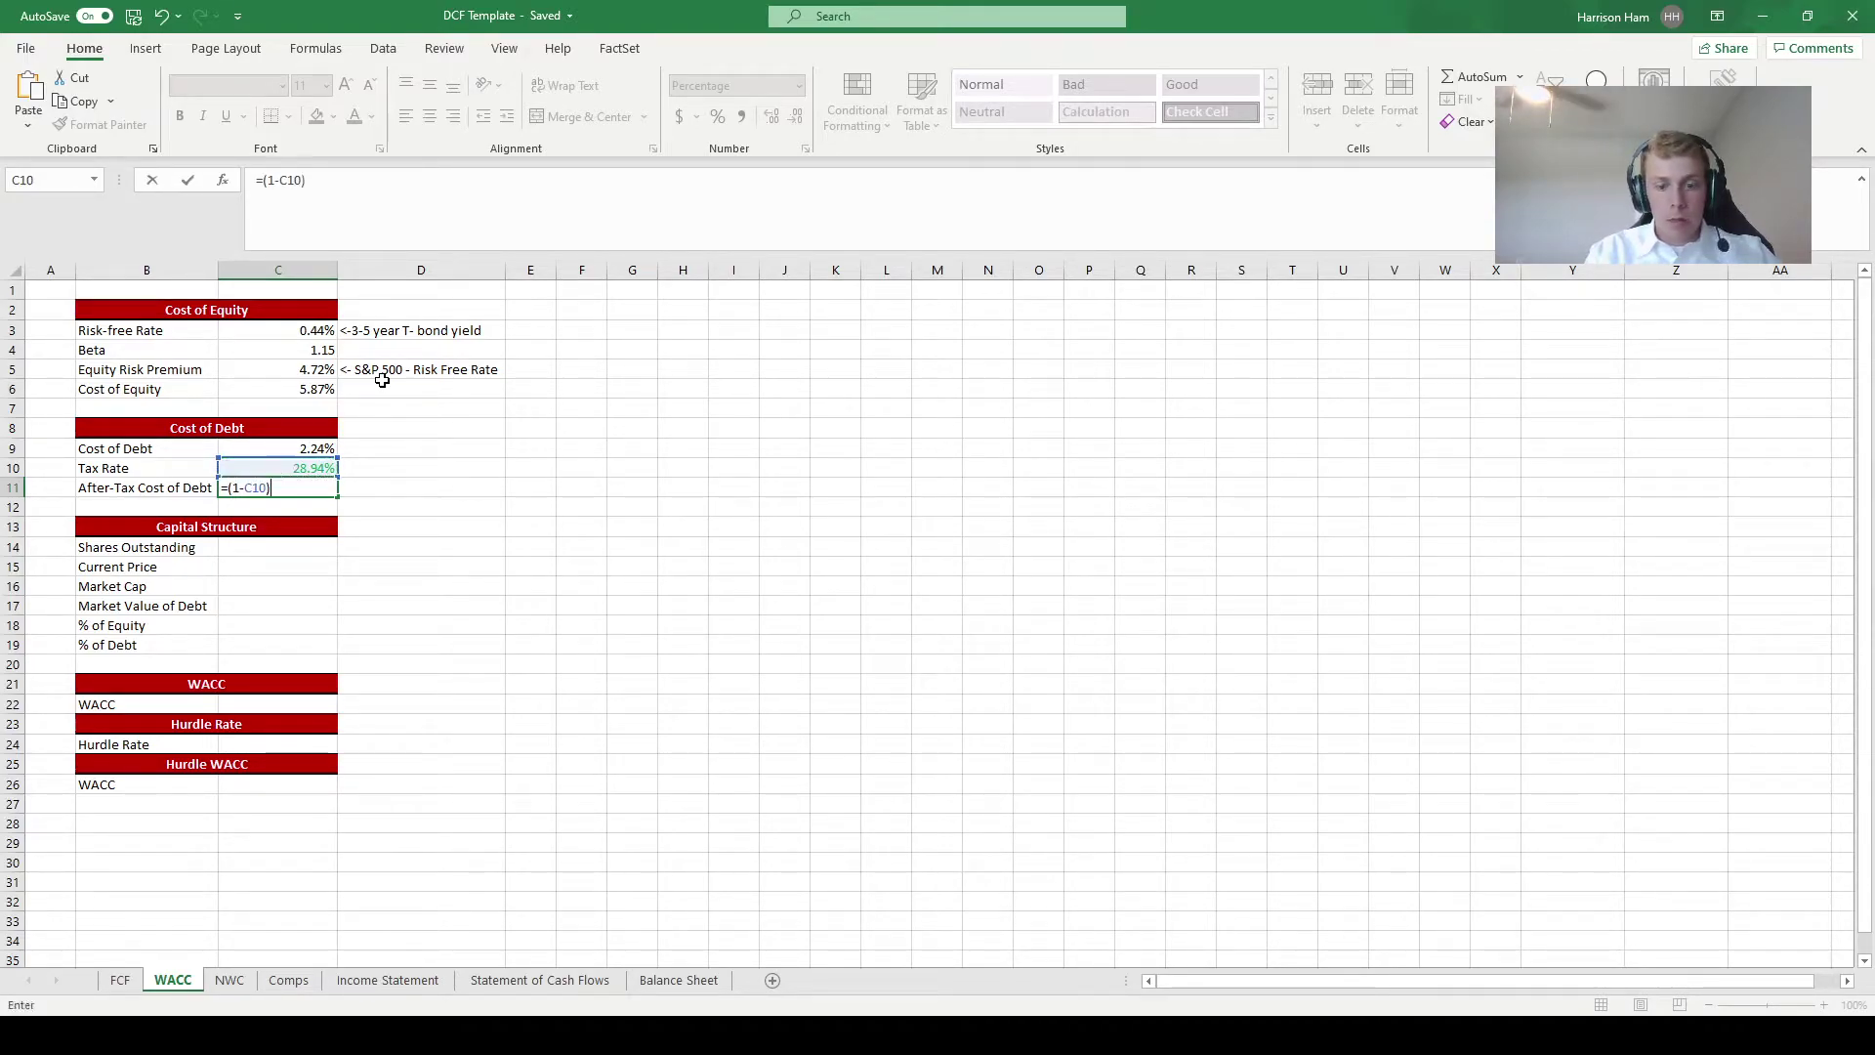
pyautogui.write('*')
pyautogui.press('Up')
pyautogui.press('Up')
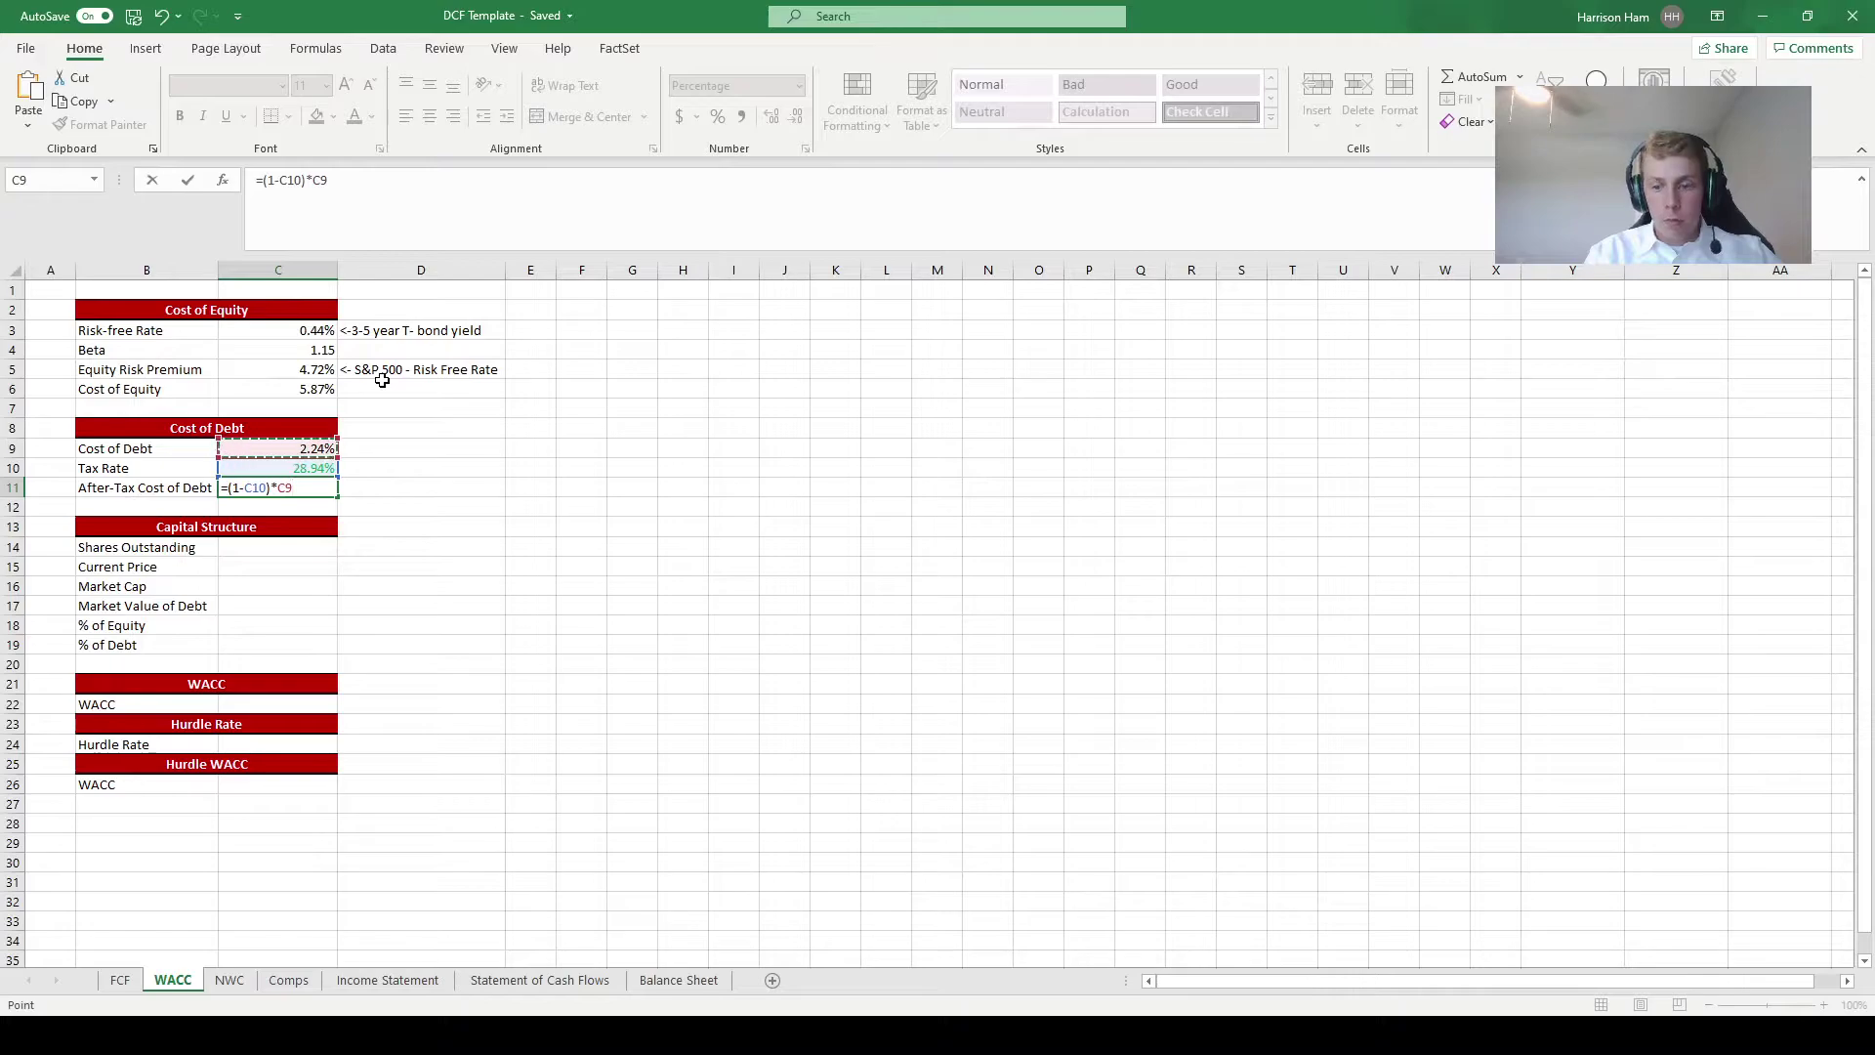
pyautogui.press('Return')
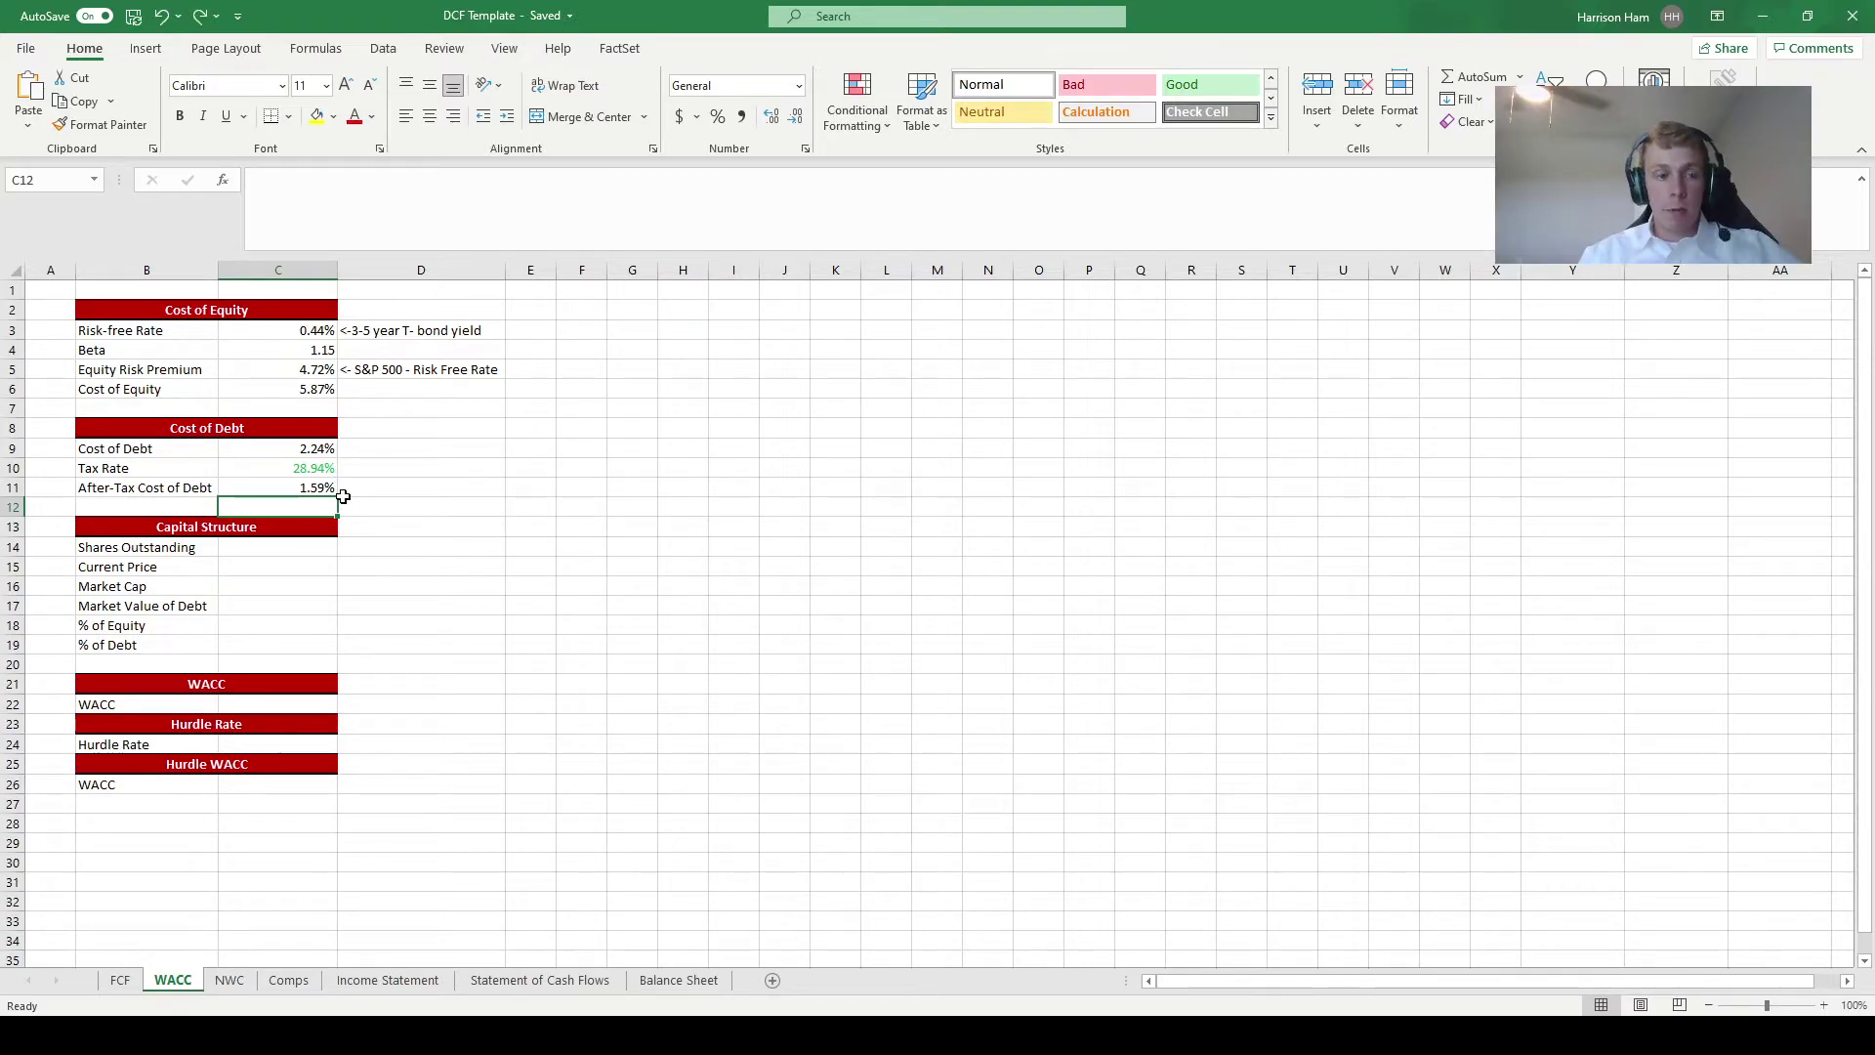
# Link Shares Outstanding C14 to FCF!C5 and Current Price C15 to FCF!C4 ($303.12).
pyautogui.click(311, 547)
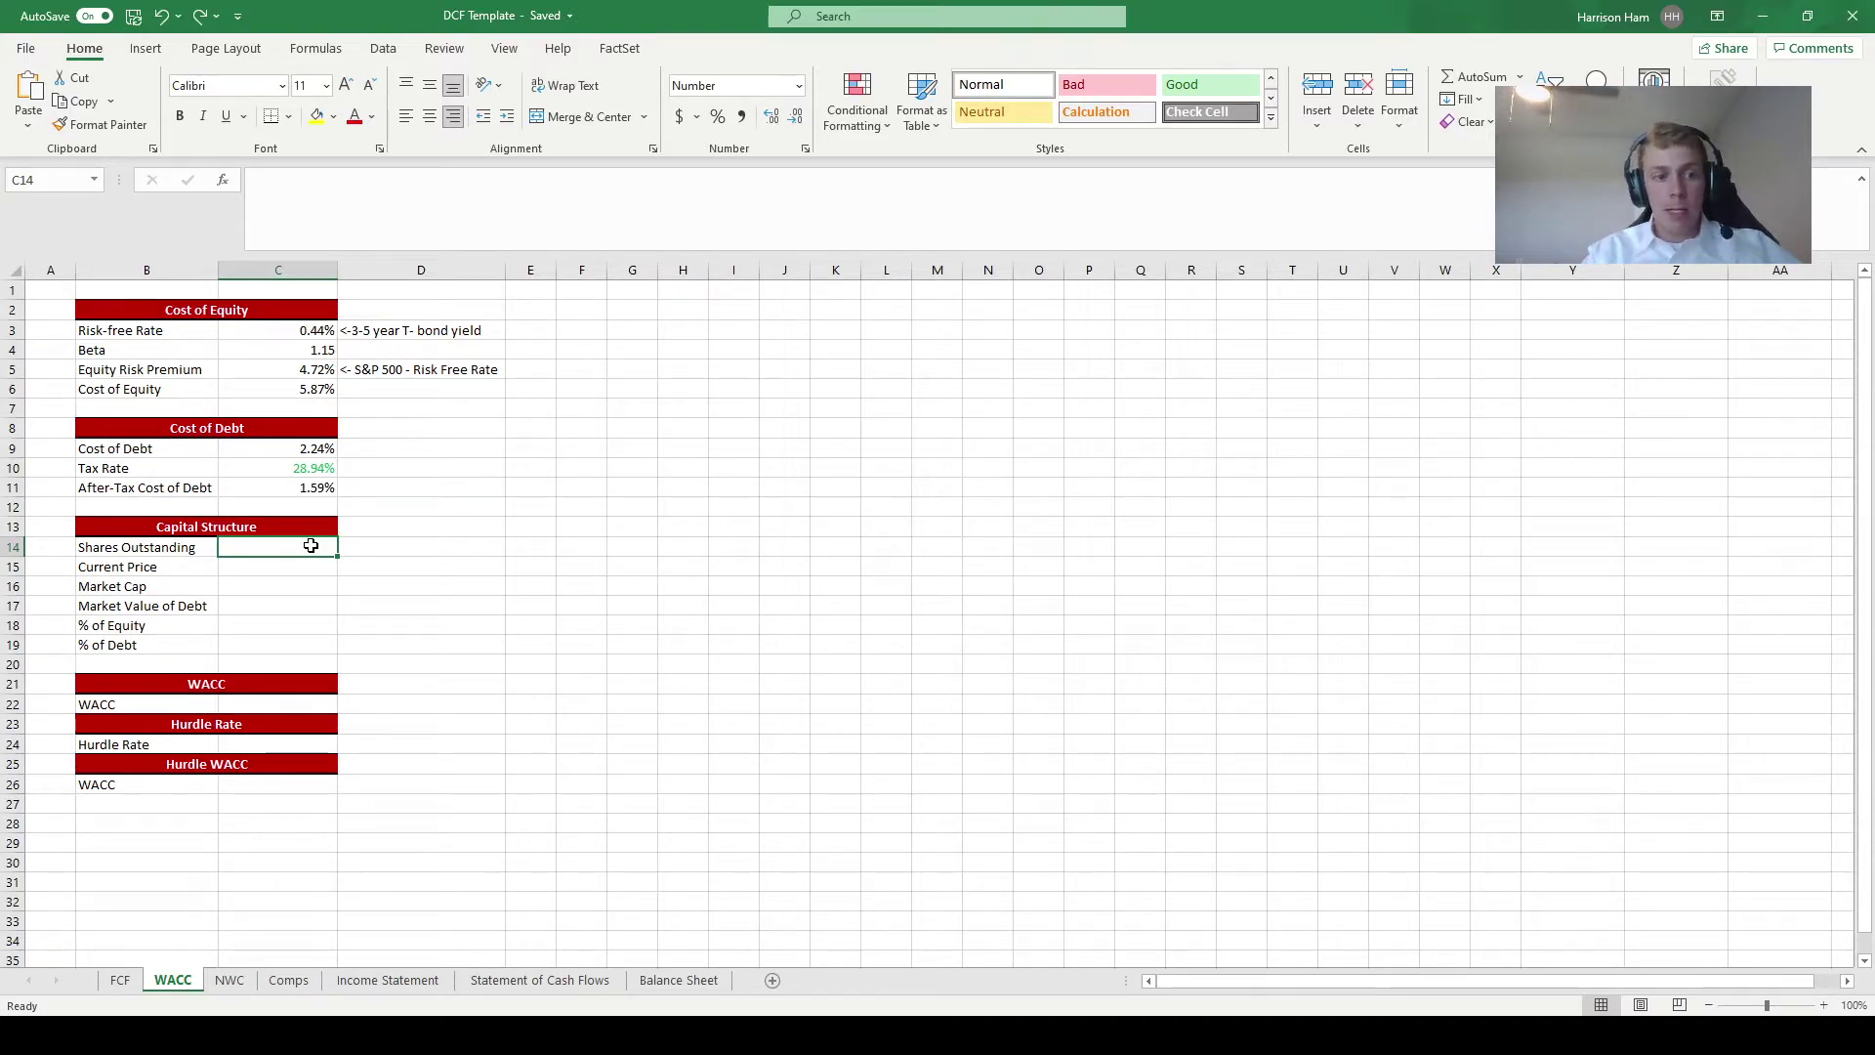
pyautogui.write('=')
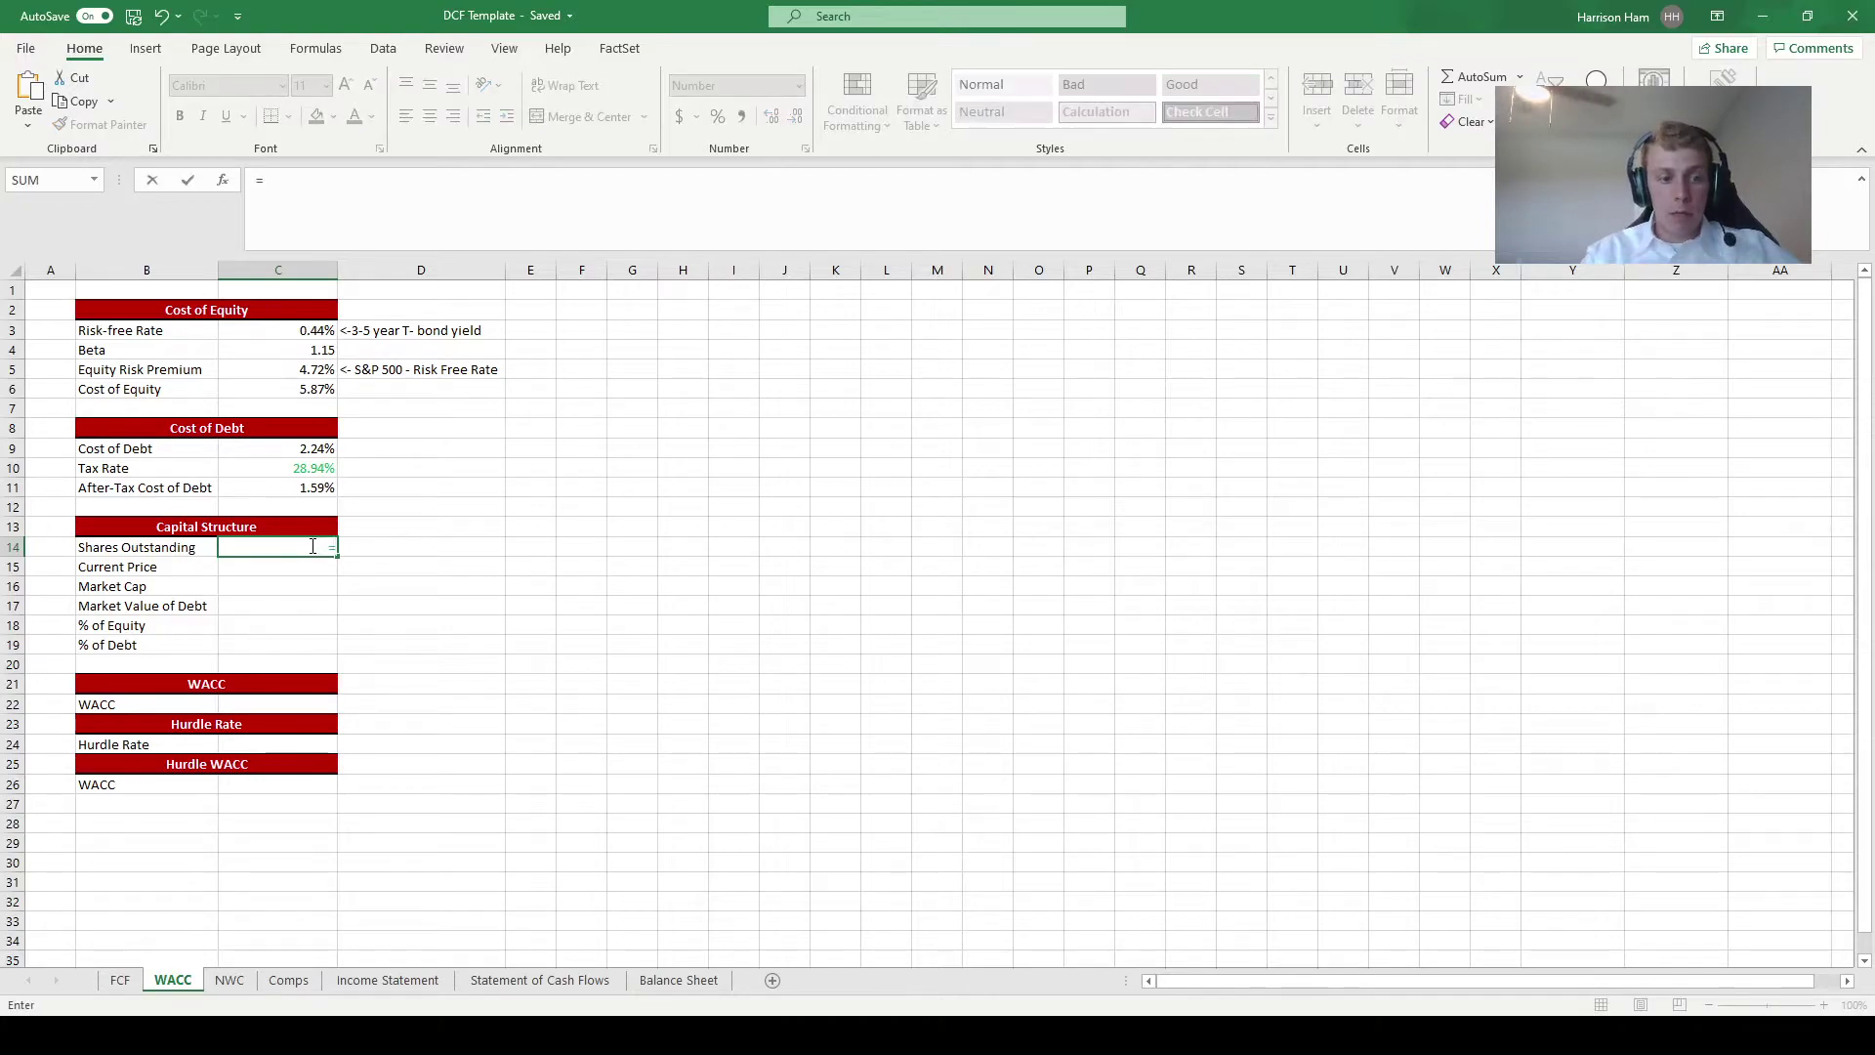
pyautogui.click(120, 979)
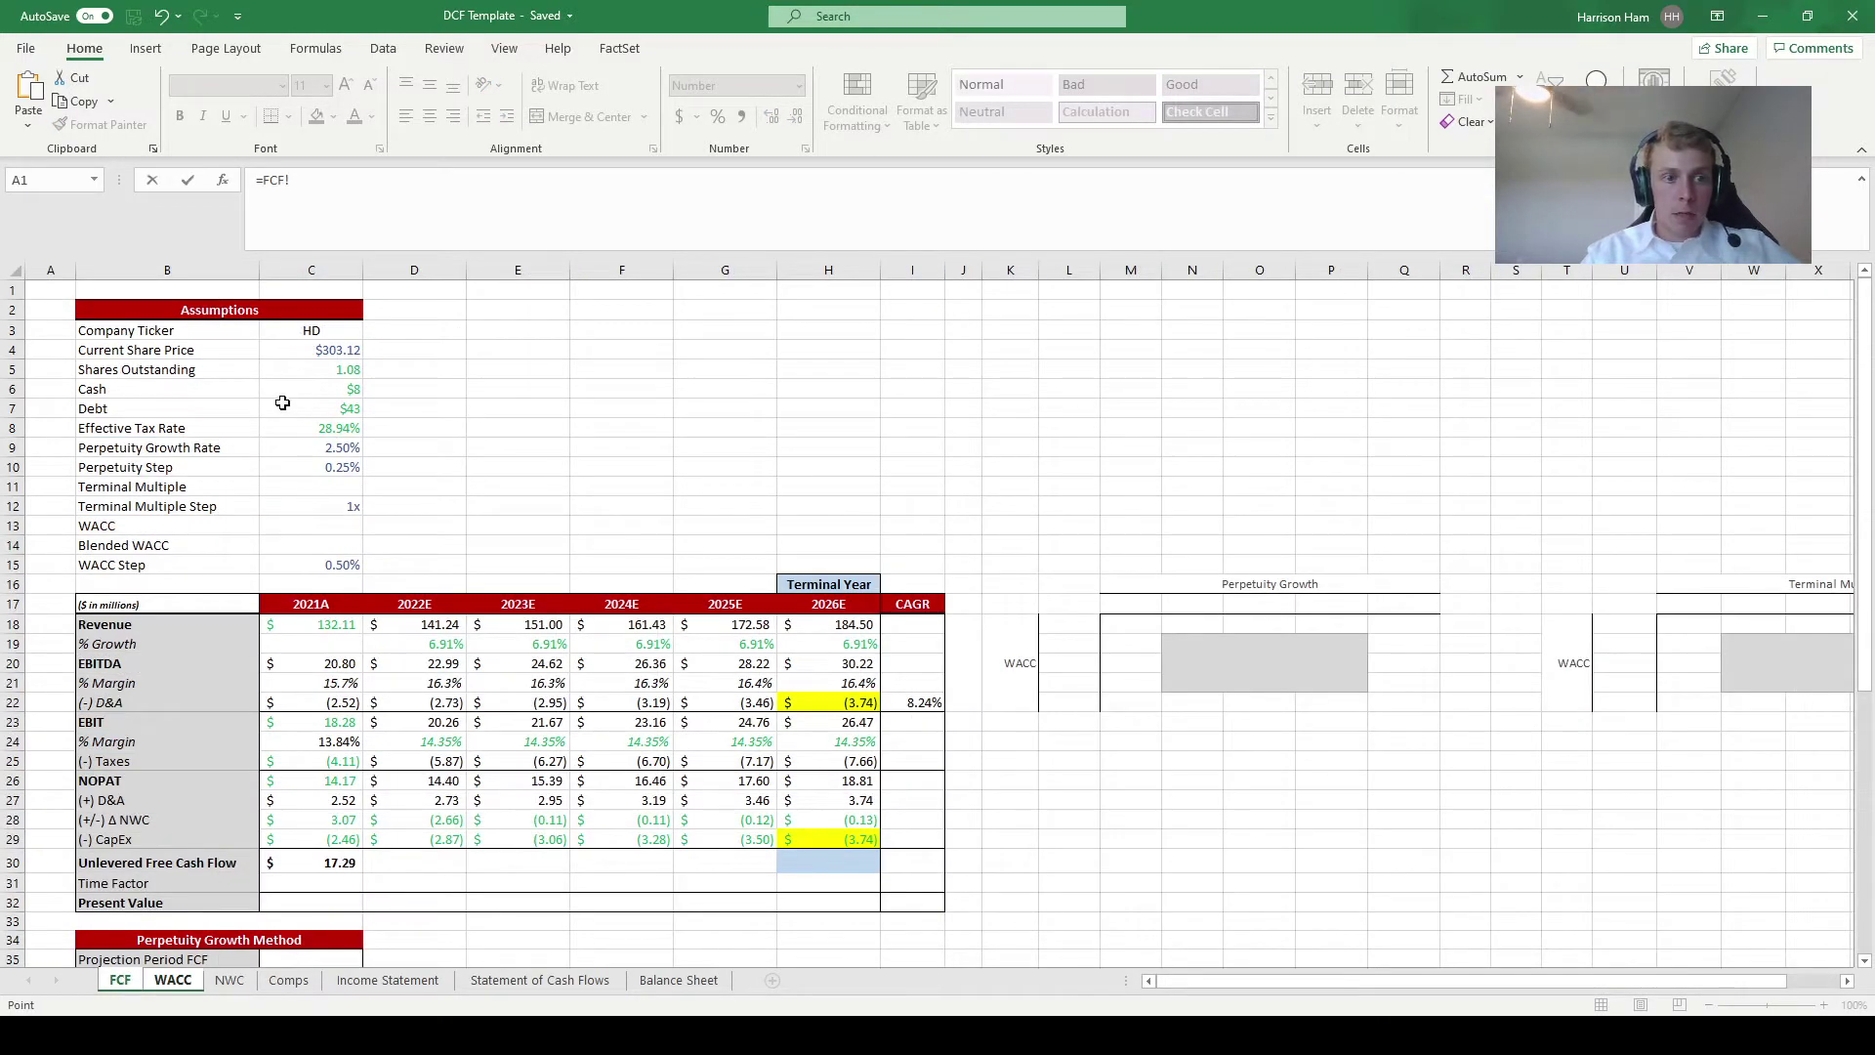
pyautogui.click(303, 371)
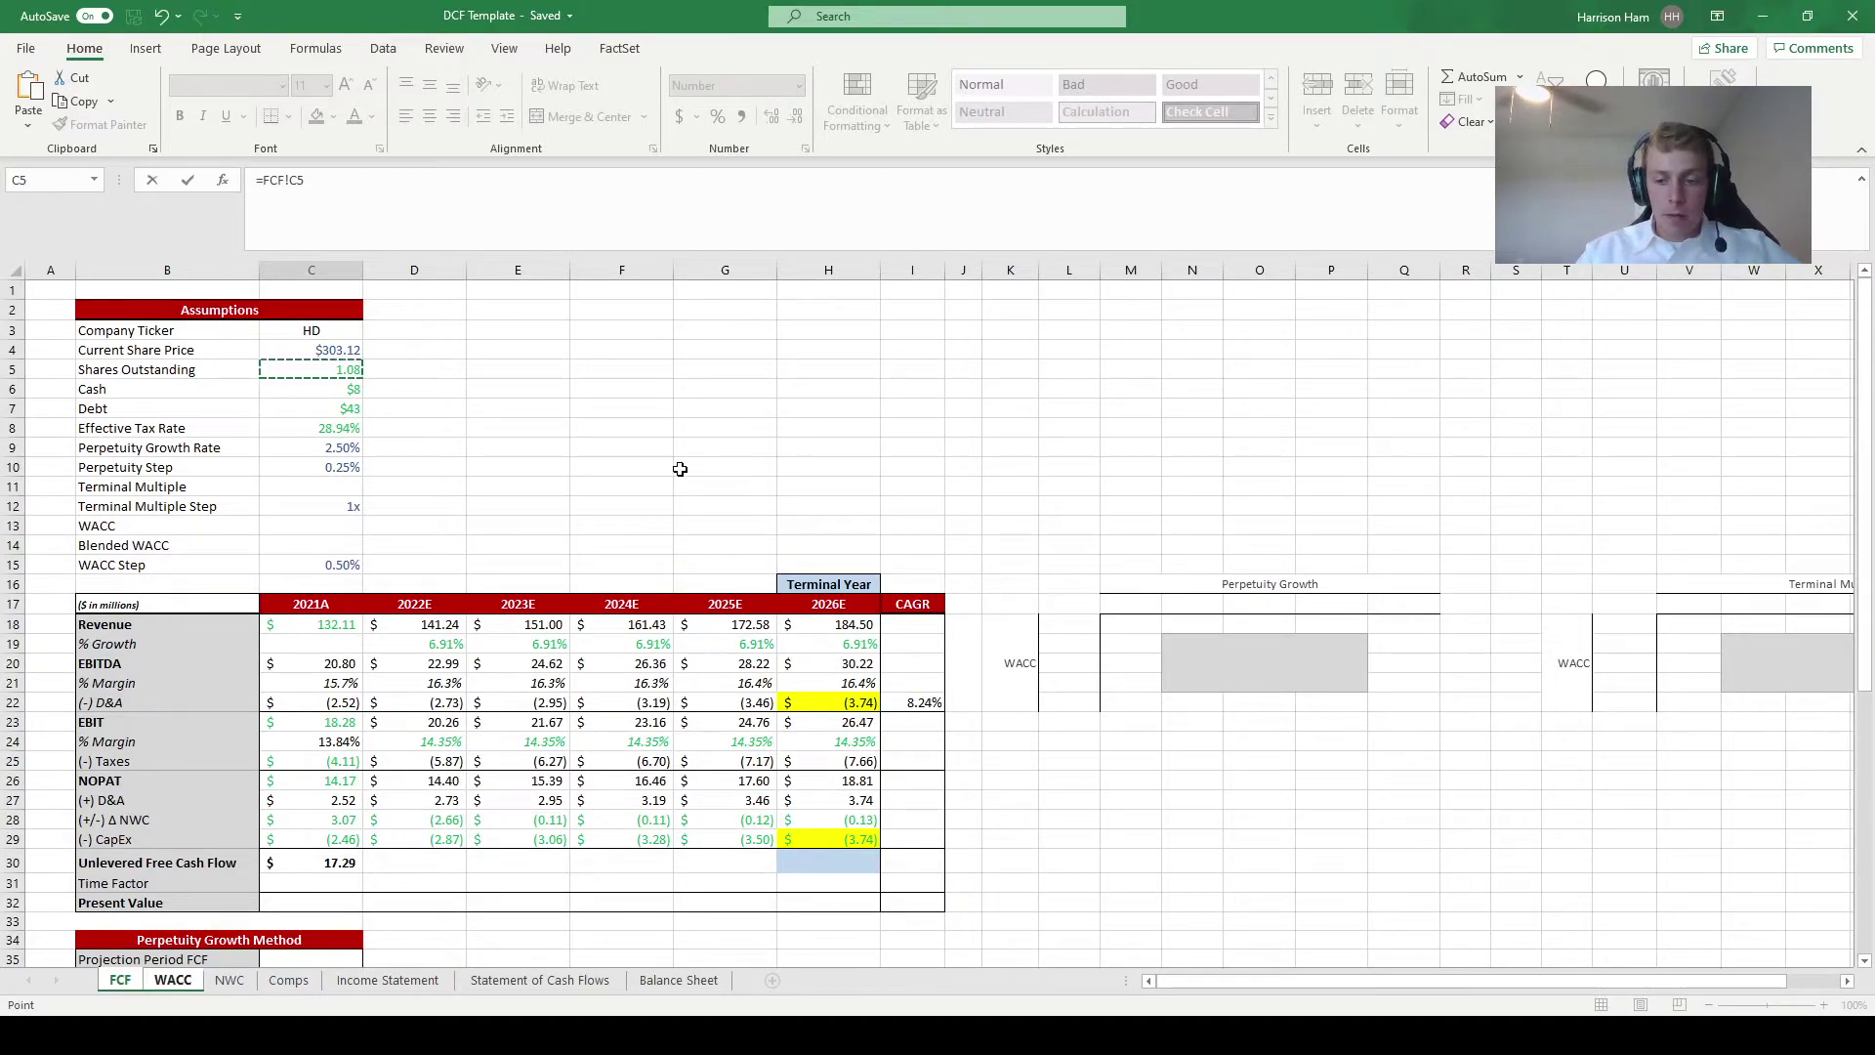
pyautogui.press('Return')
pyautogui.write('=')
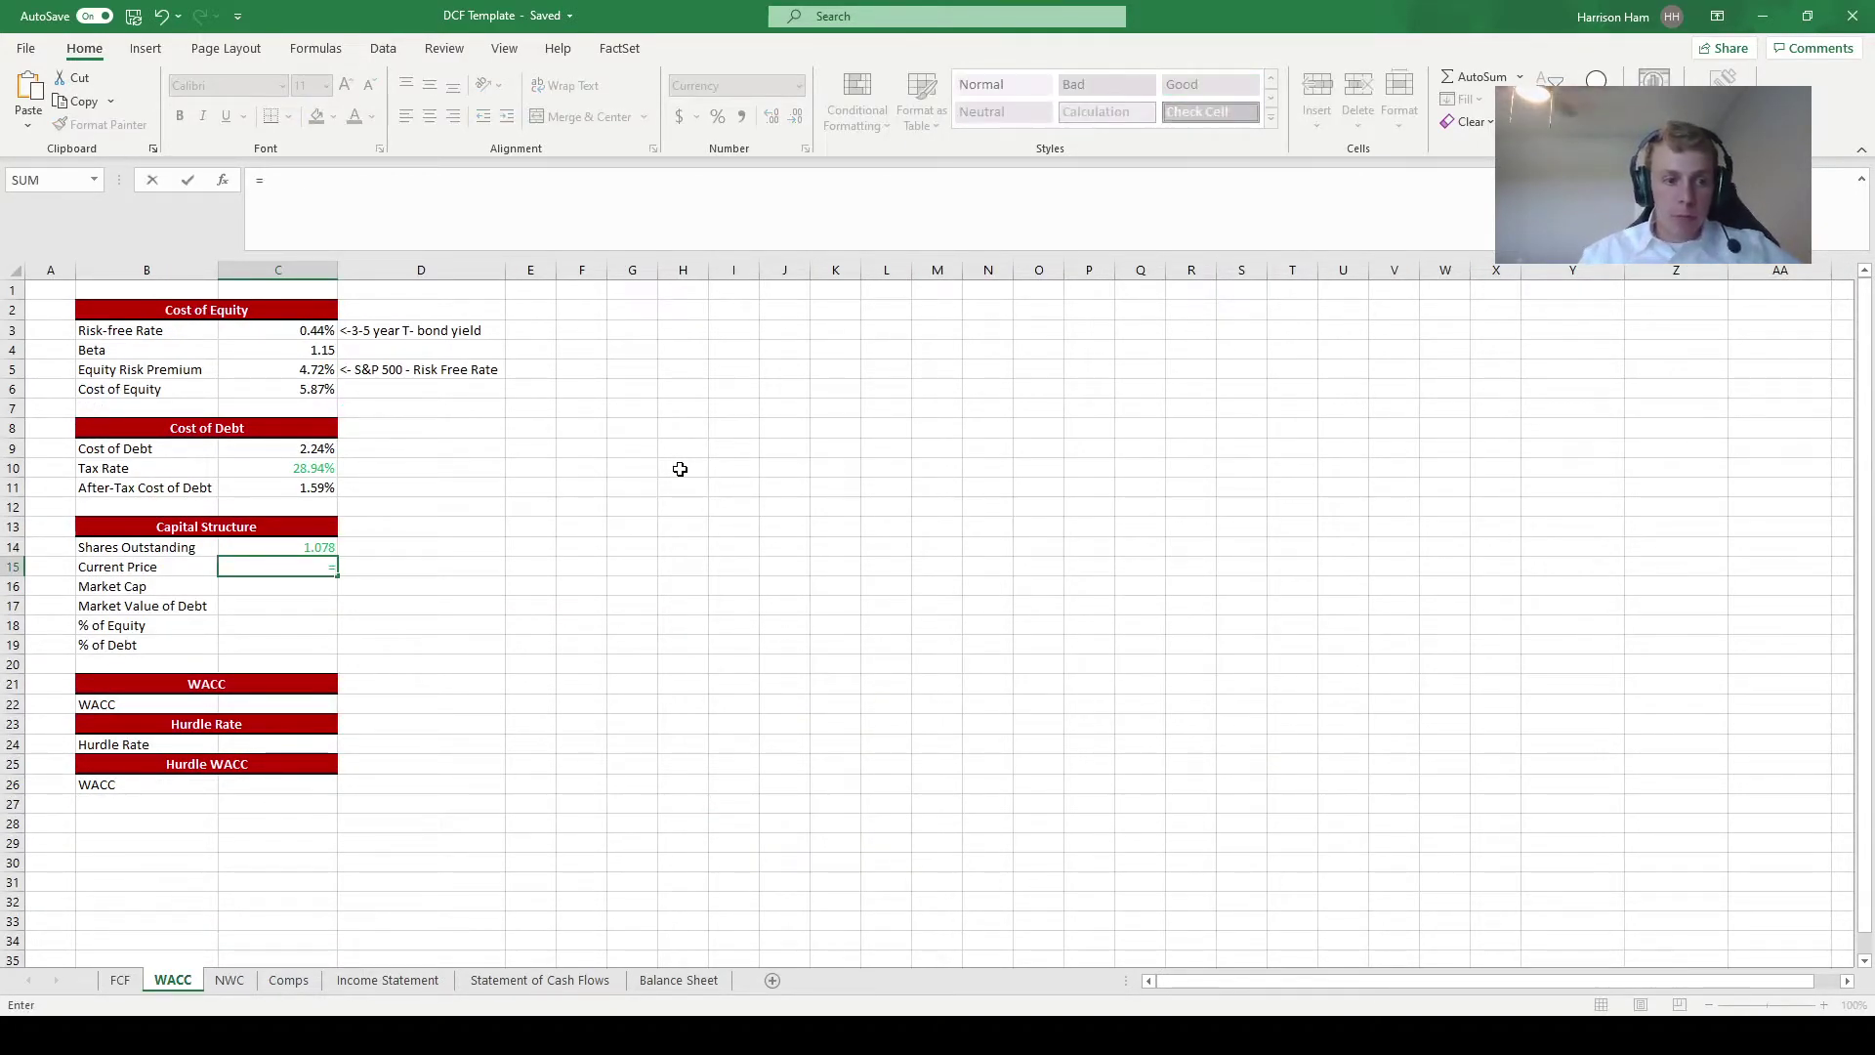
pyautogui.click(119, 980)
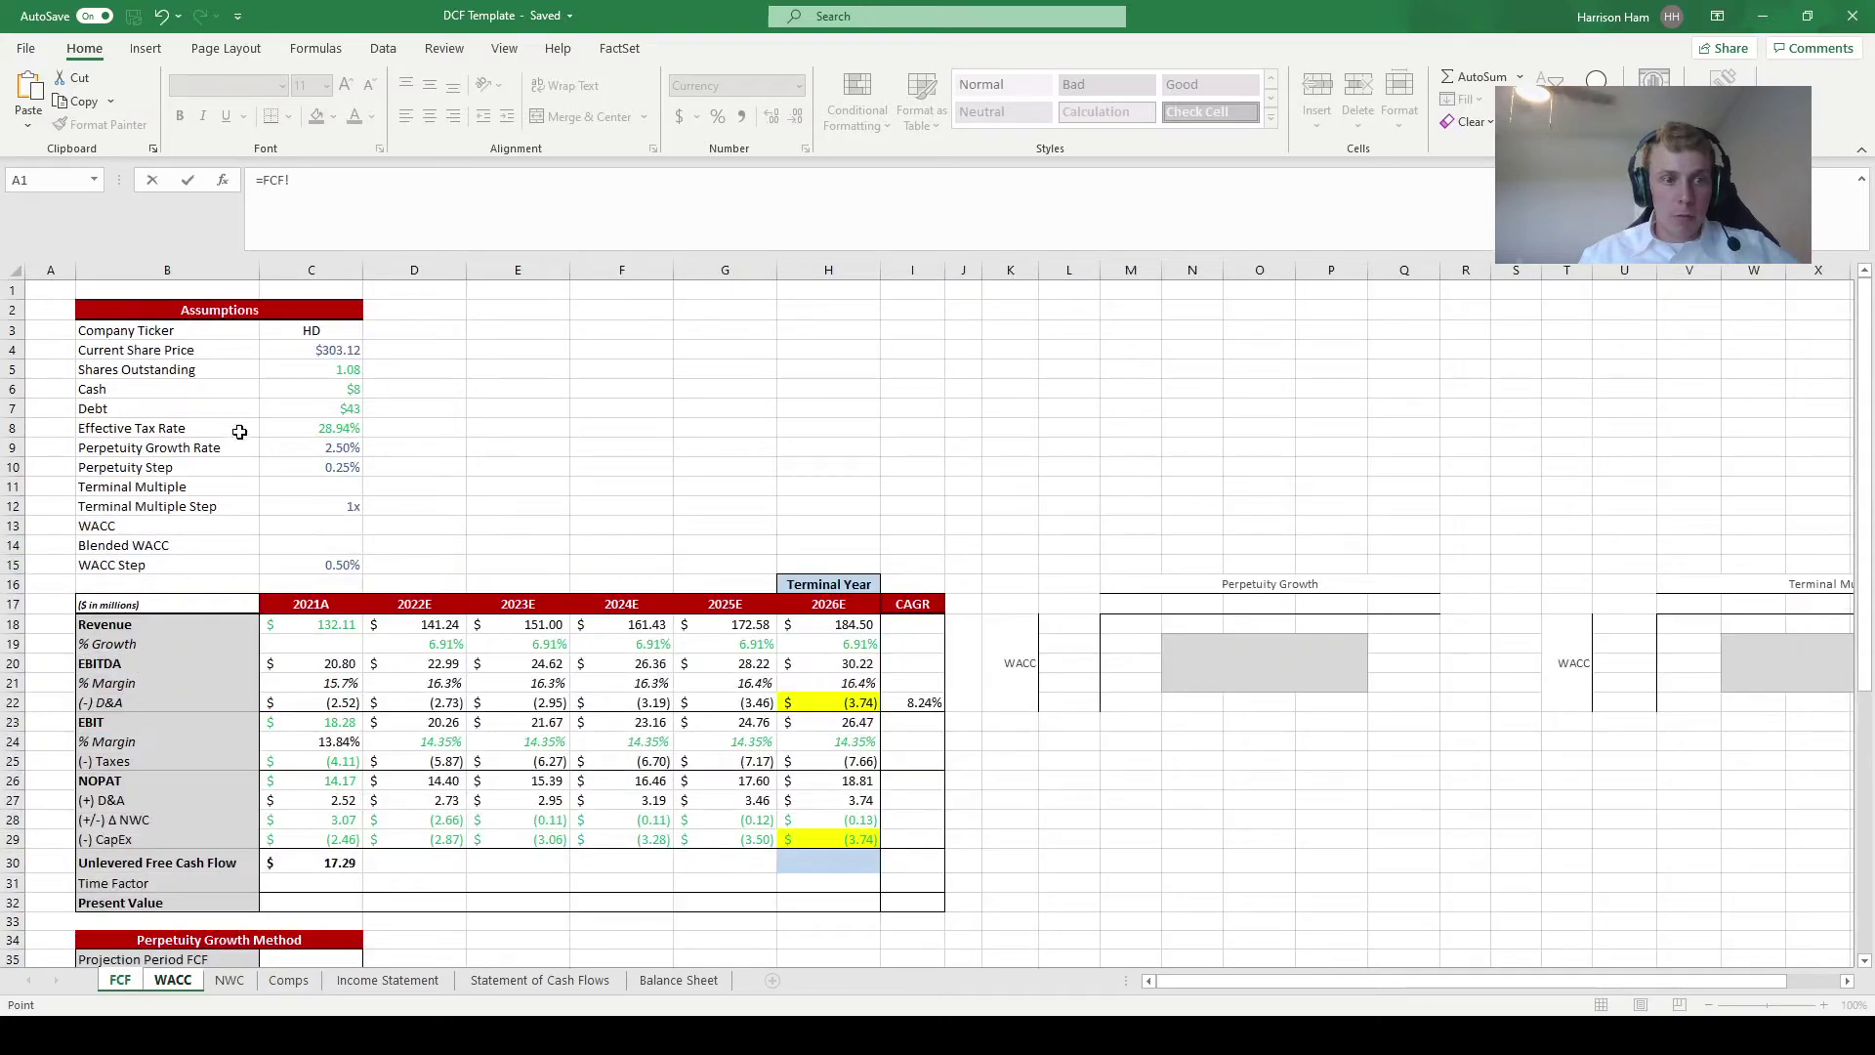
pyautogui.click(287, 350)
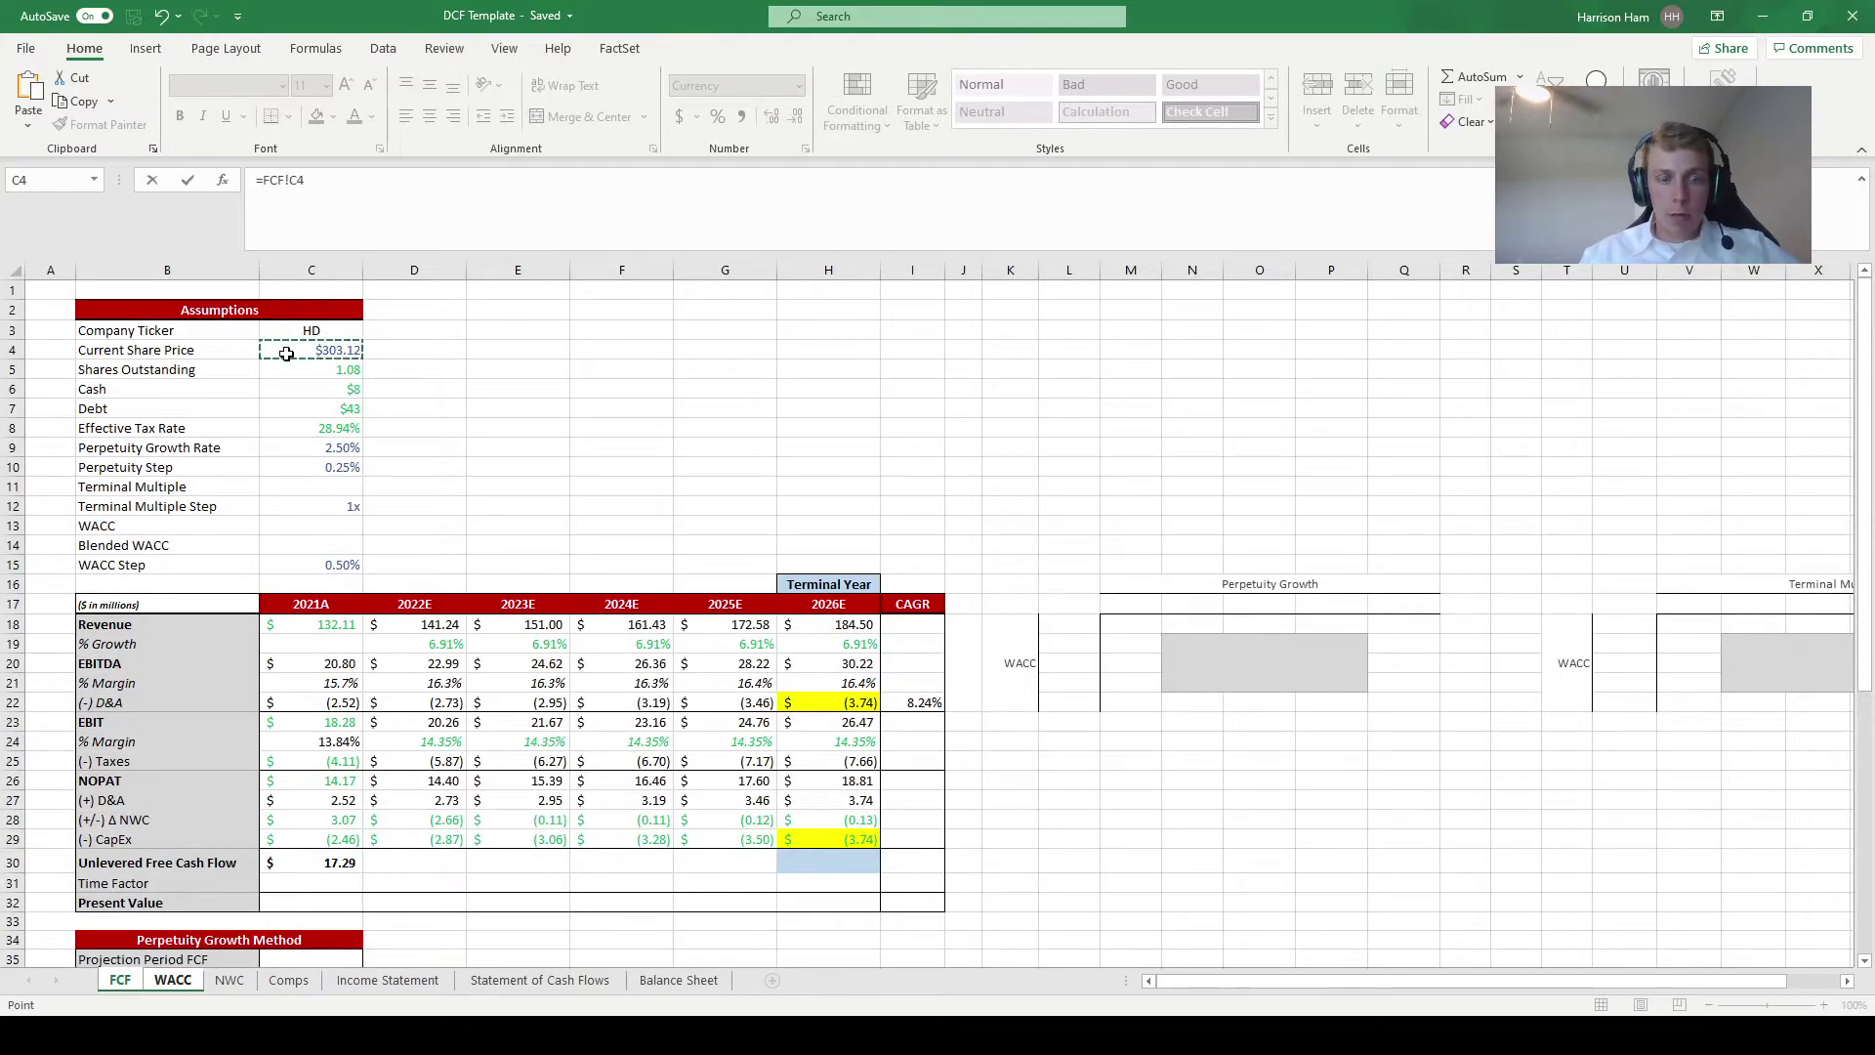
pyautogui.press('Return')
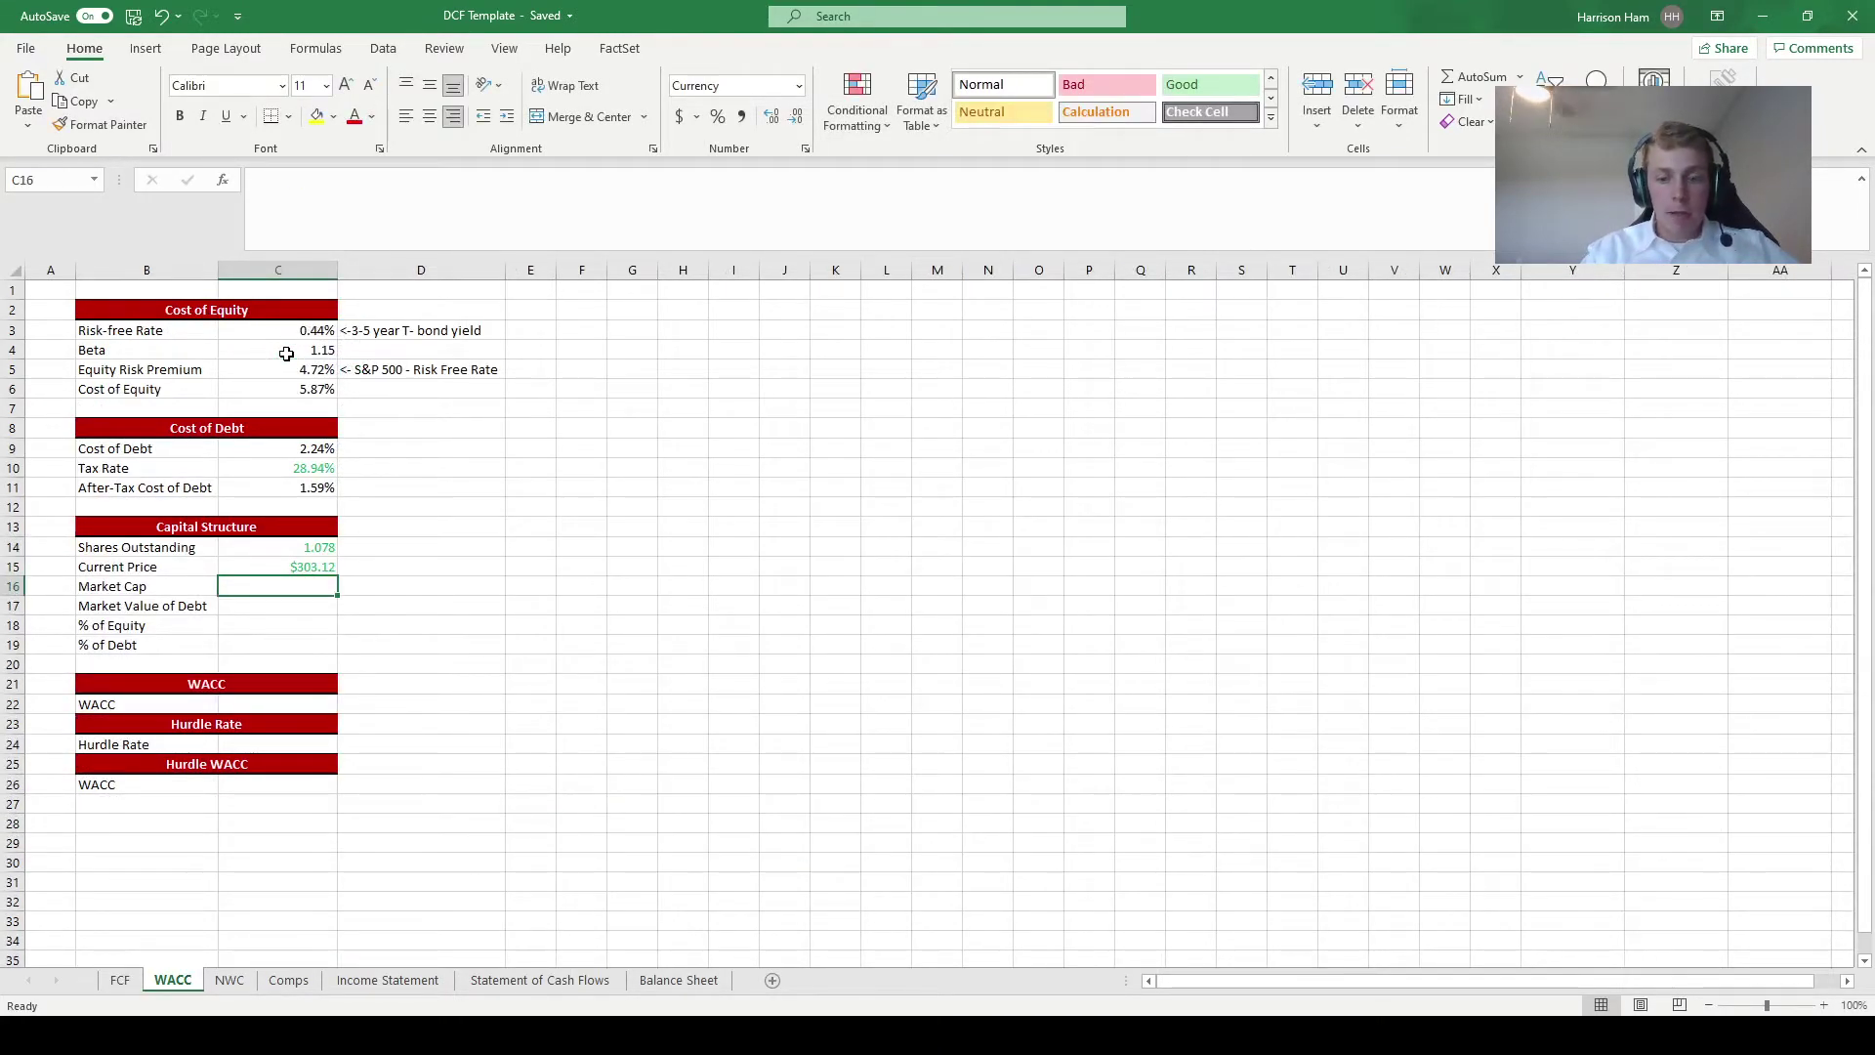
# Calculate Market Cap in C16 as =C14*C15, giving $327.
pyautogui.write('=')
pyautogui.press('Up')
pyautogui.press('Up')
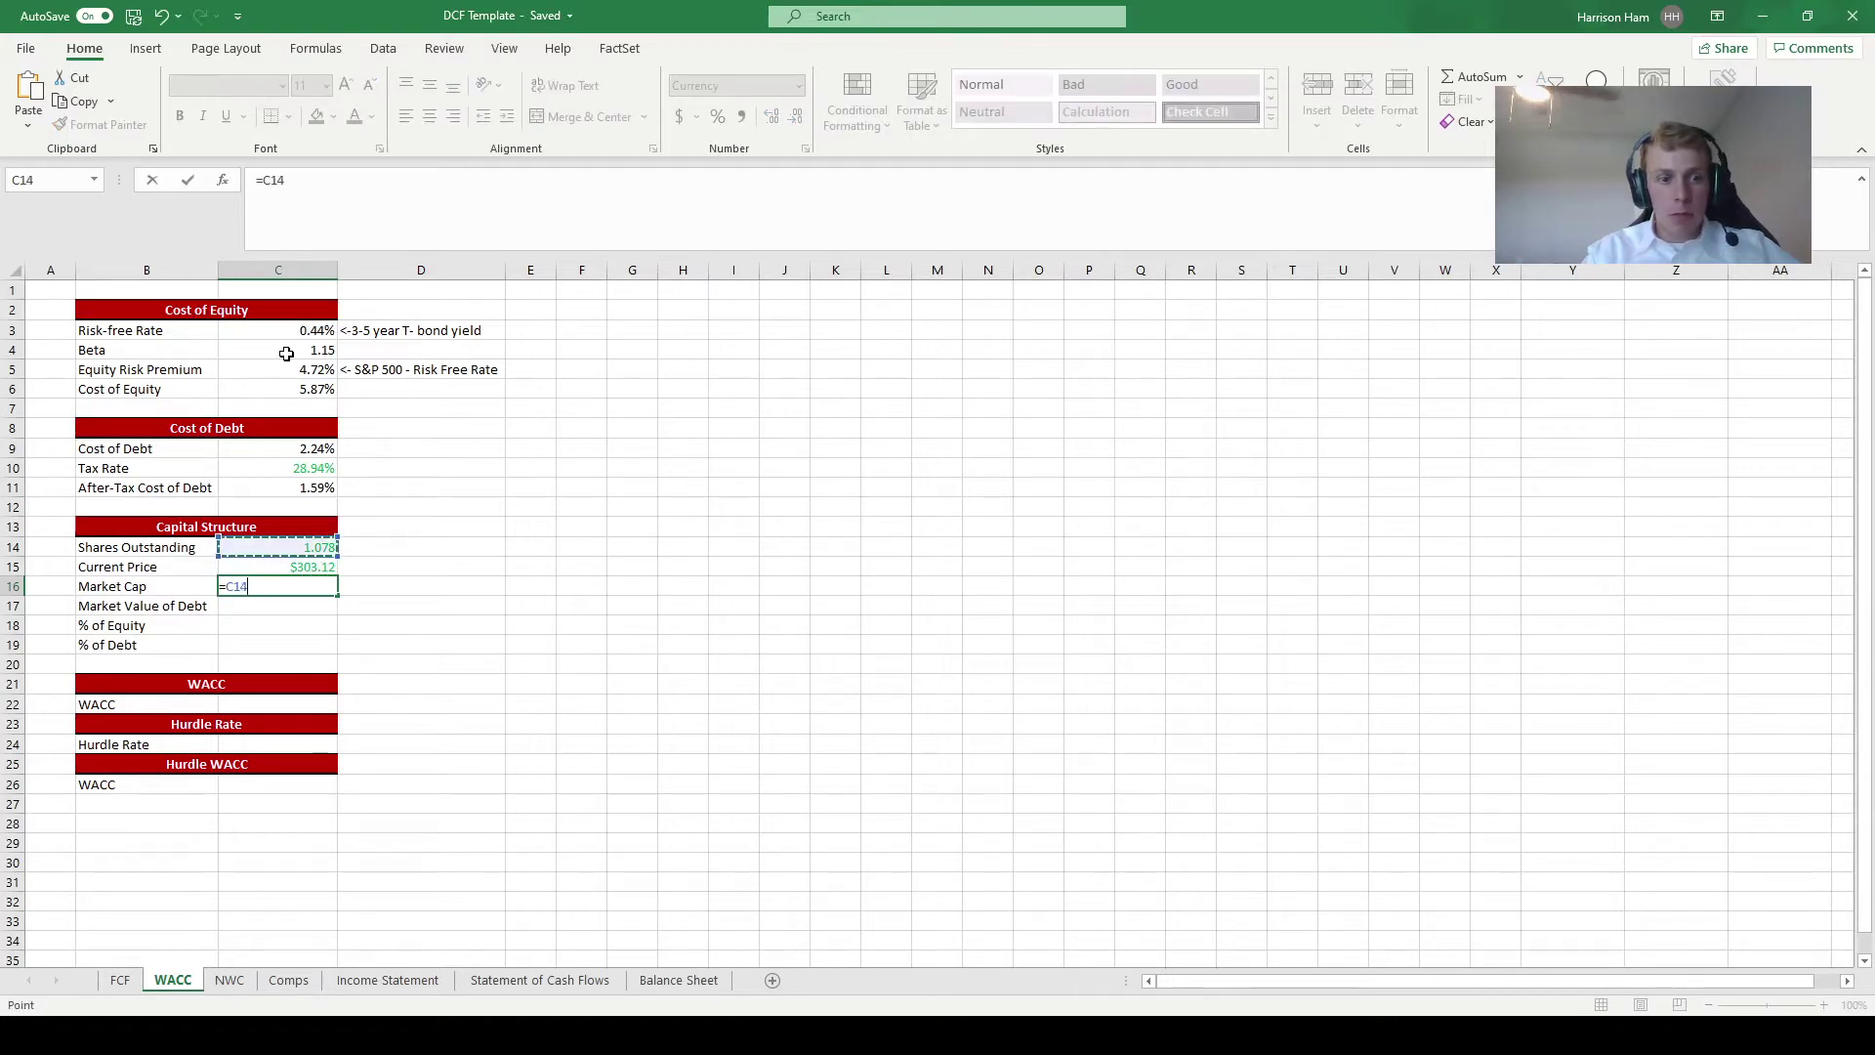
pyautogui.write('*')
pyautogui.press('Up')
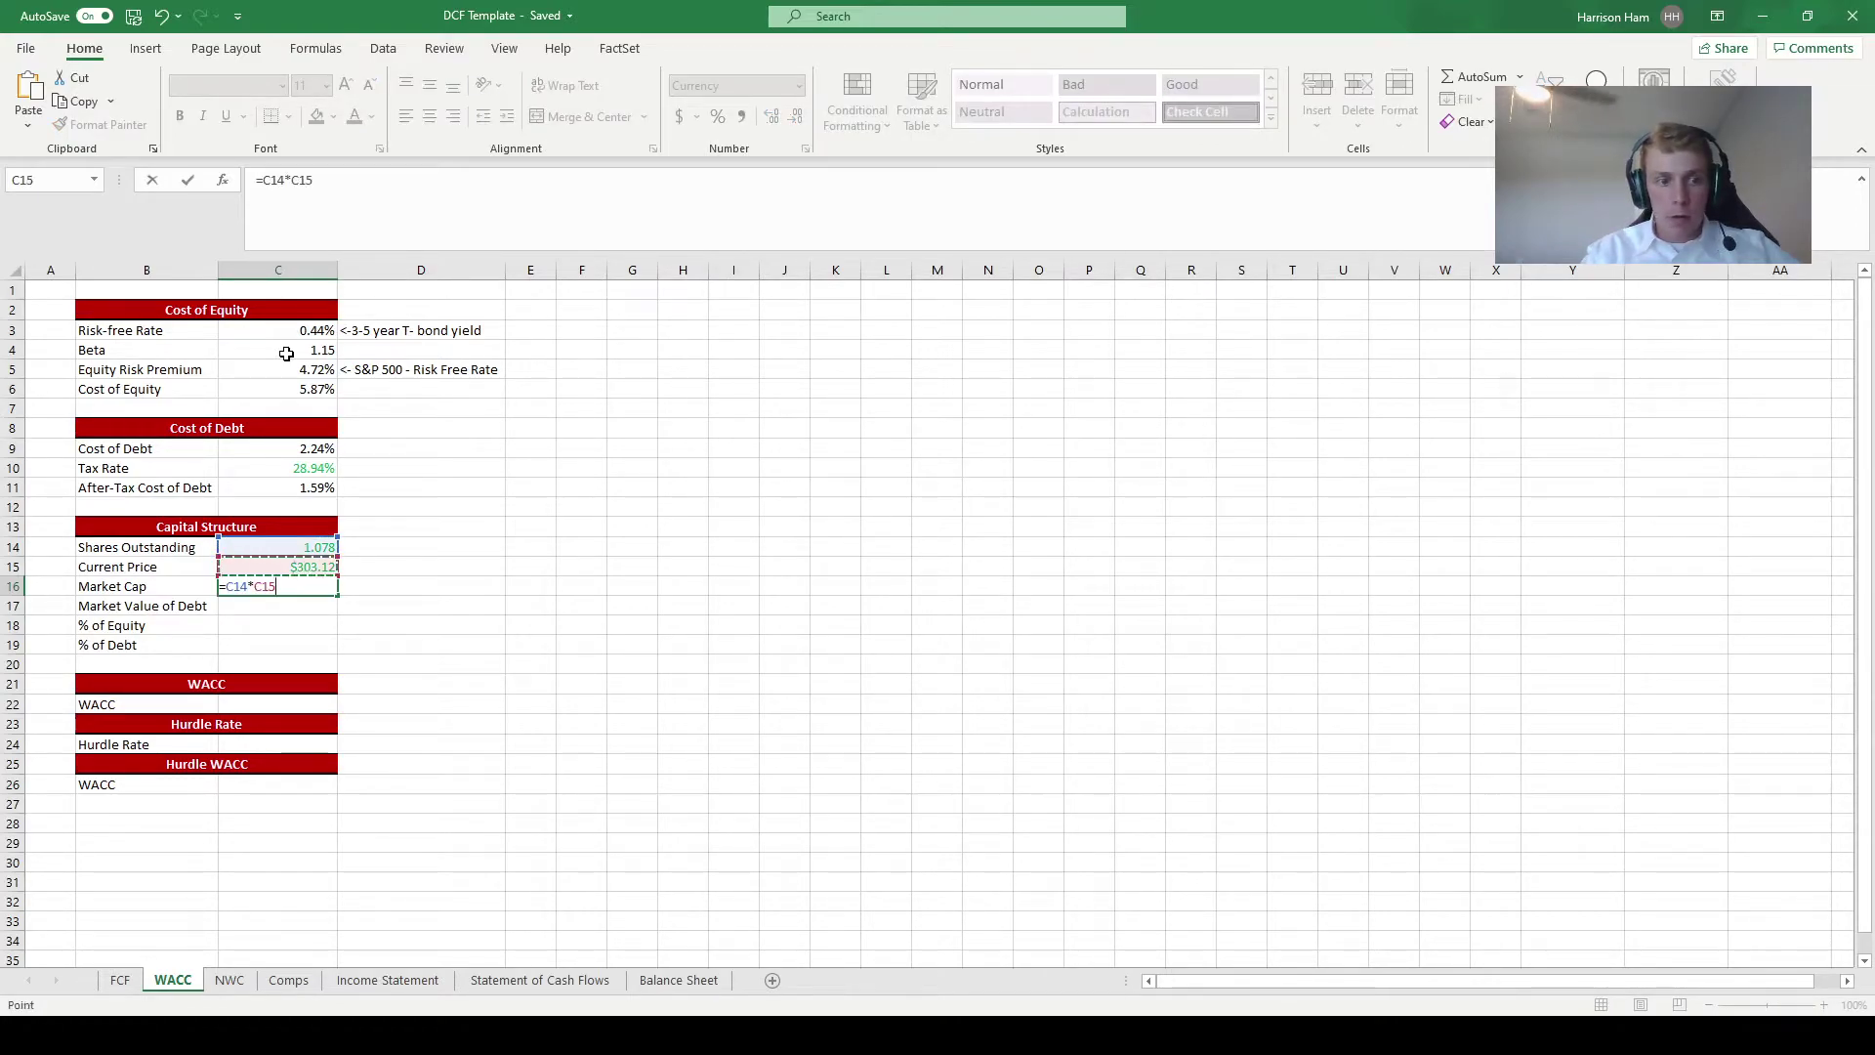
pyautogui.press('Return')
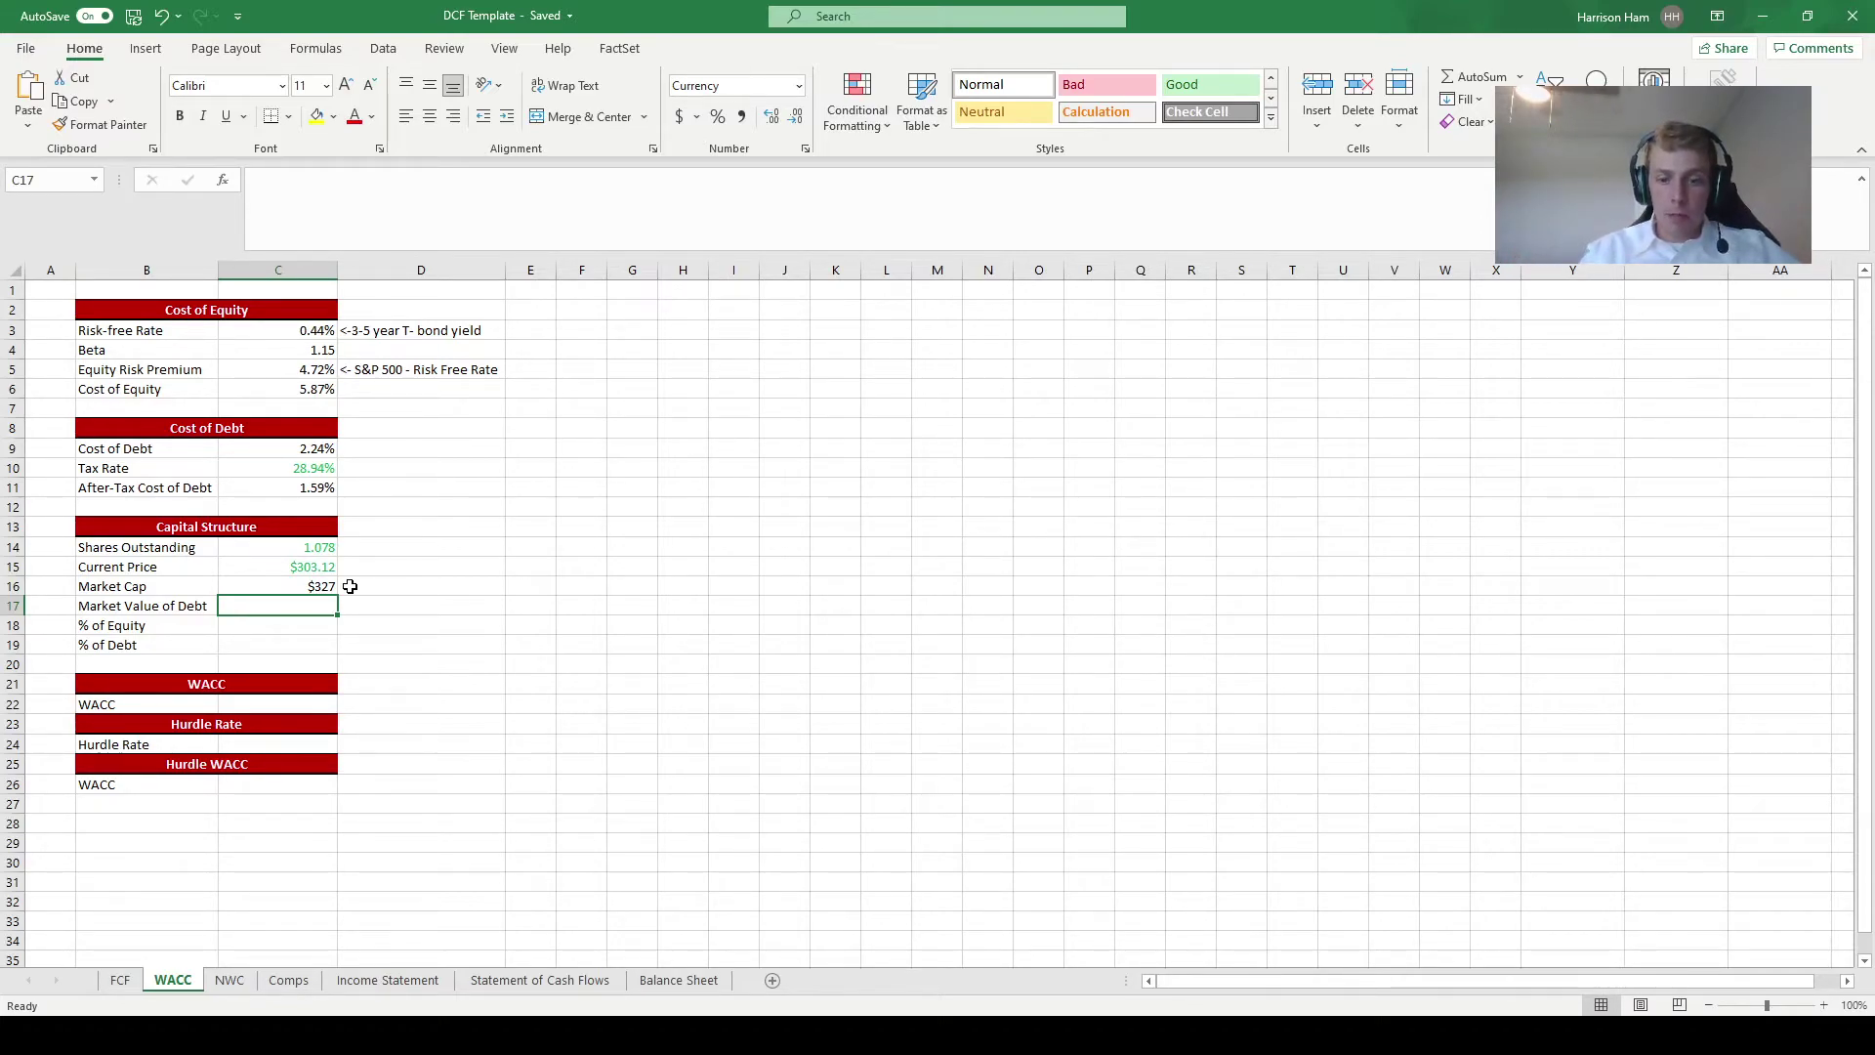
# Link Market Value of Debt in C17 to FCF!C7, showing $43.
pyautogui.write('=')
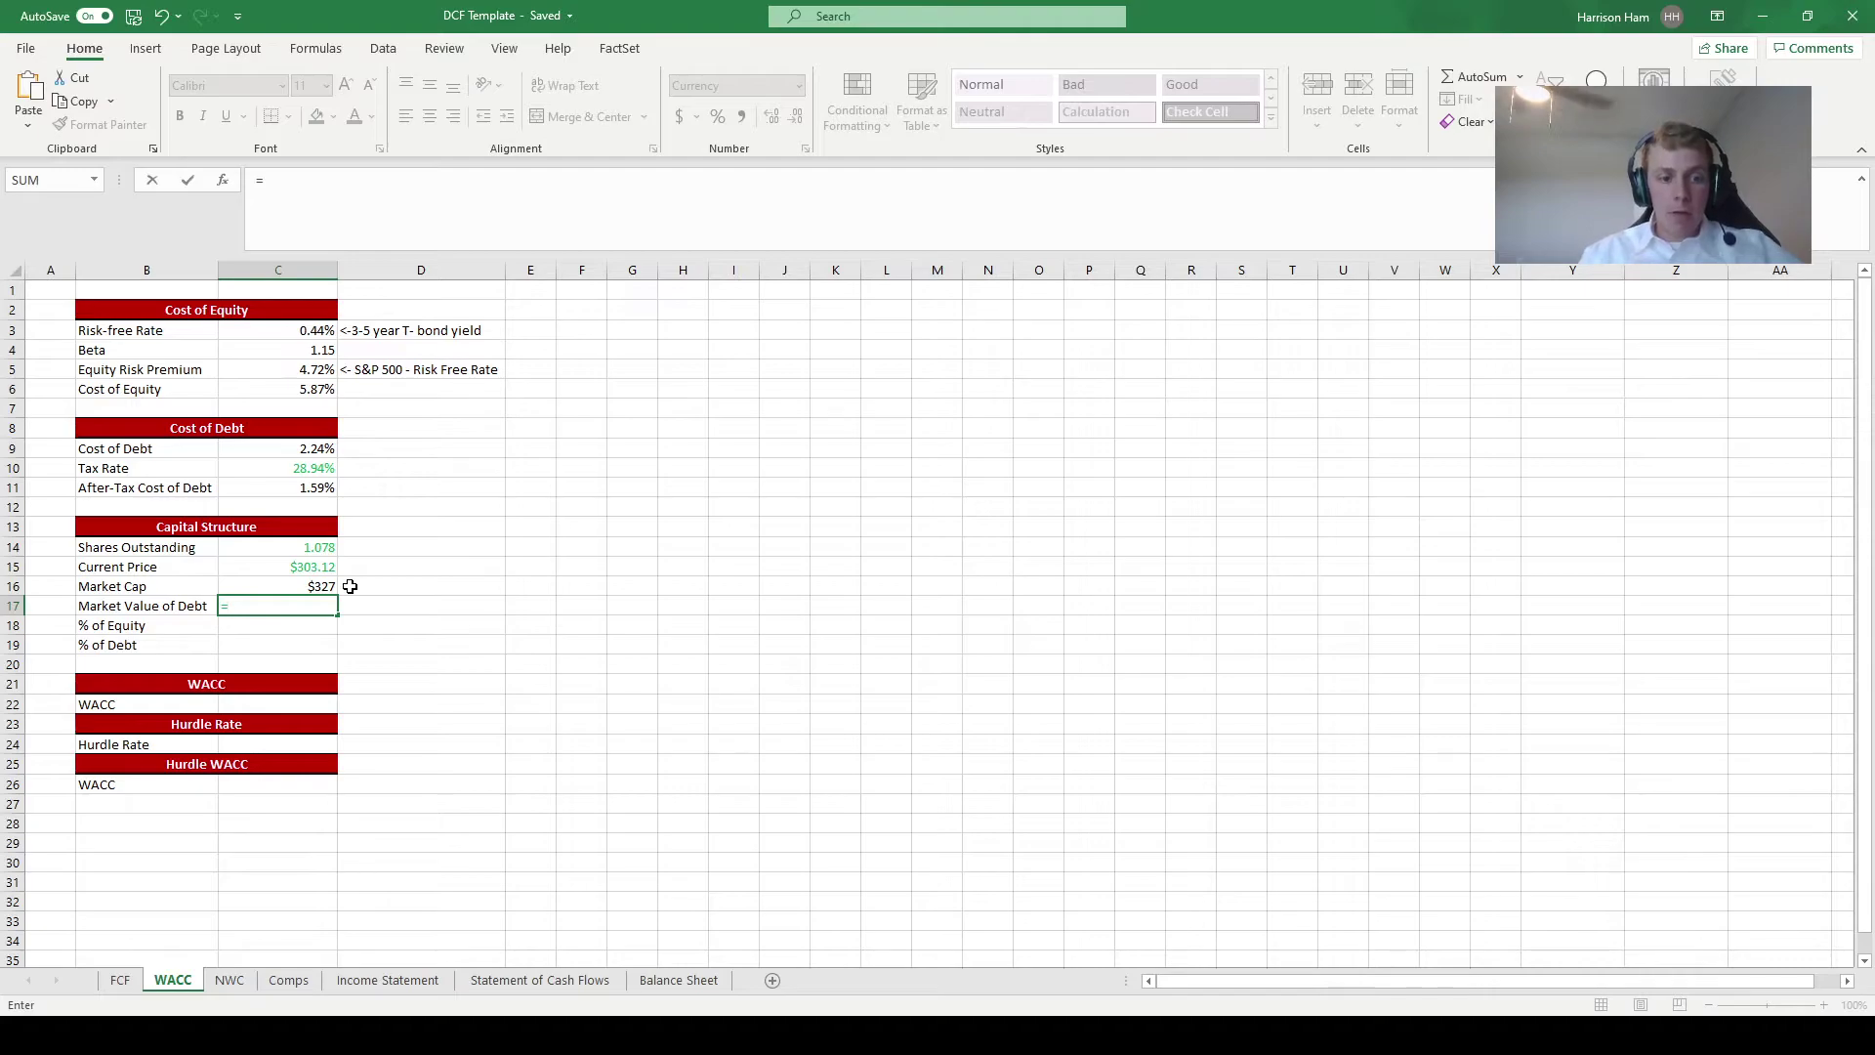
pyautogui.click(119, 979)
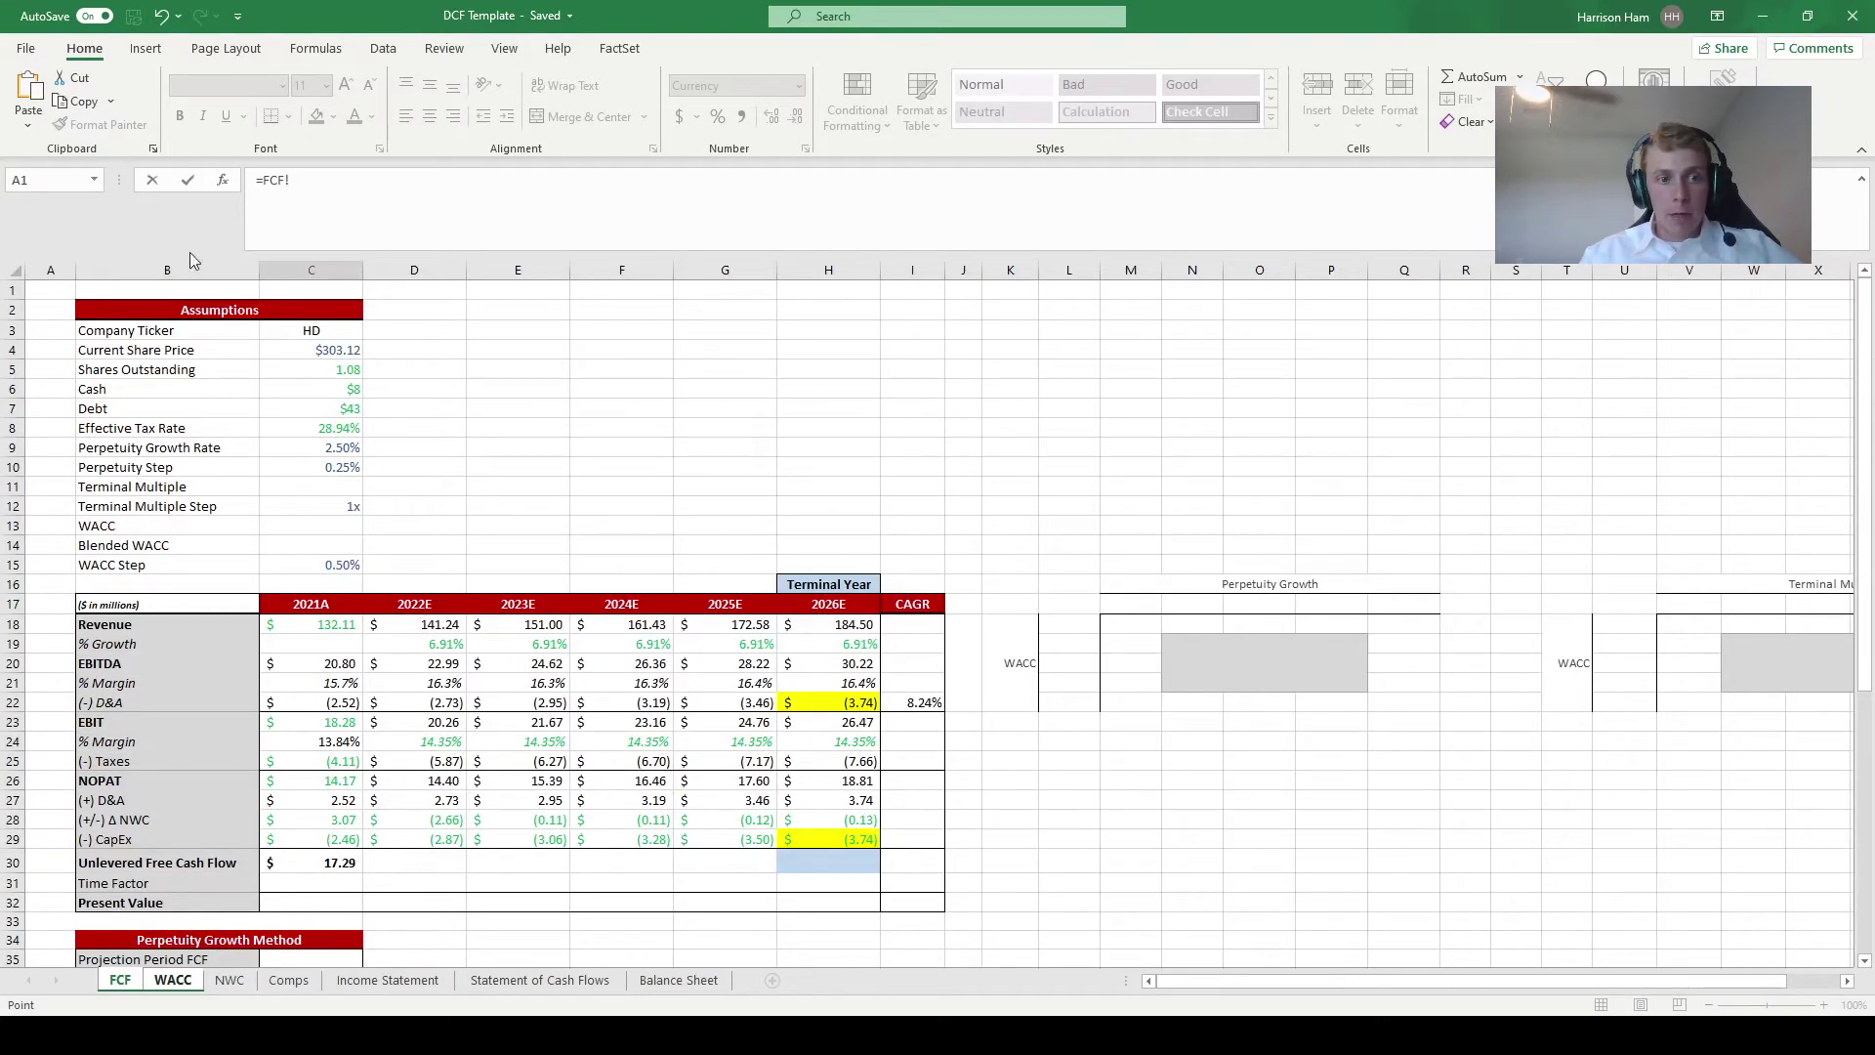
pyautogui.click(320, 401)
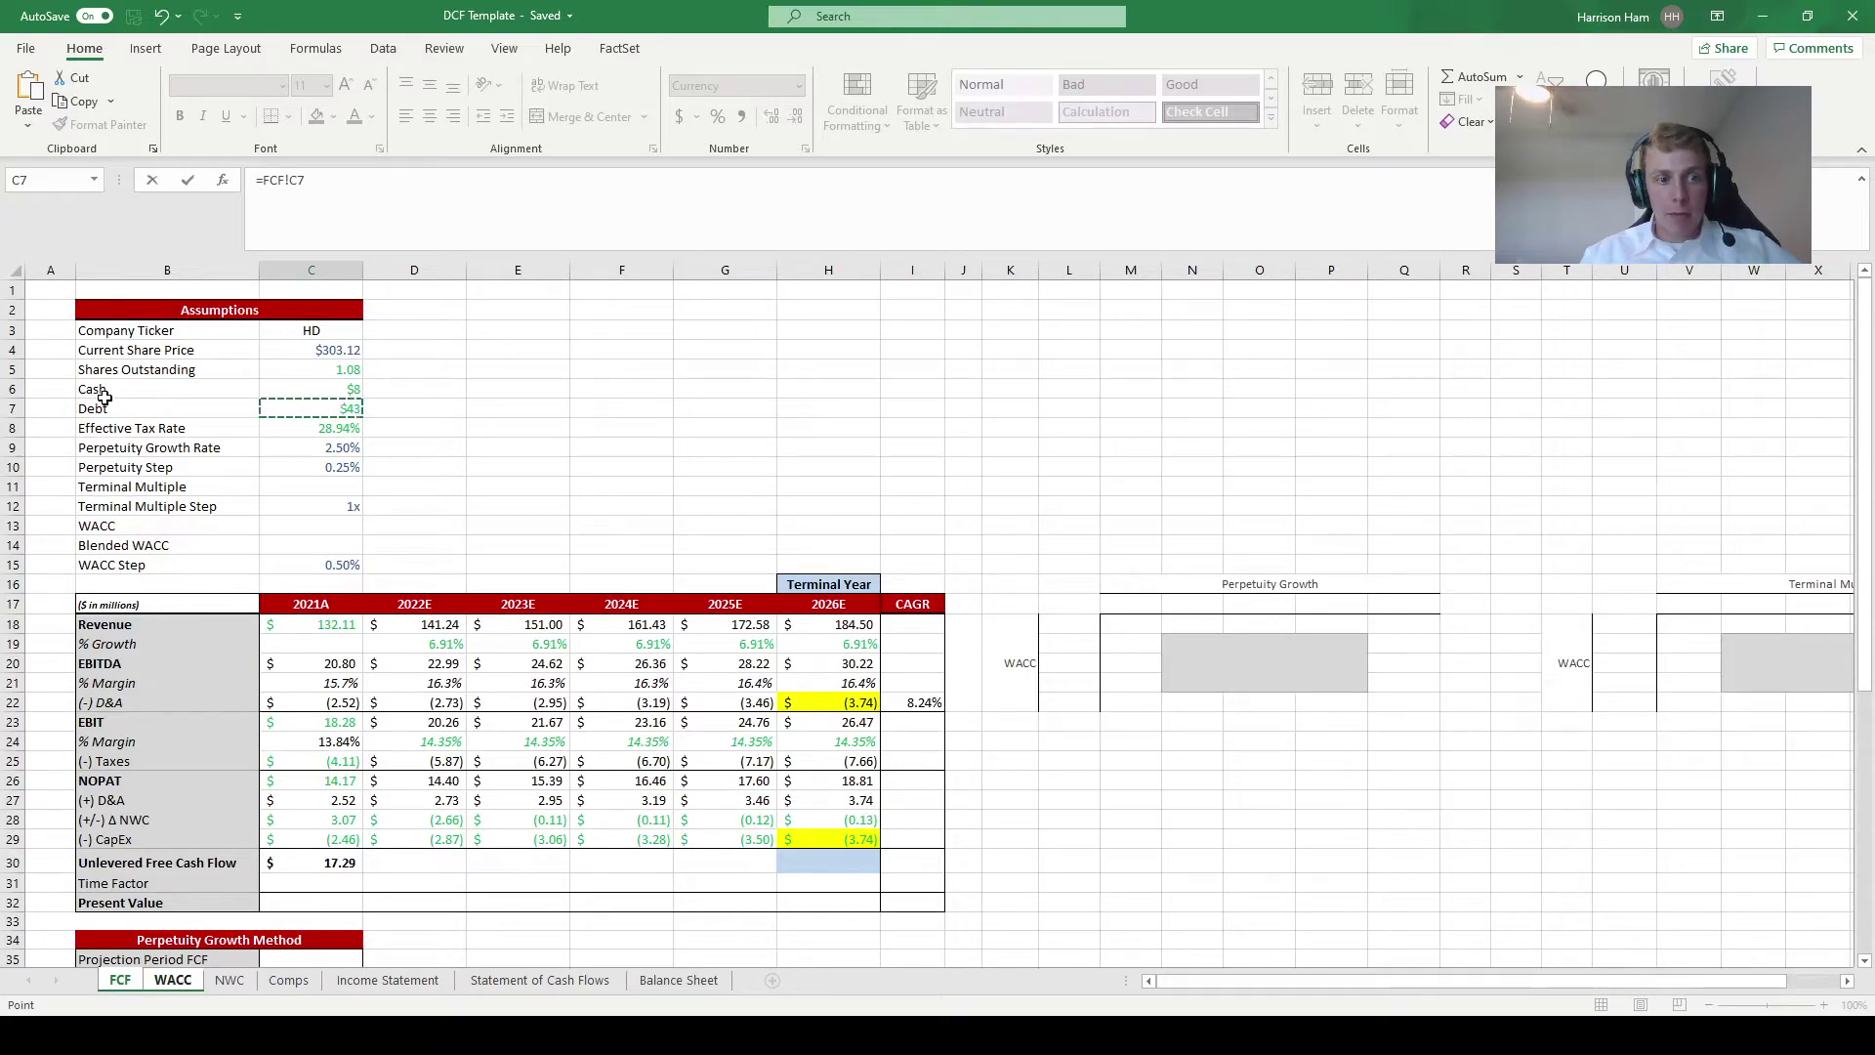
pyautogui.press('Return')
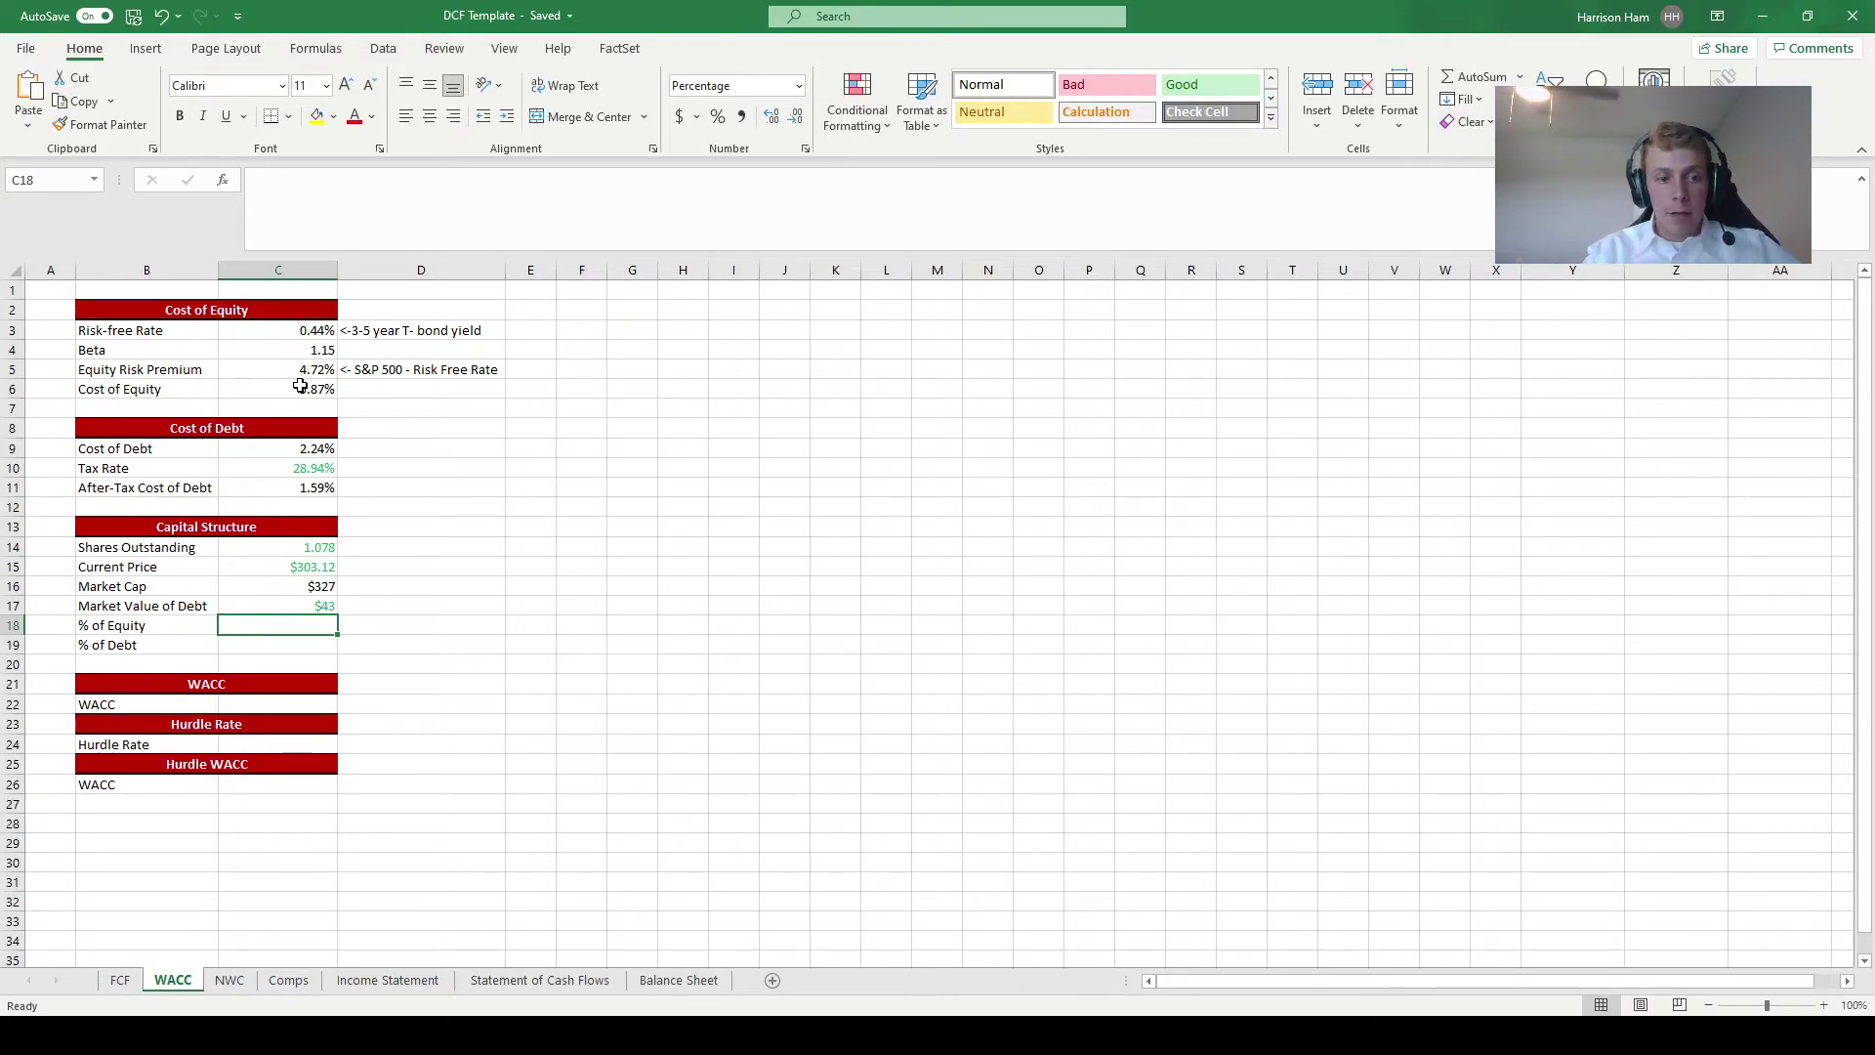
pyautogui.write('=')
pyautogui.click(298, 586)
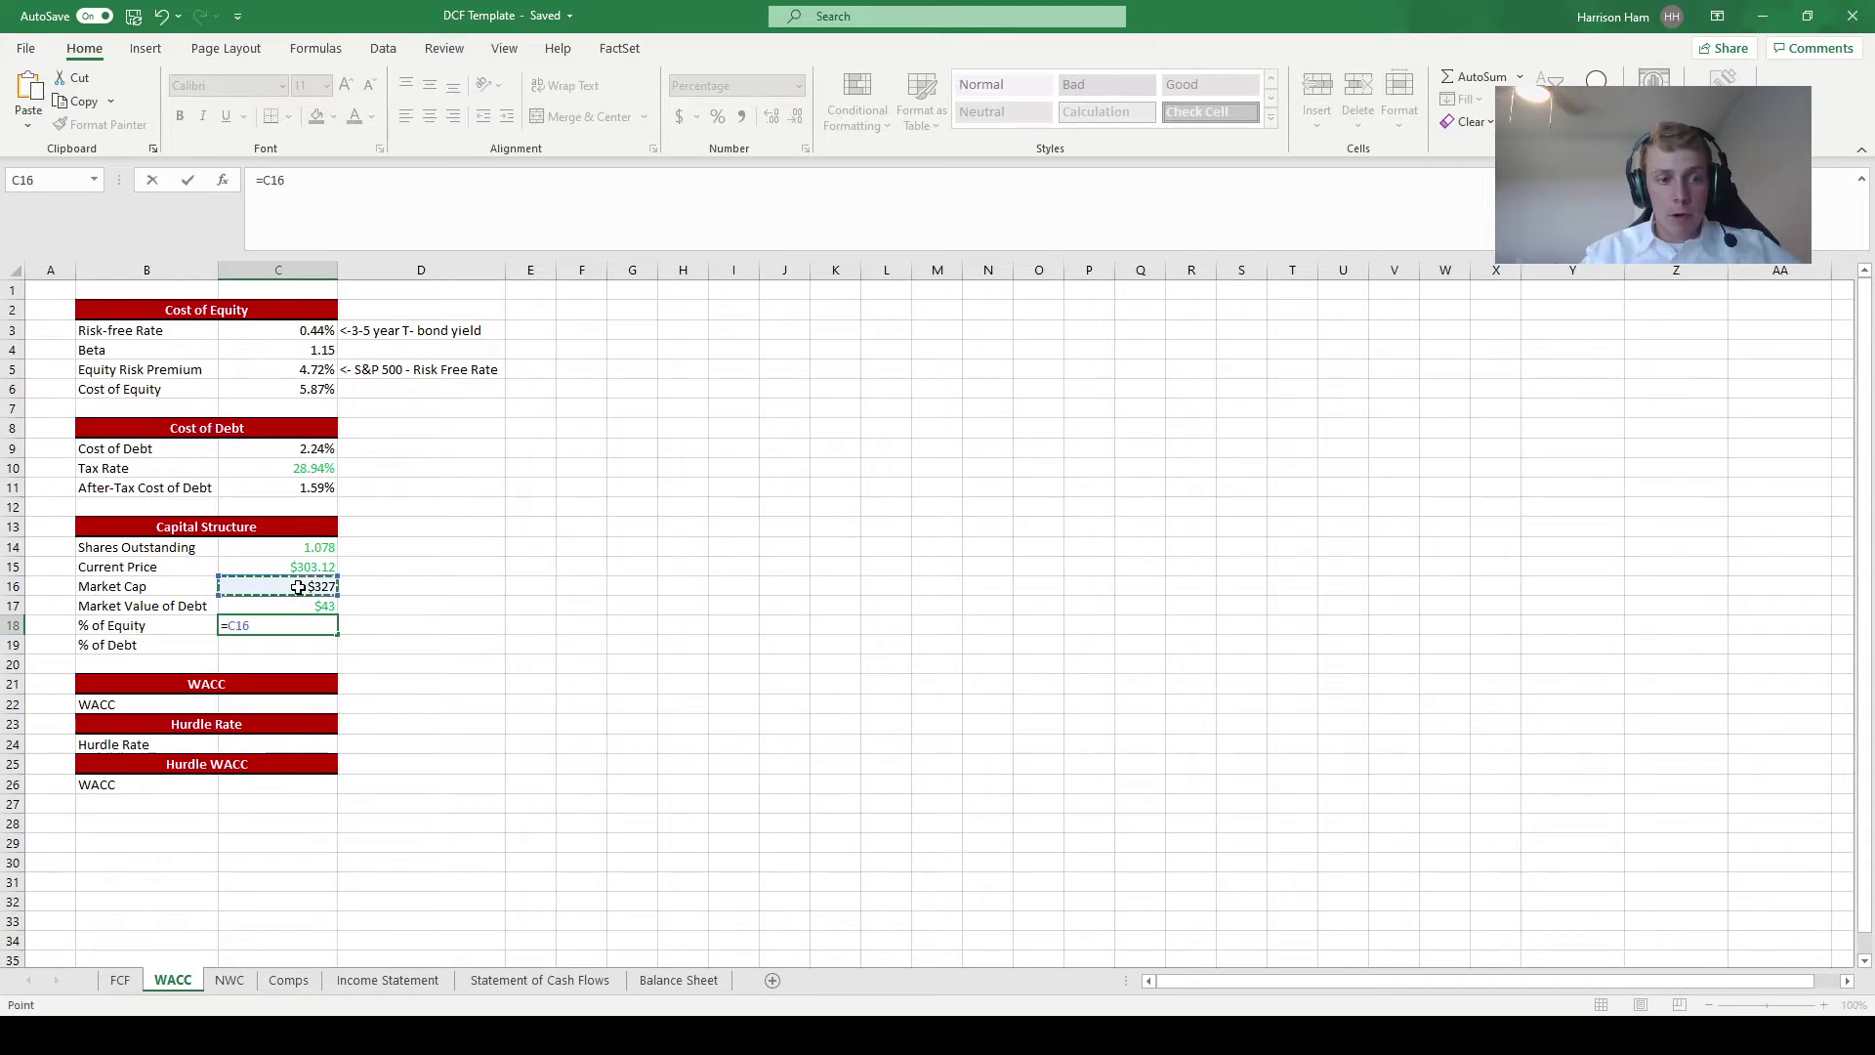
pyautogui.write('/(')
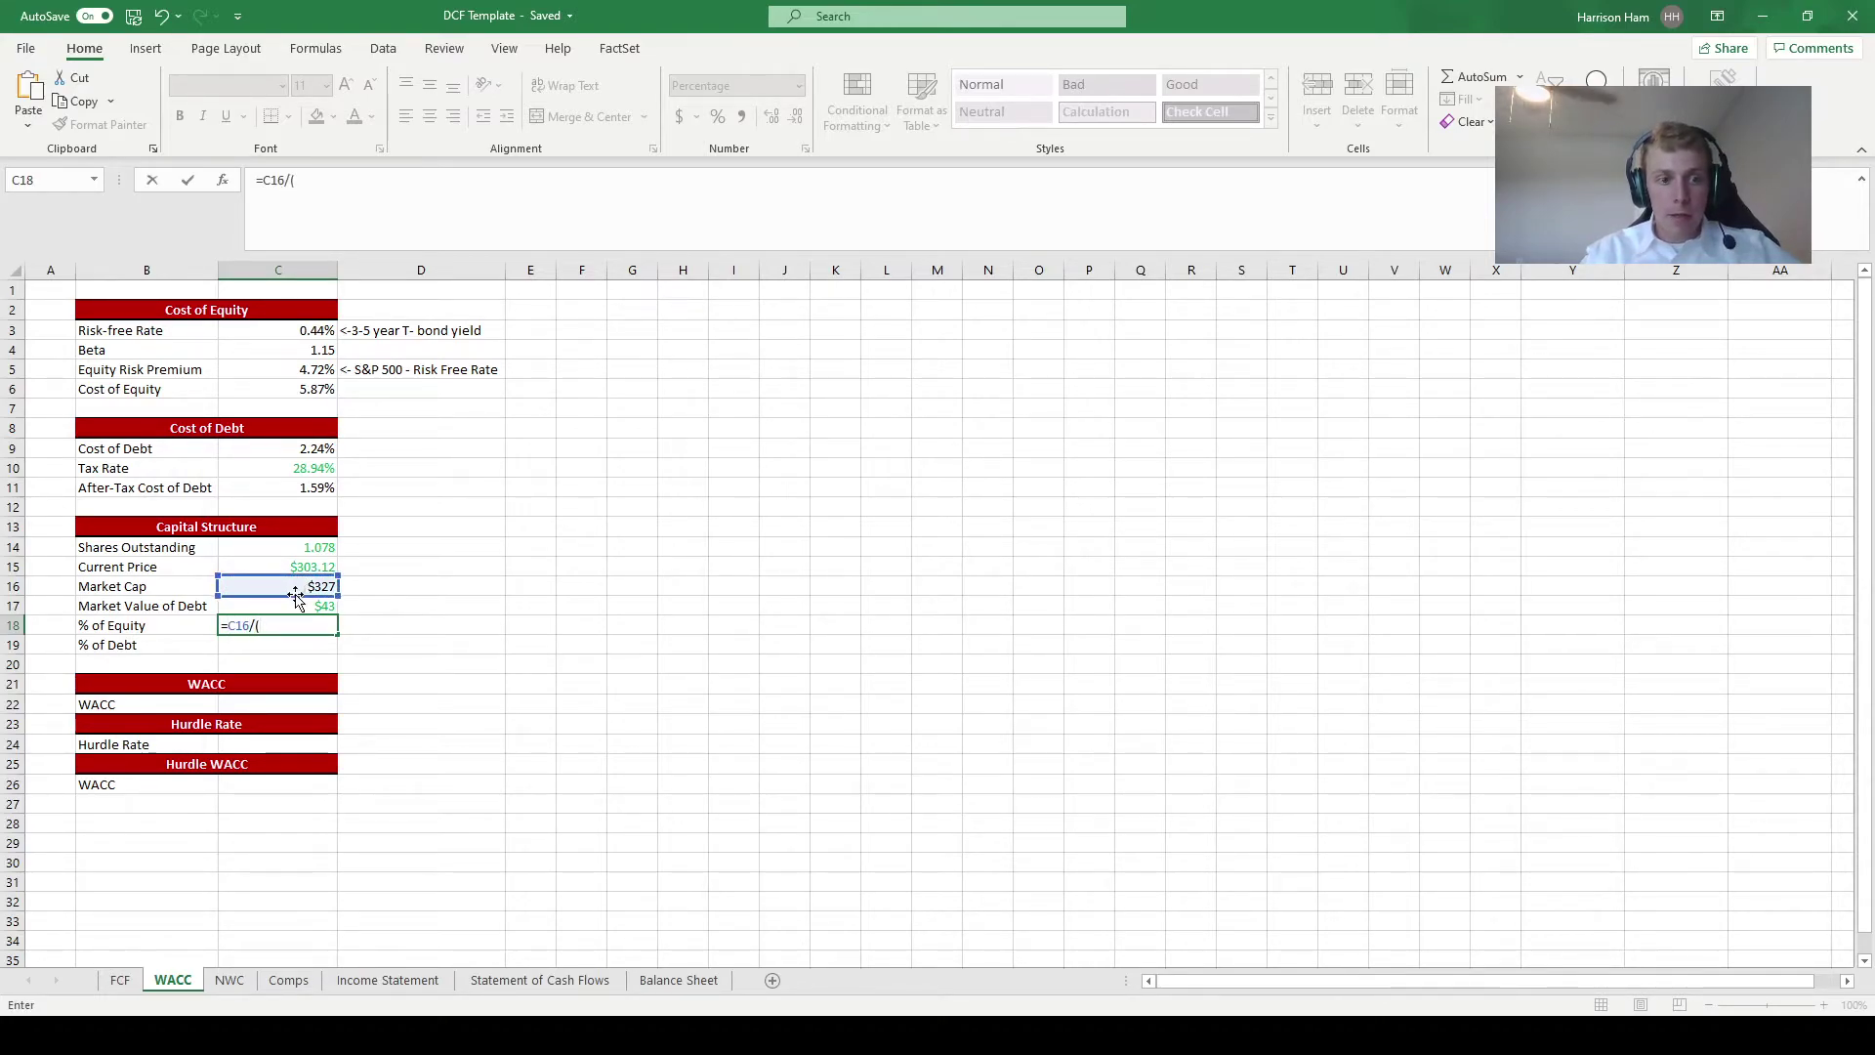
pyautogui.click(295, 590)
pyautogui.write('+')
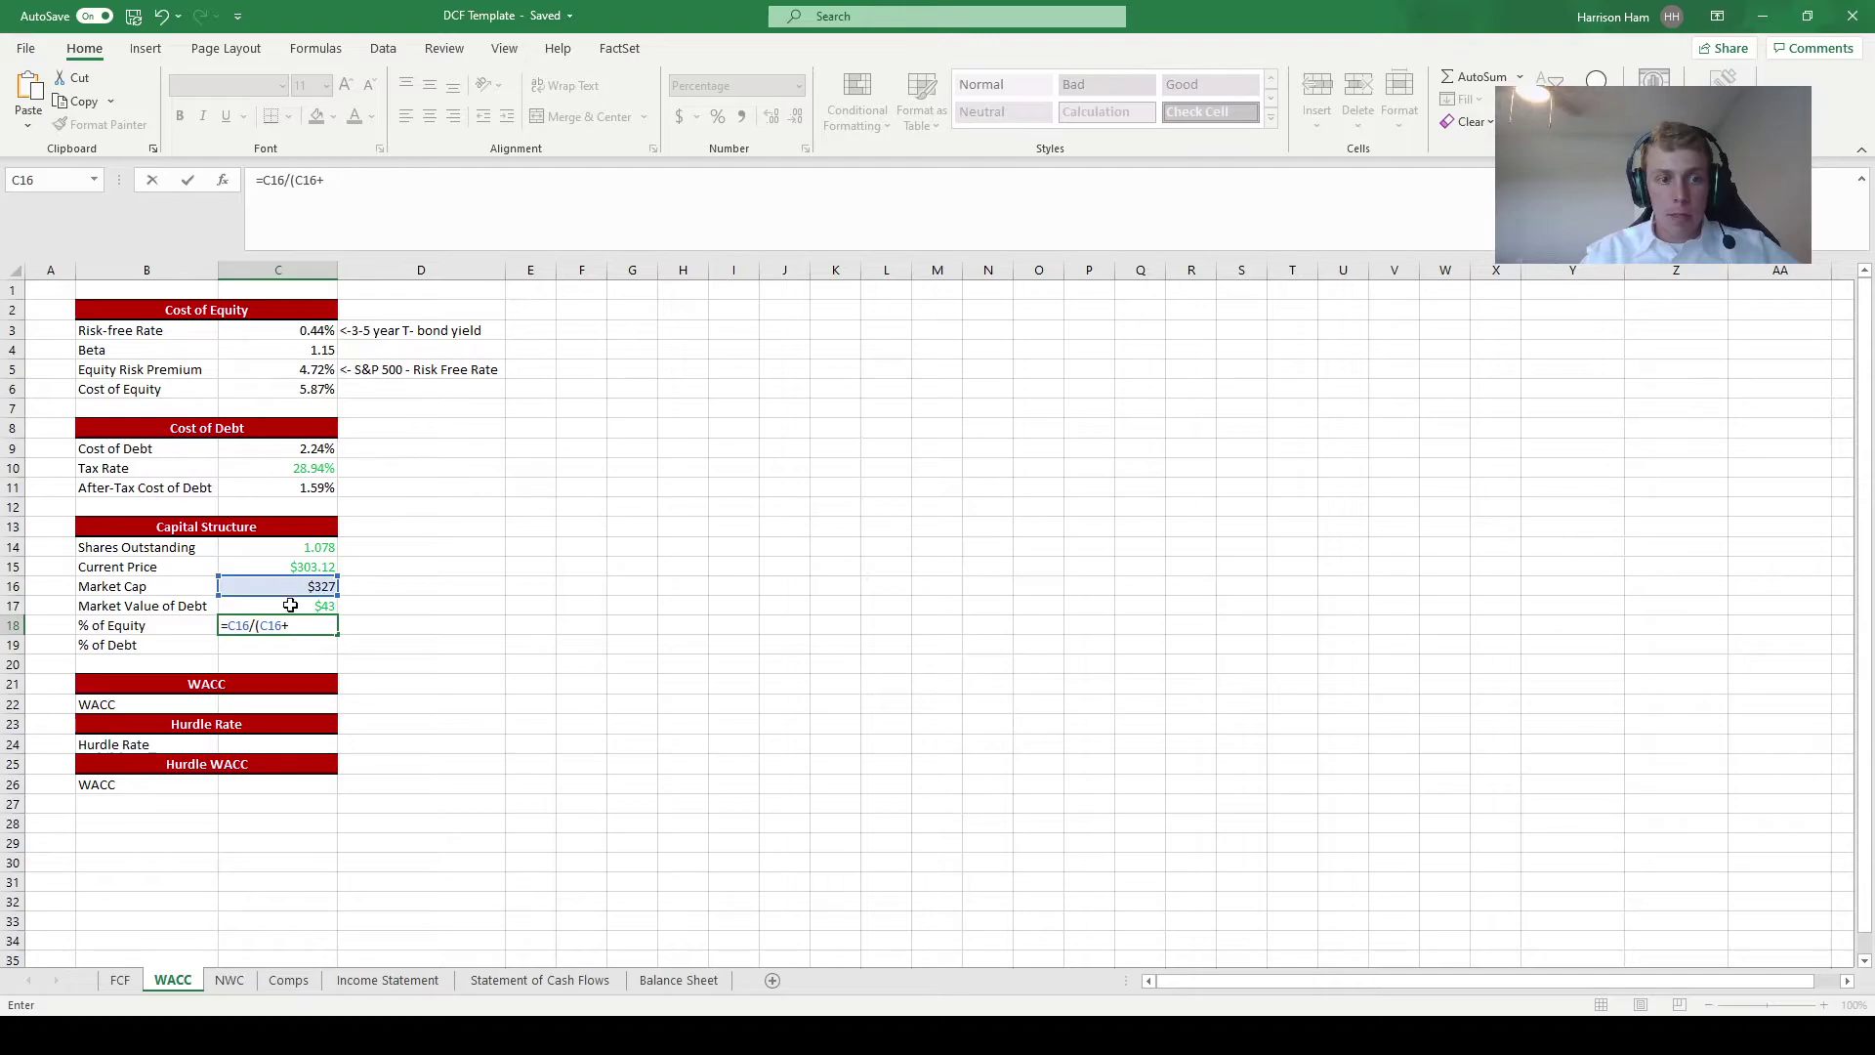
pyautogui.click(290, 605)
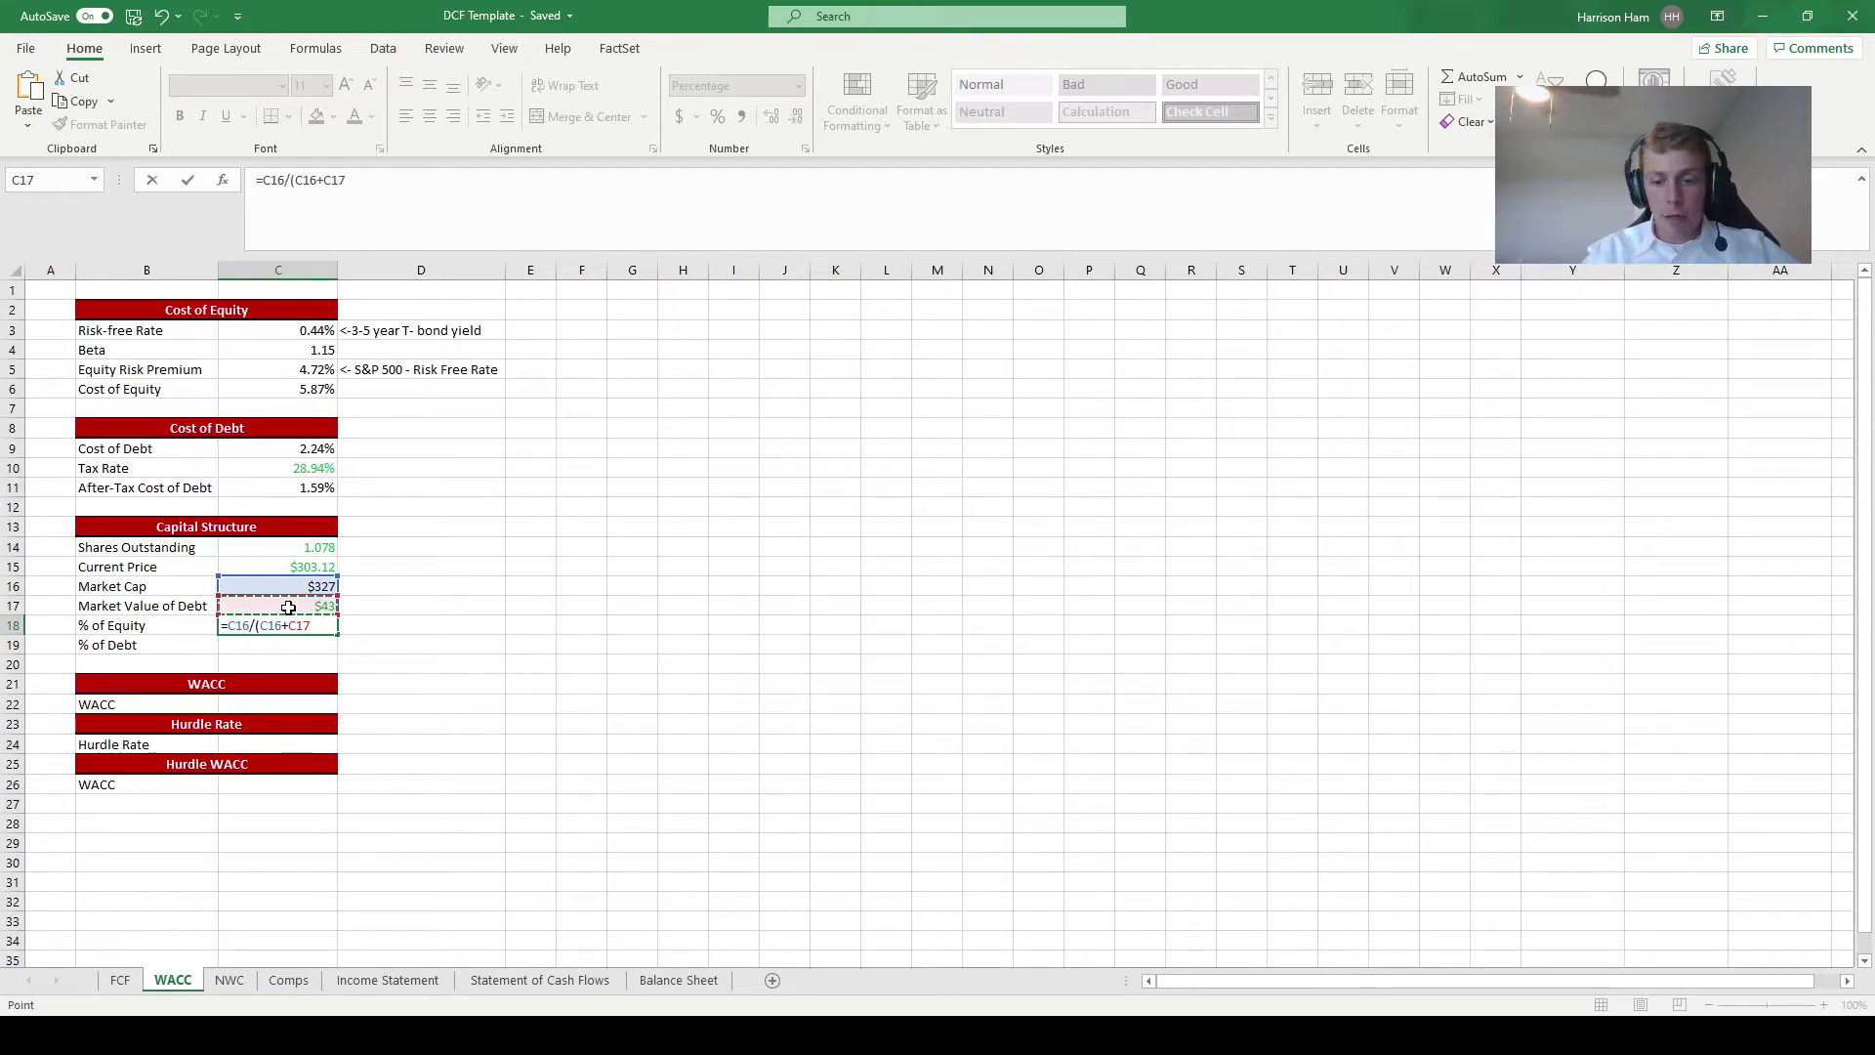
pyautogui.write(')')
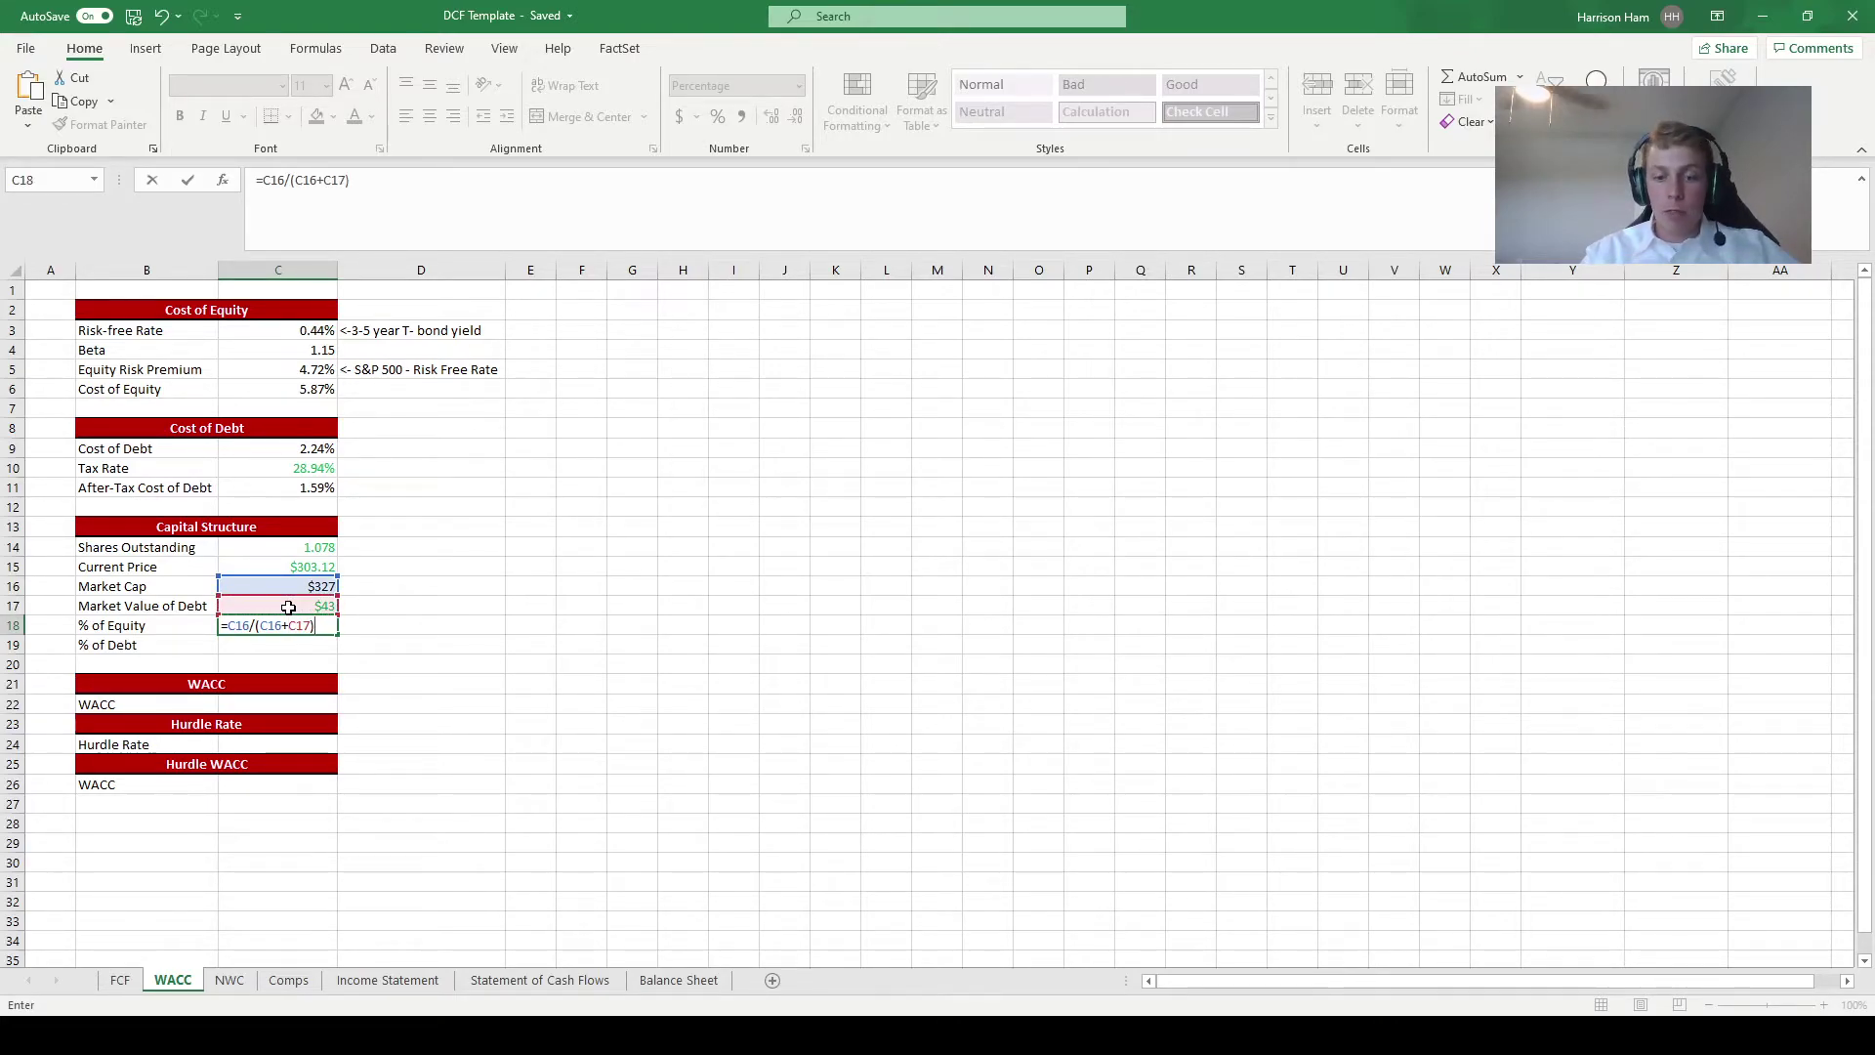
pyautogui.press('Return')
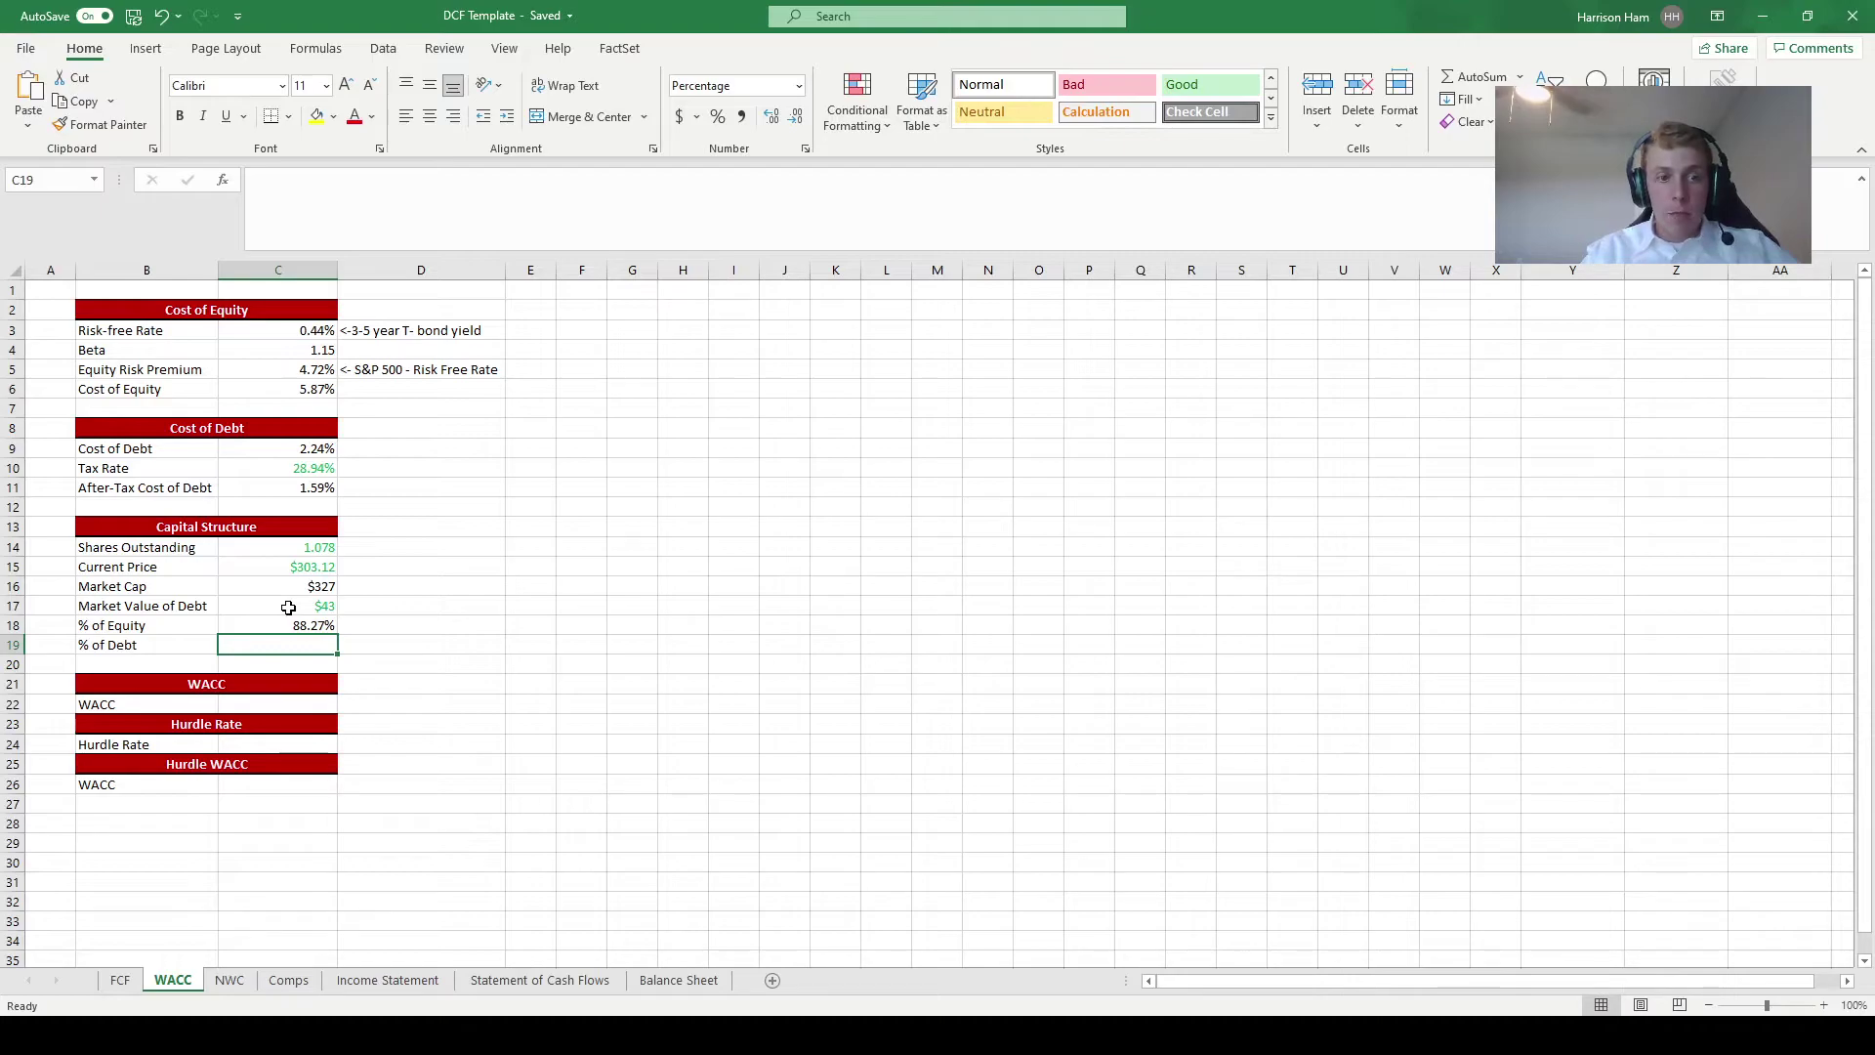
pyautogui.write('=1-')
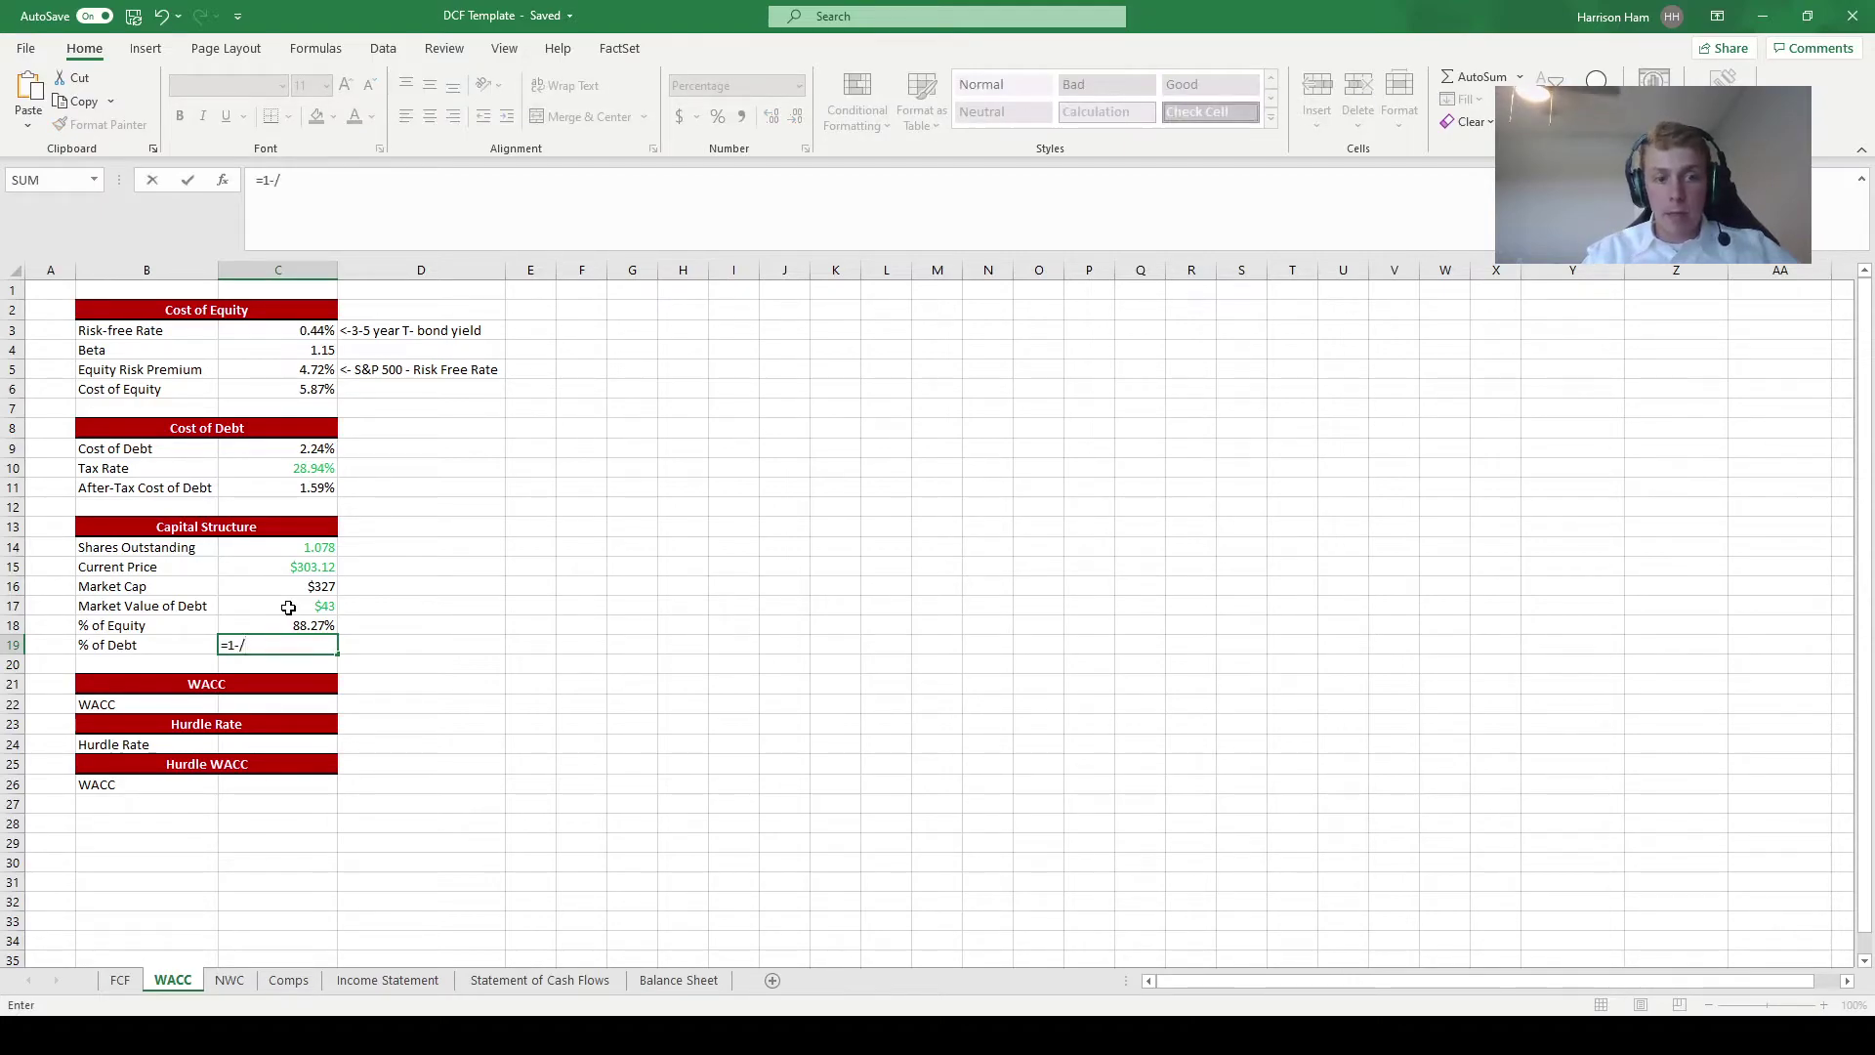
pyautogui.write('/')
pyautogui.press('BackSpace')
pyautogui.press('Up')
pyautogui.press('Return')
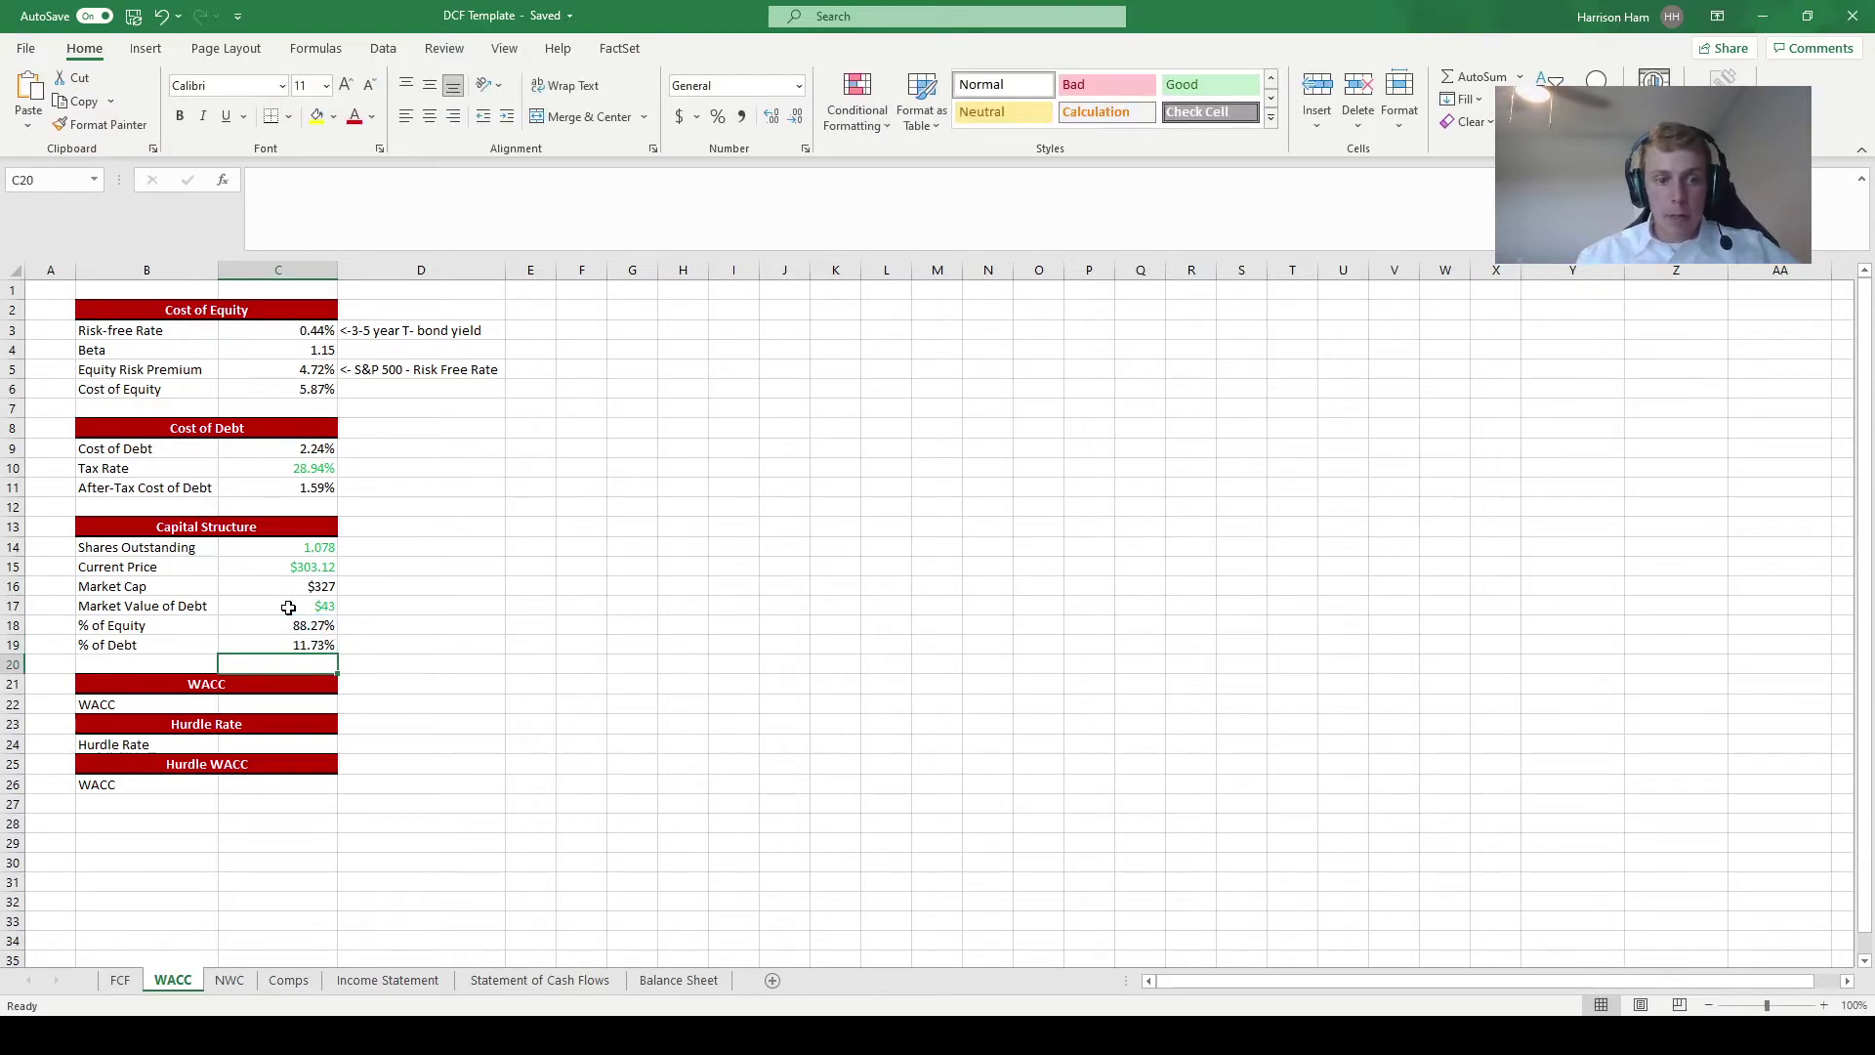
pyautogui.click(275, 699)
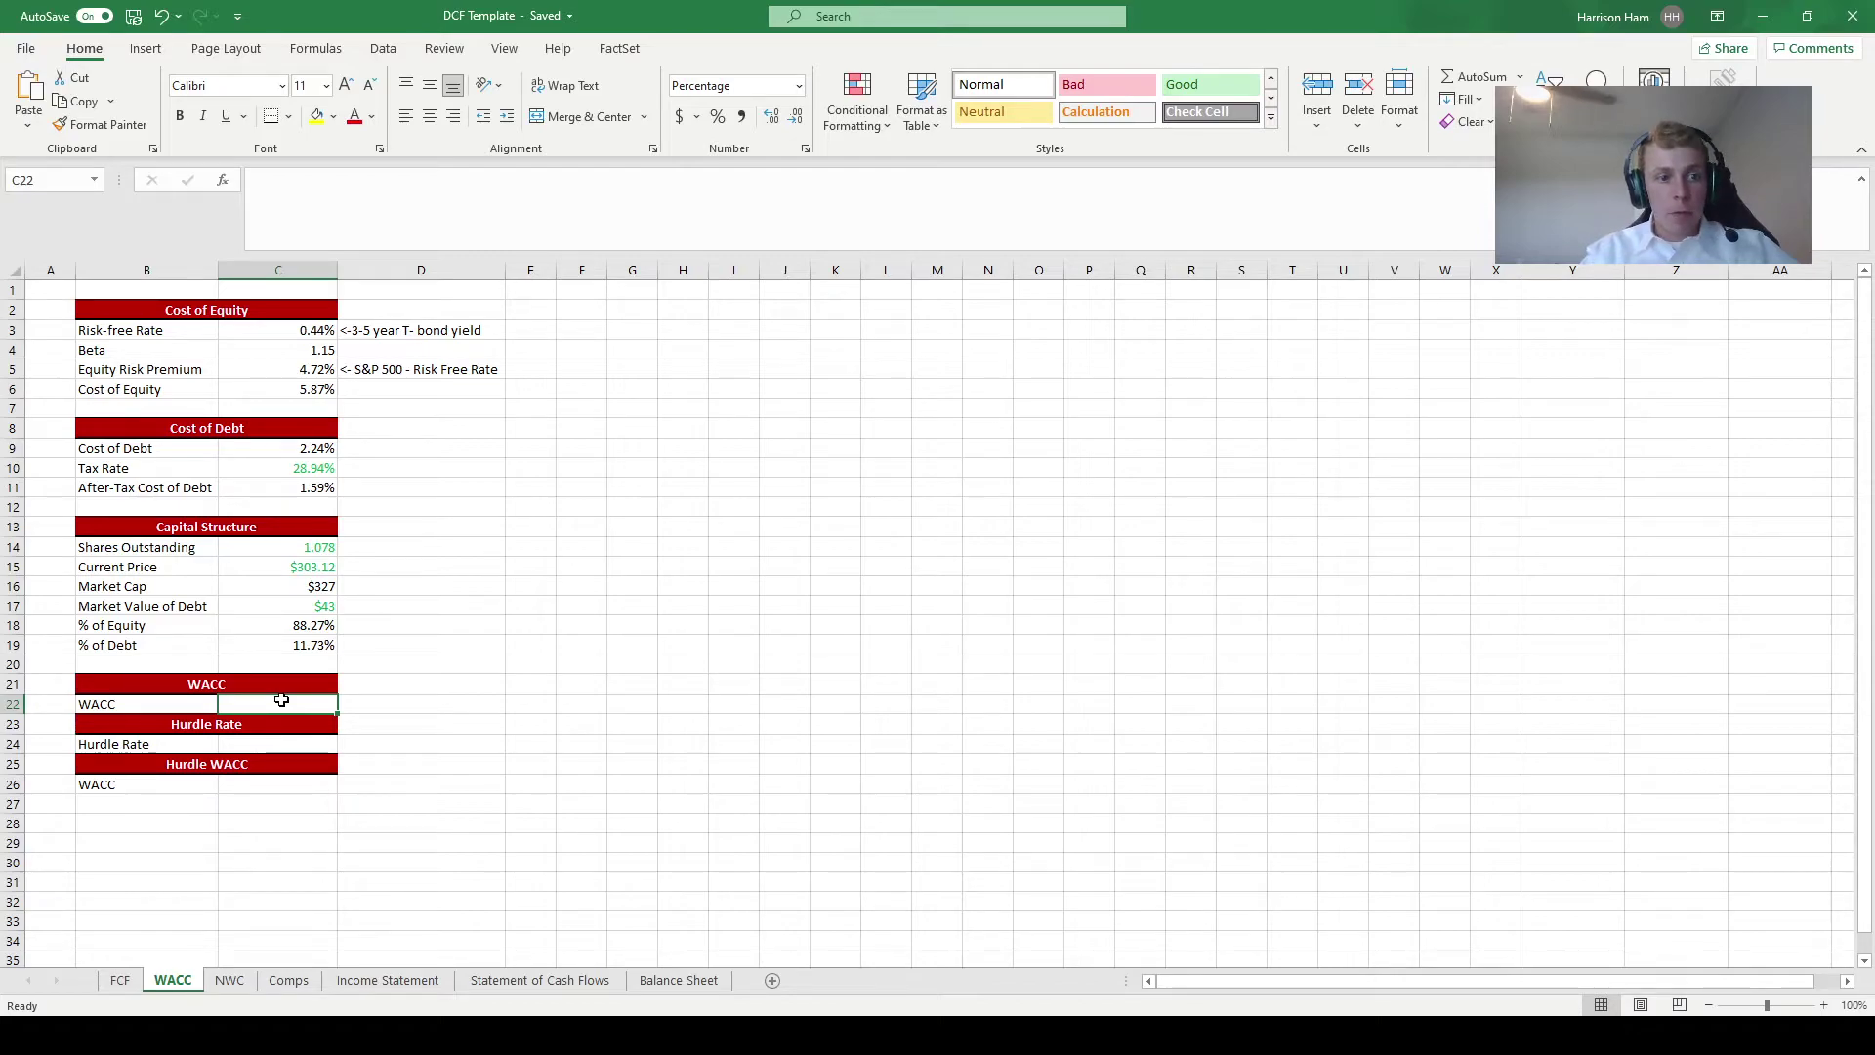
# Enter =C6*C18+C11*C19 in C22 so WACC calculates to 5.37%.
pyautogui.write('=')
pyautogui.click(337, 391)
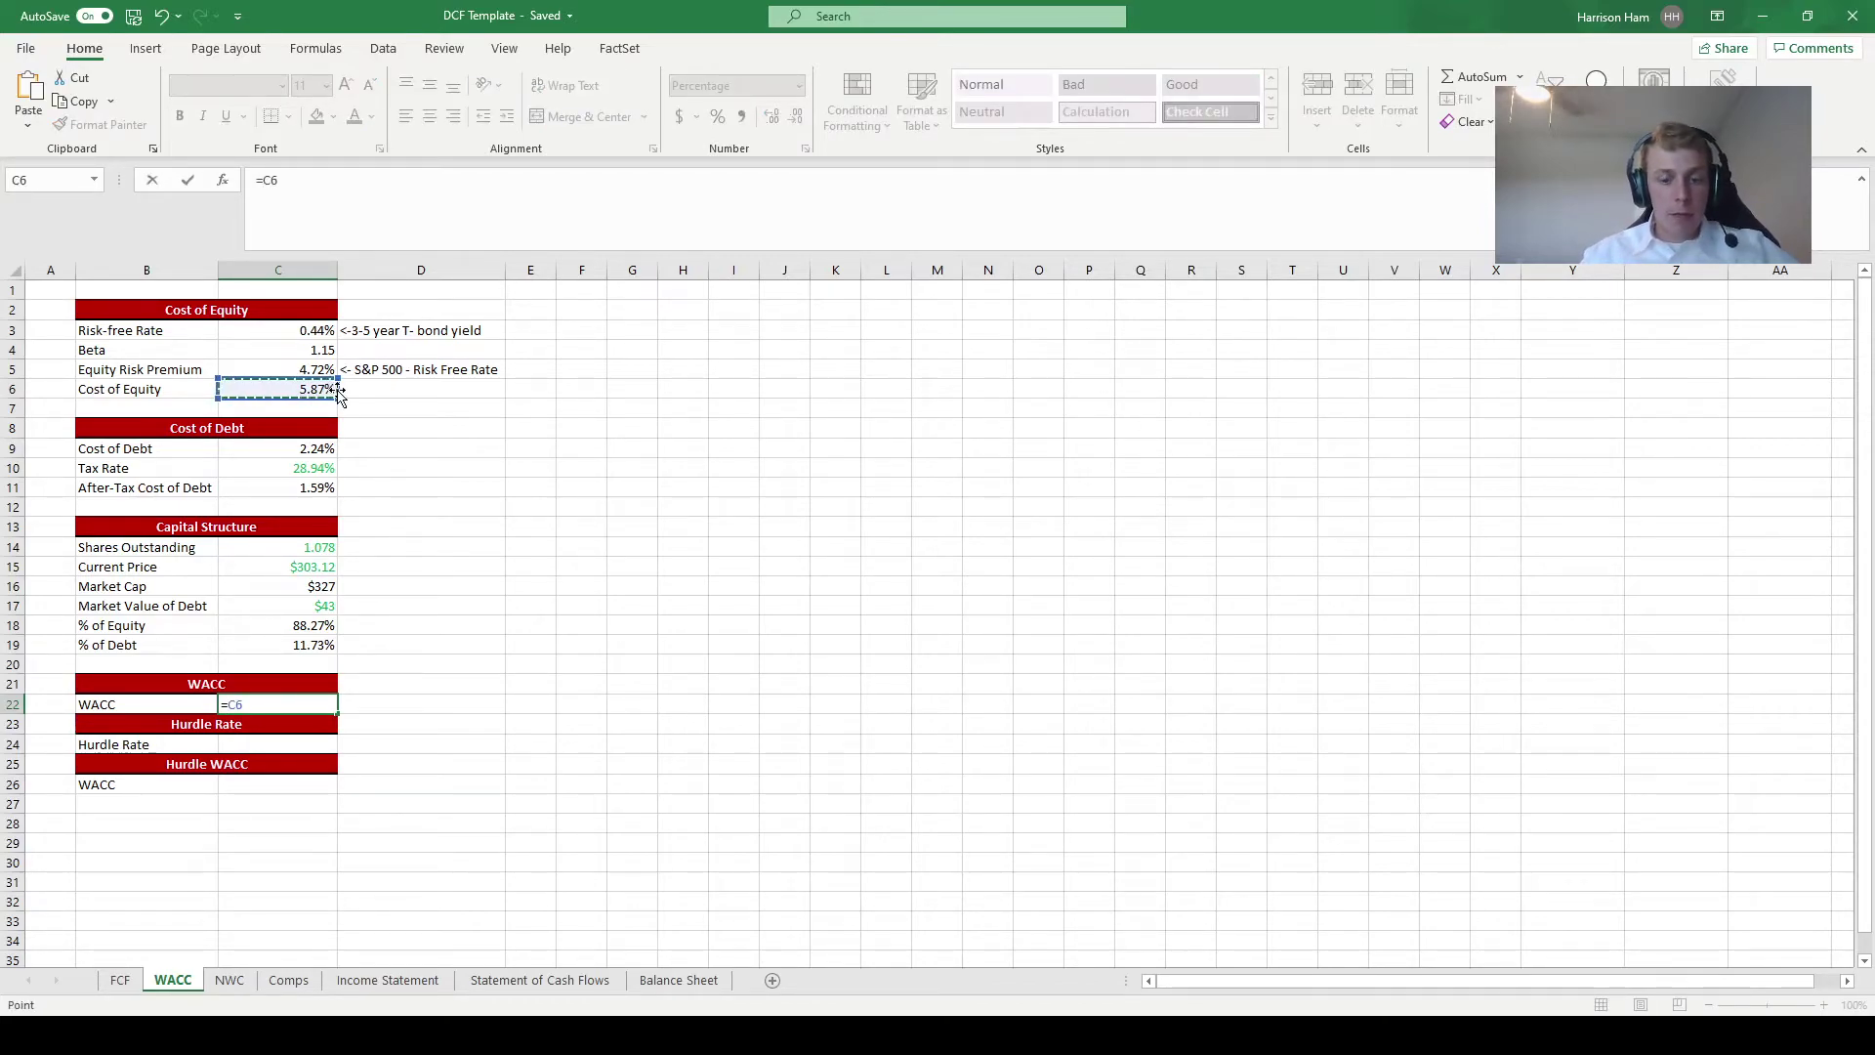
pyautogui.write('*')
pyautogui.click(314, 628)
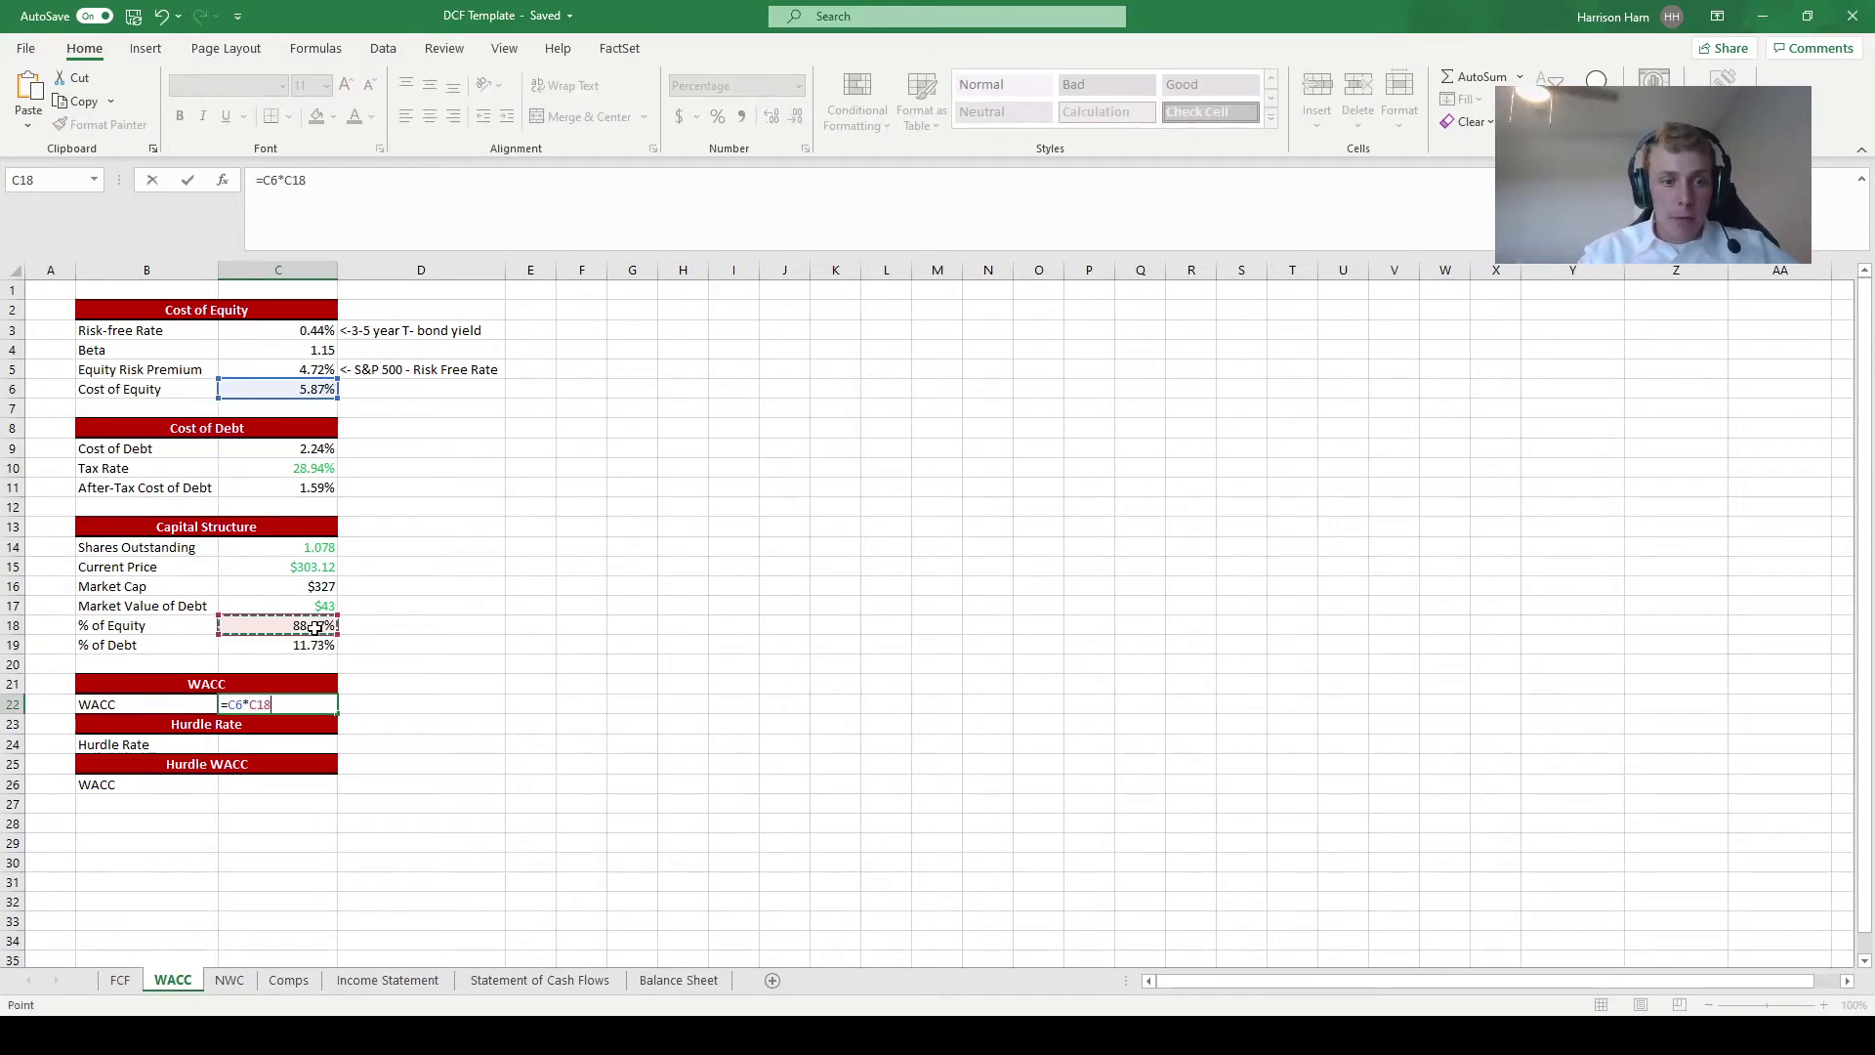
pyautogui.write('+')
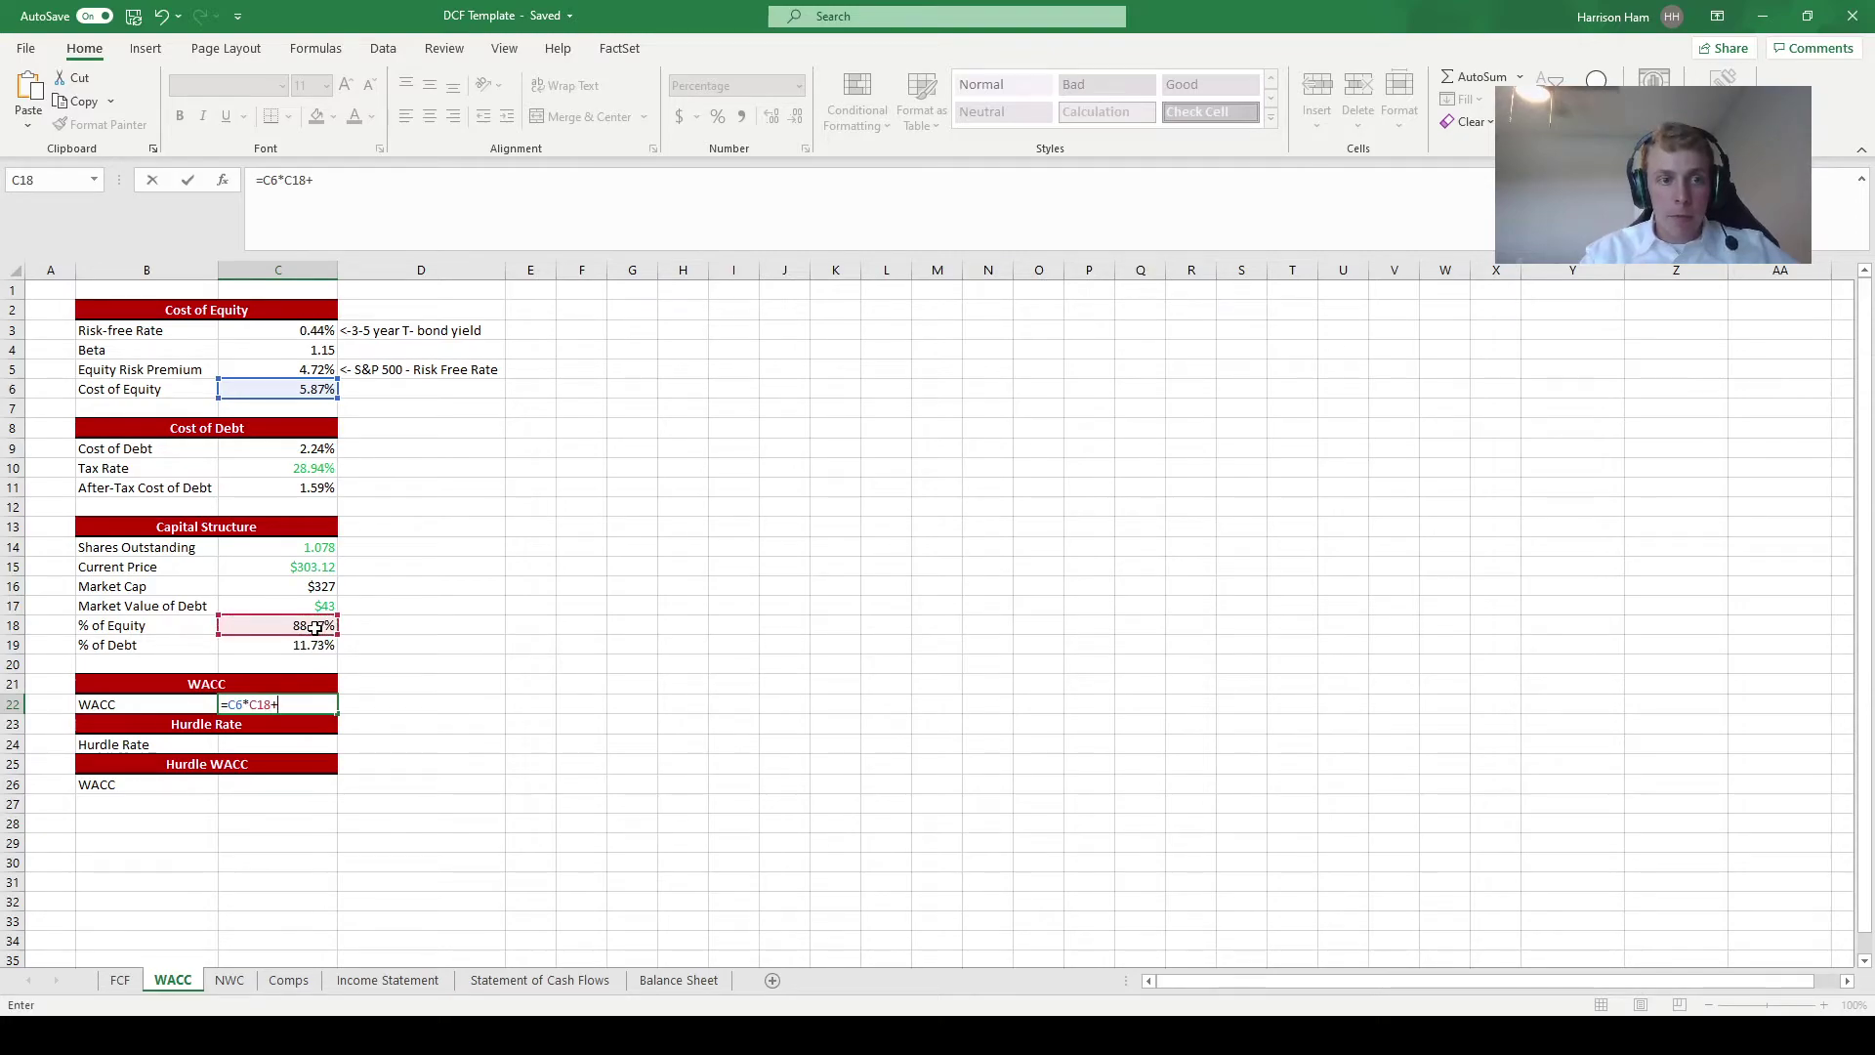
pyautogui.click(317, 494)
pyautogui.write('*')
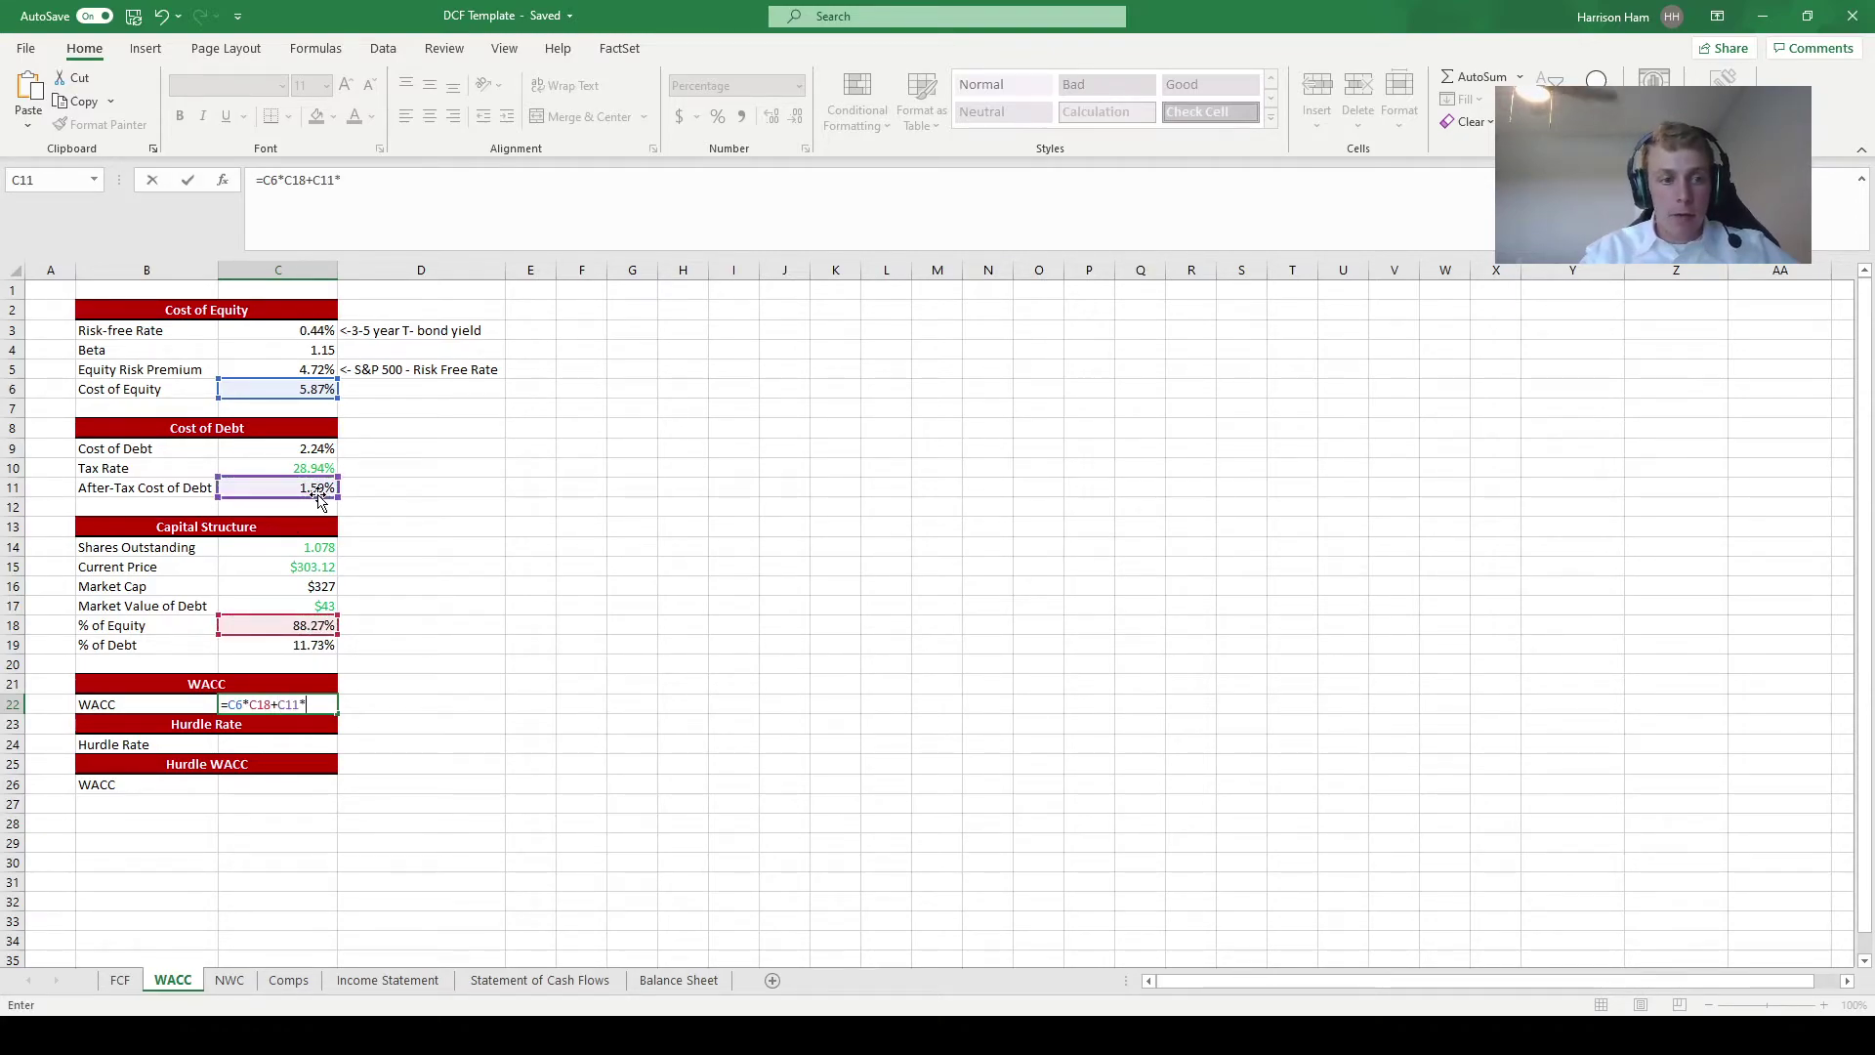
pyautogui.click(308, 647)
pyautogui.press('Return')
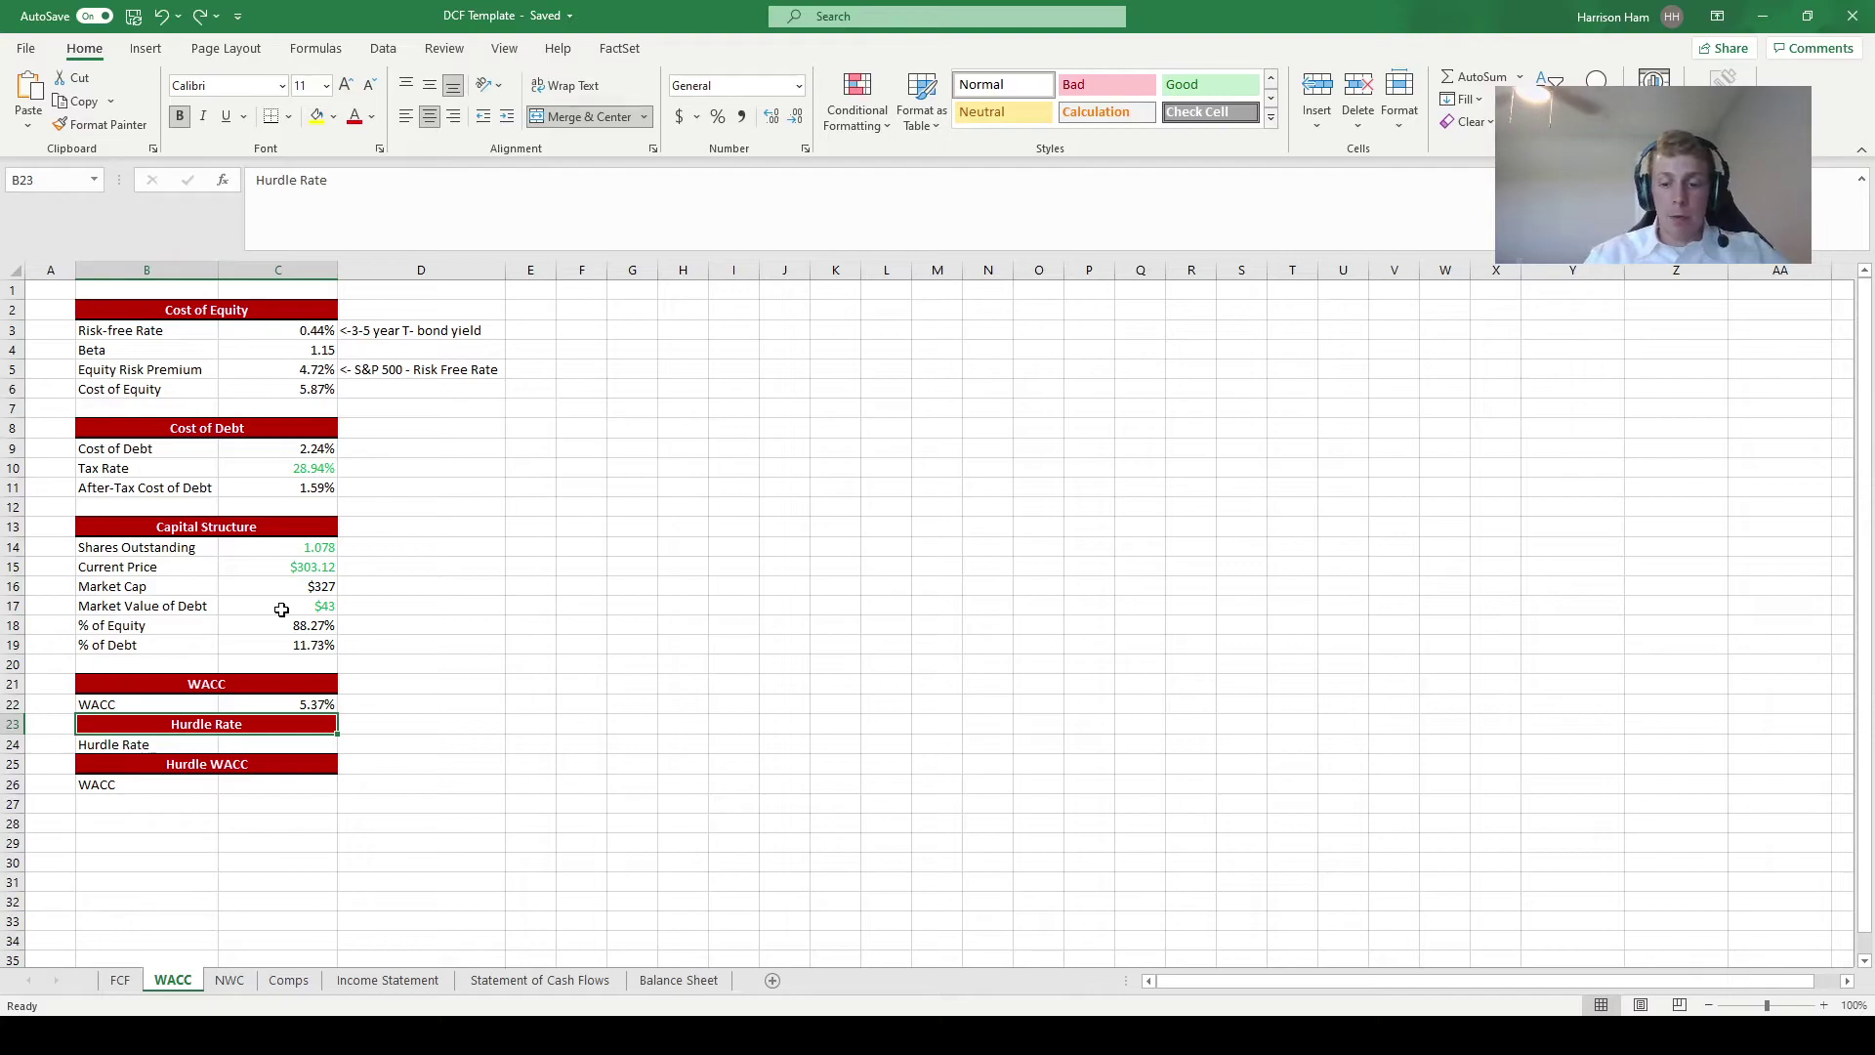
# Type 10 into C24 so the Hurdle Rate reads 10.00%.
pyautogui.press('Down')
pyautogui.press('Right')
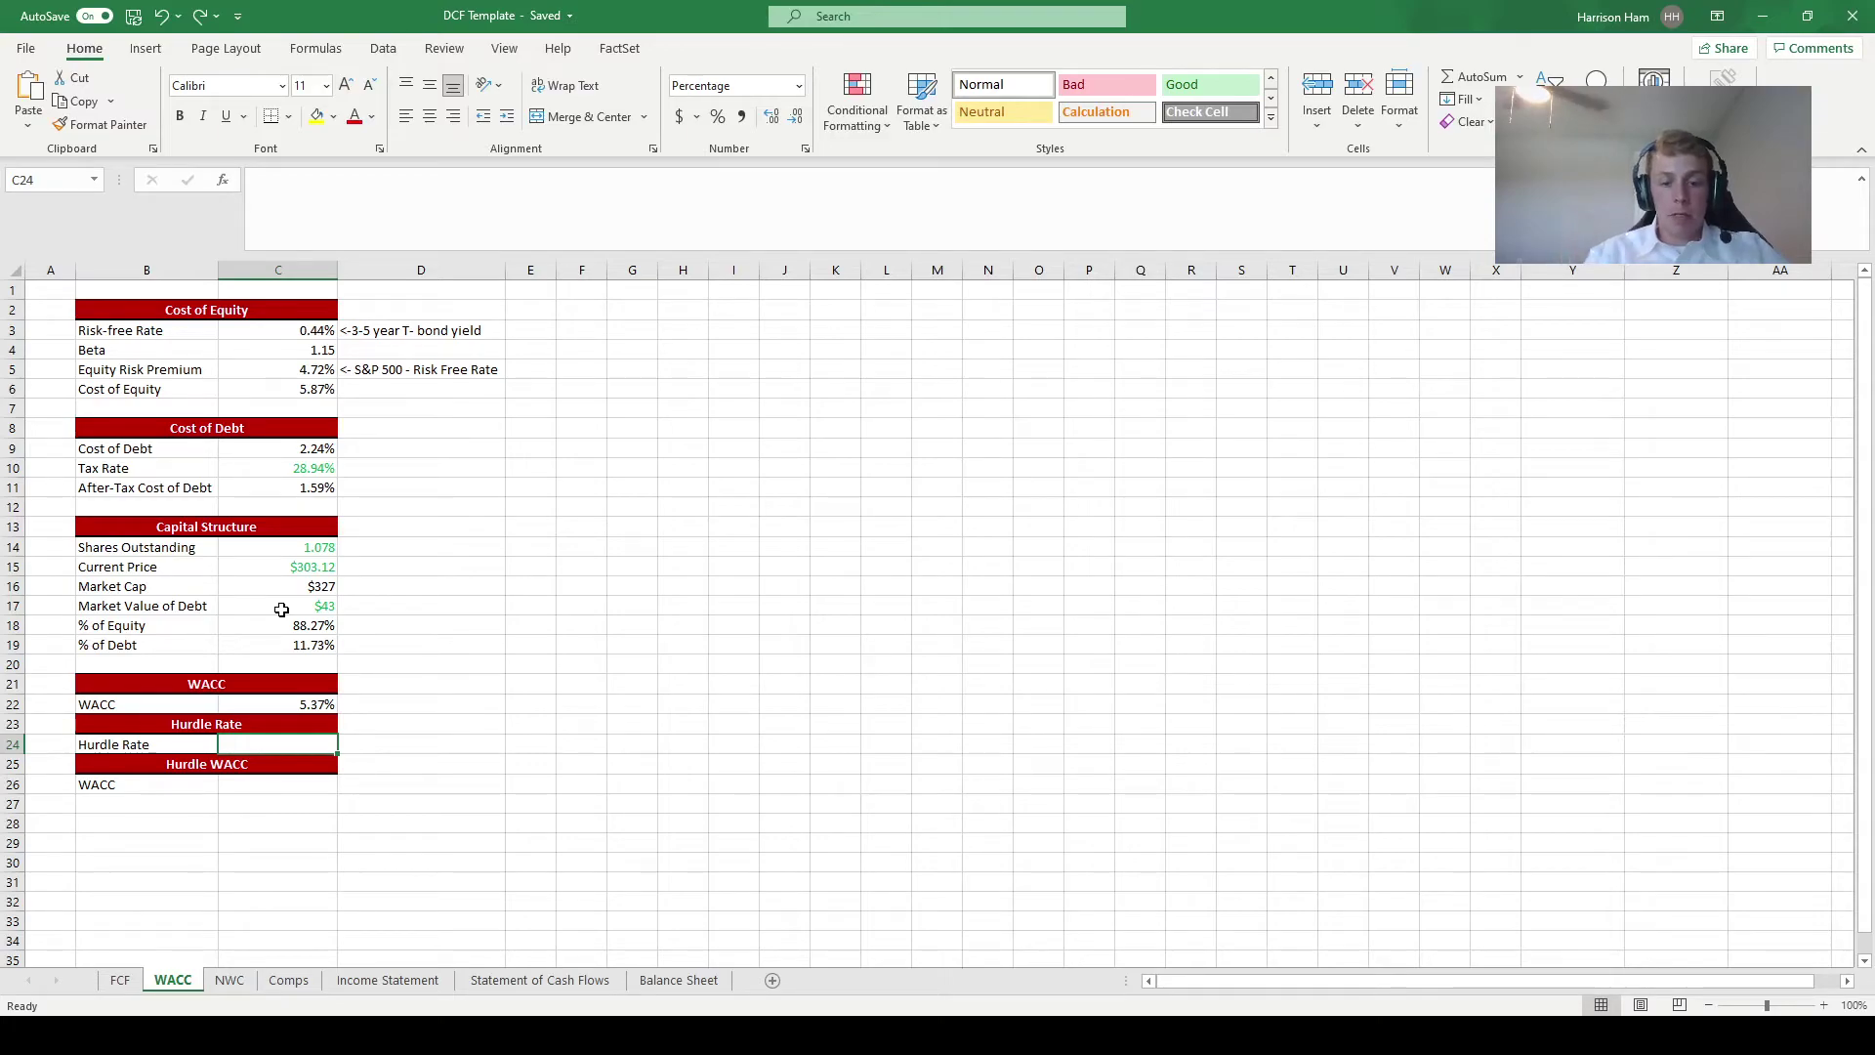
pyautogui.write('10')
pyautogui.press('Return')
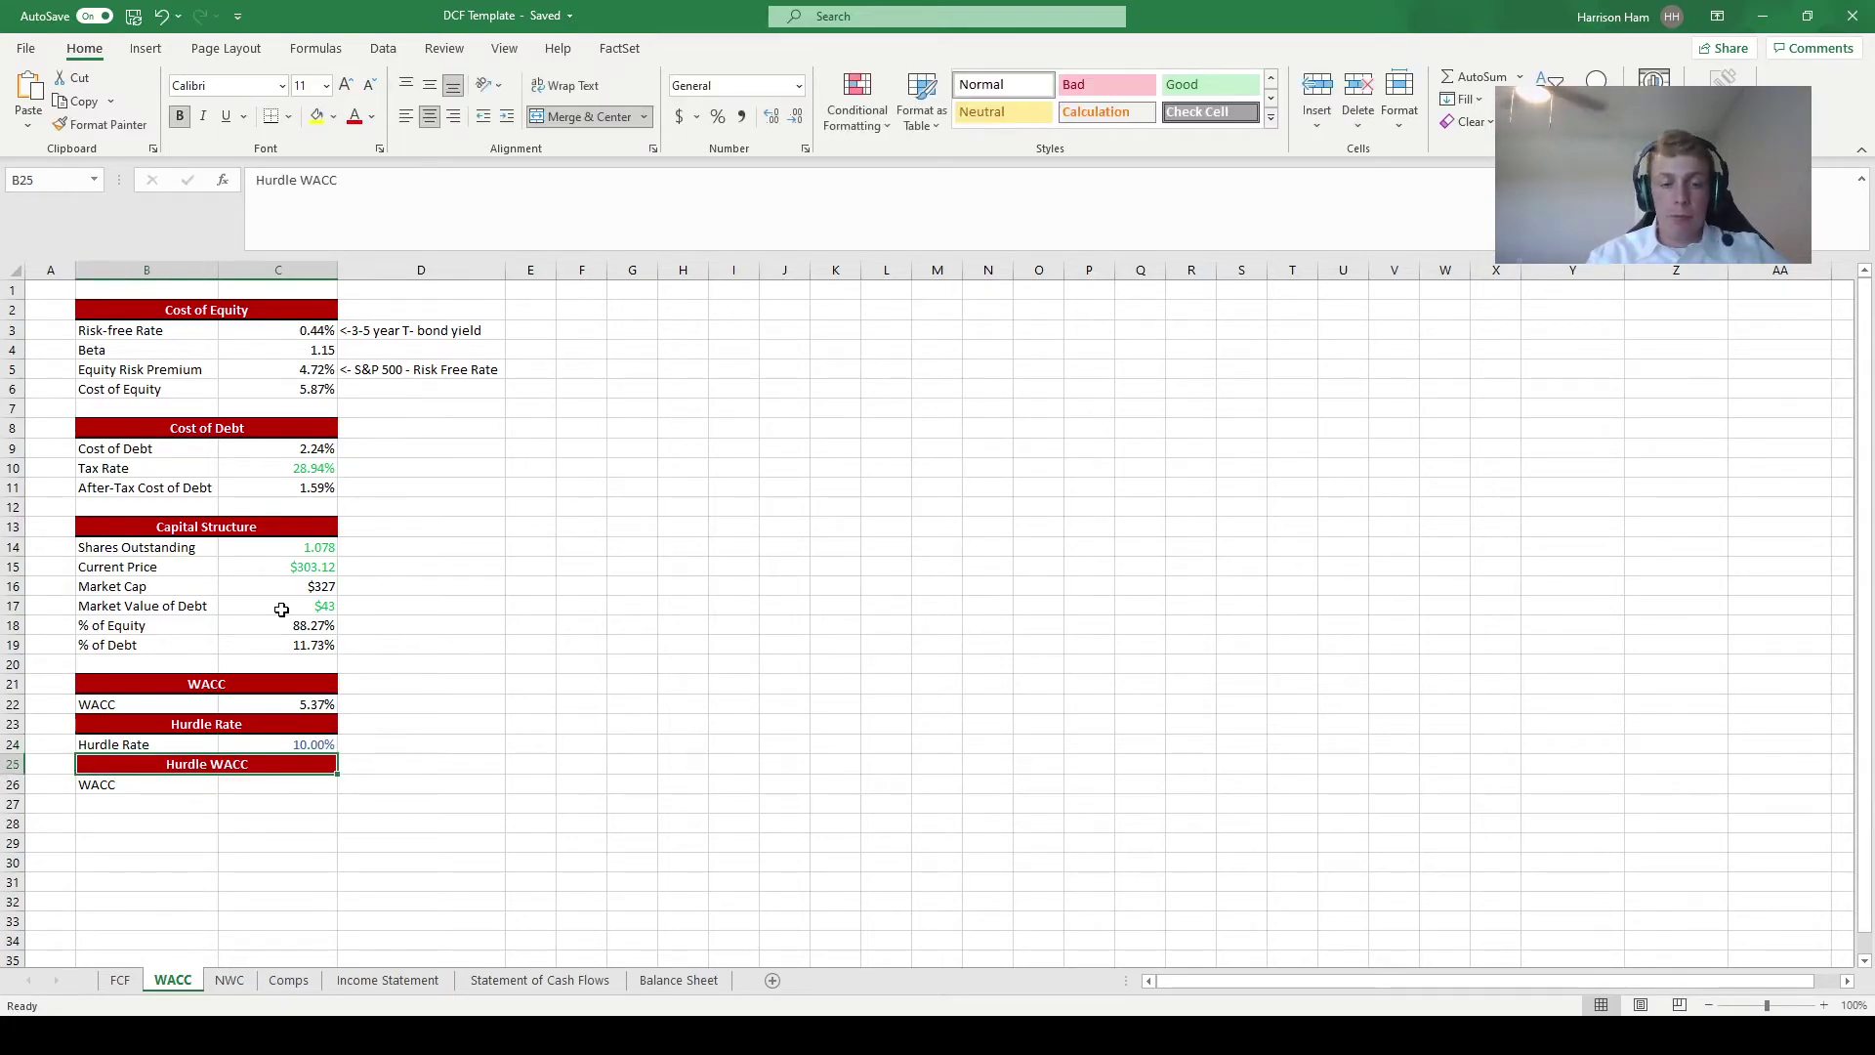
pyautogui.press('Up')
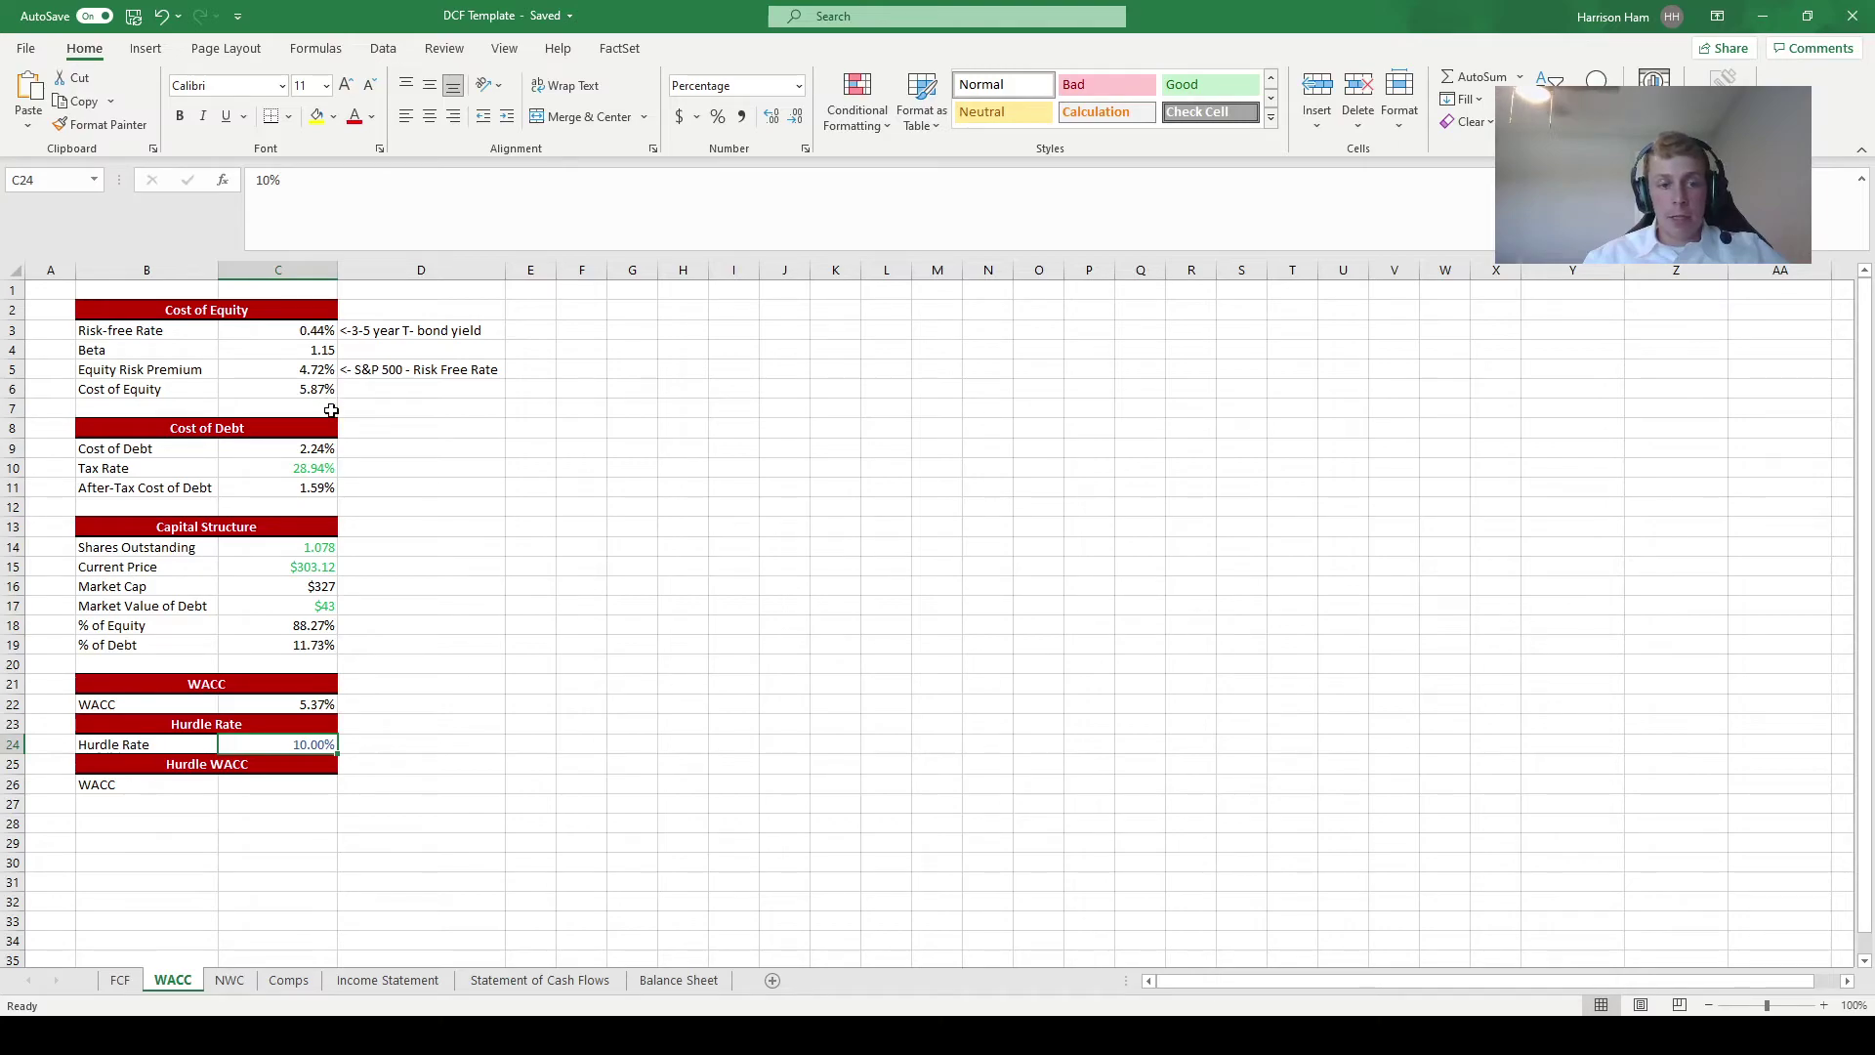
pyautogui.click(299, 782)
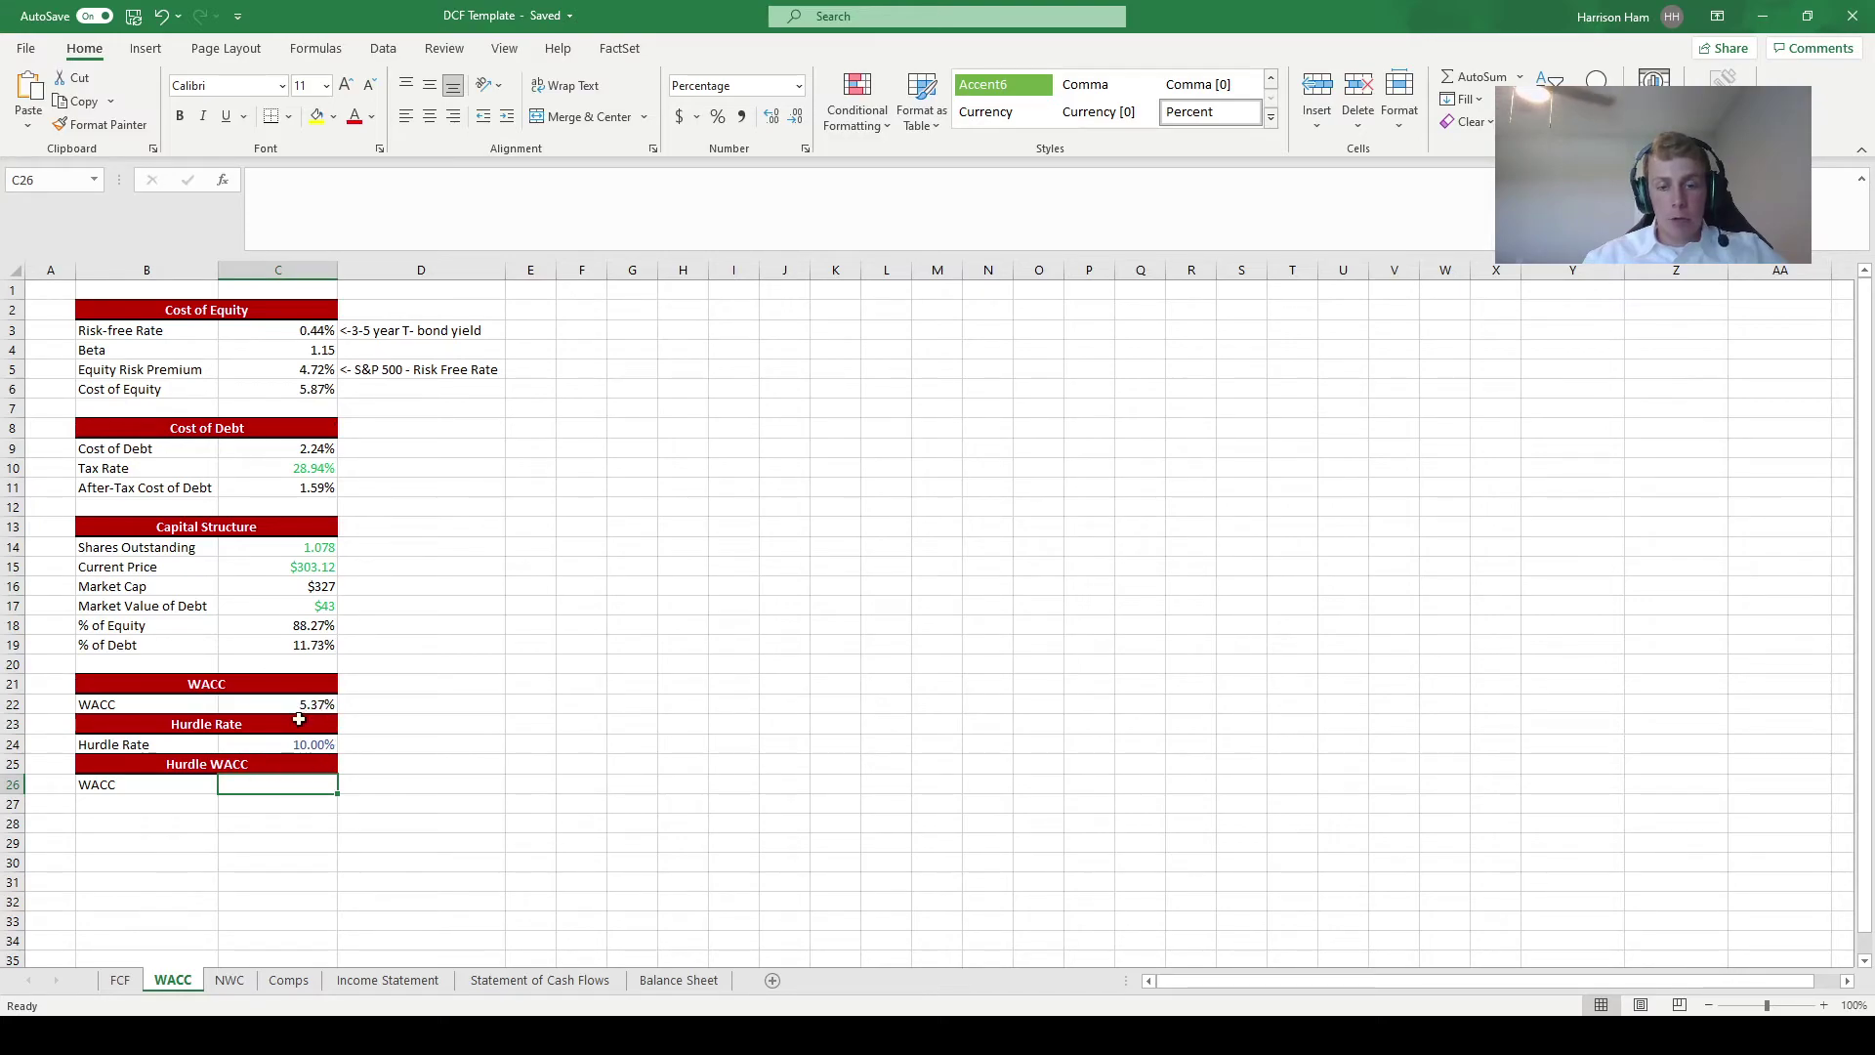
# Enter =C24*C18+C19*C11 in C26 so the hurdle WACC calculates to 9.01%.
pyautogui.write('=')
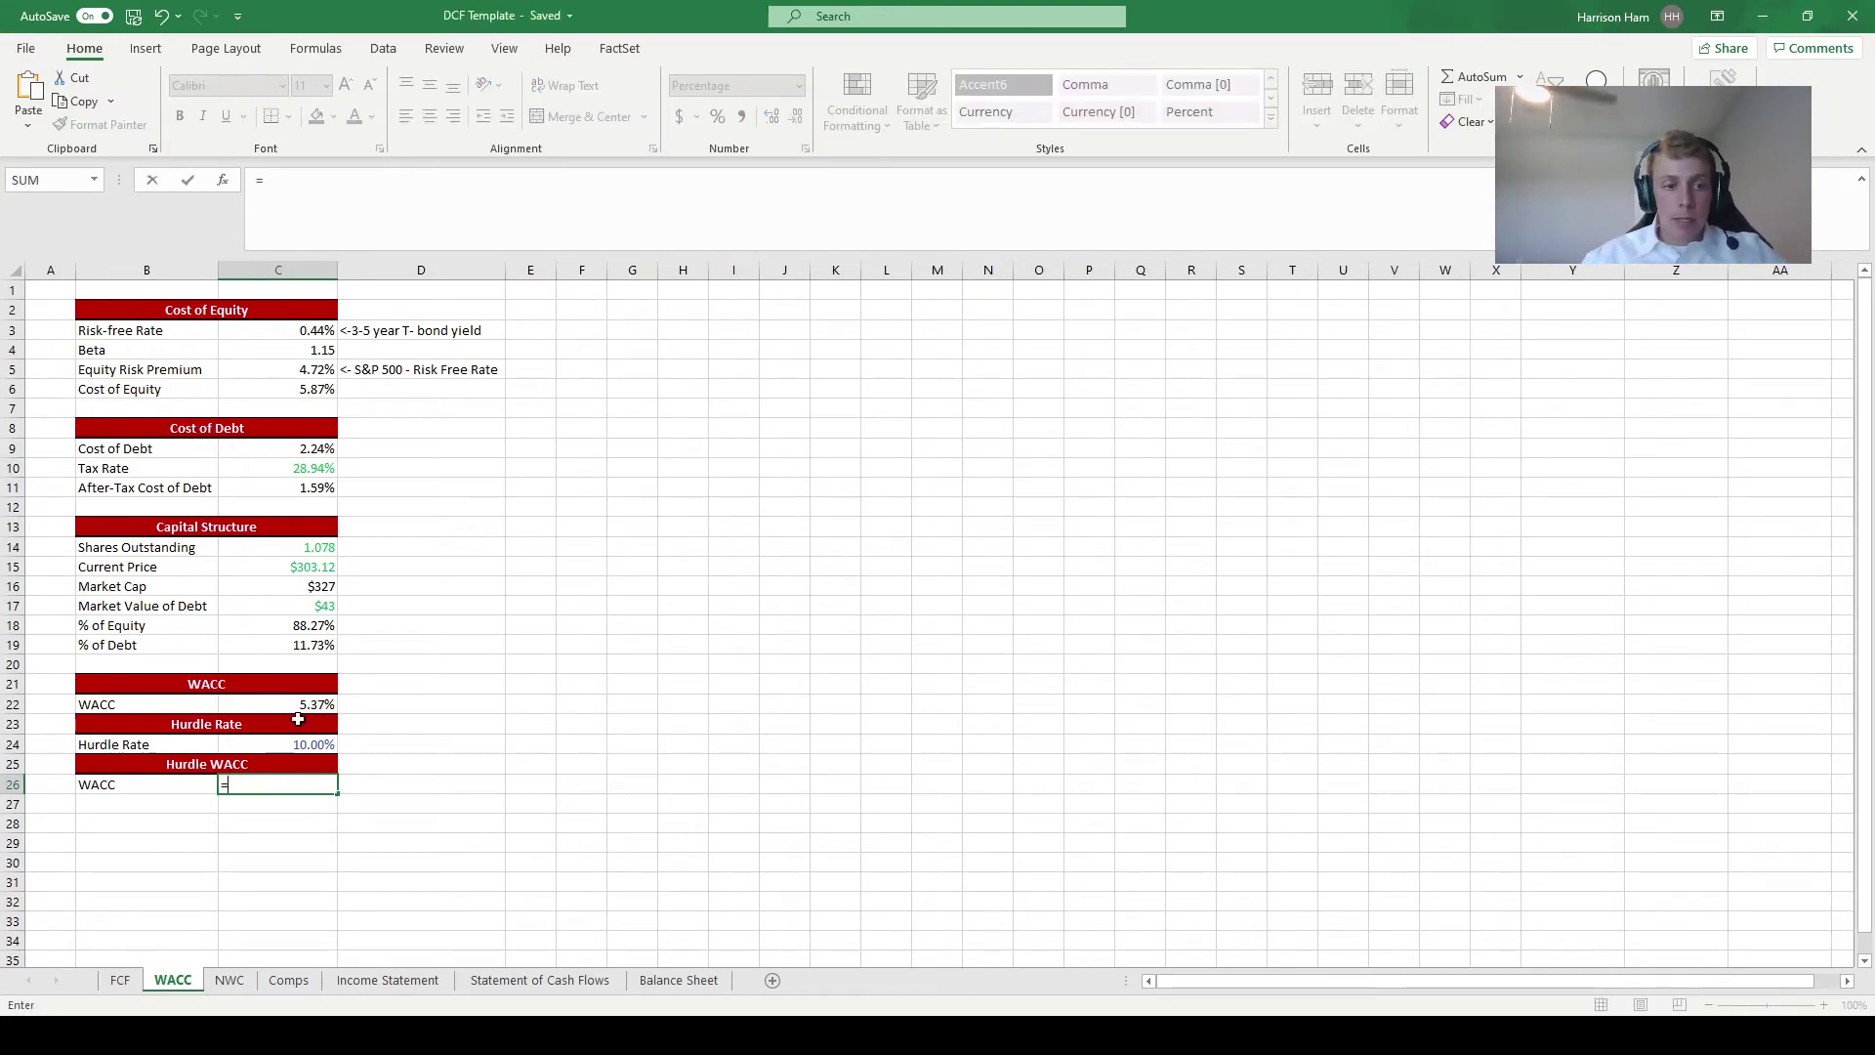
pyautogui.click(315, 746)
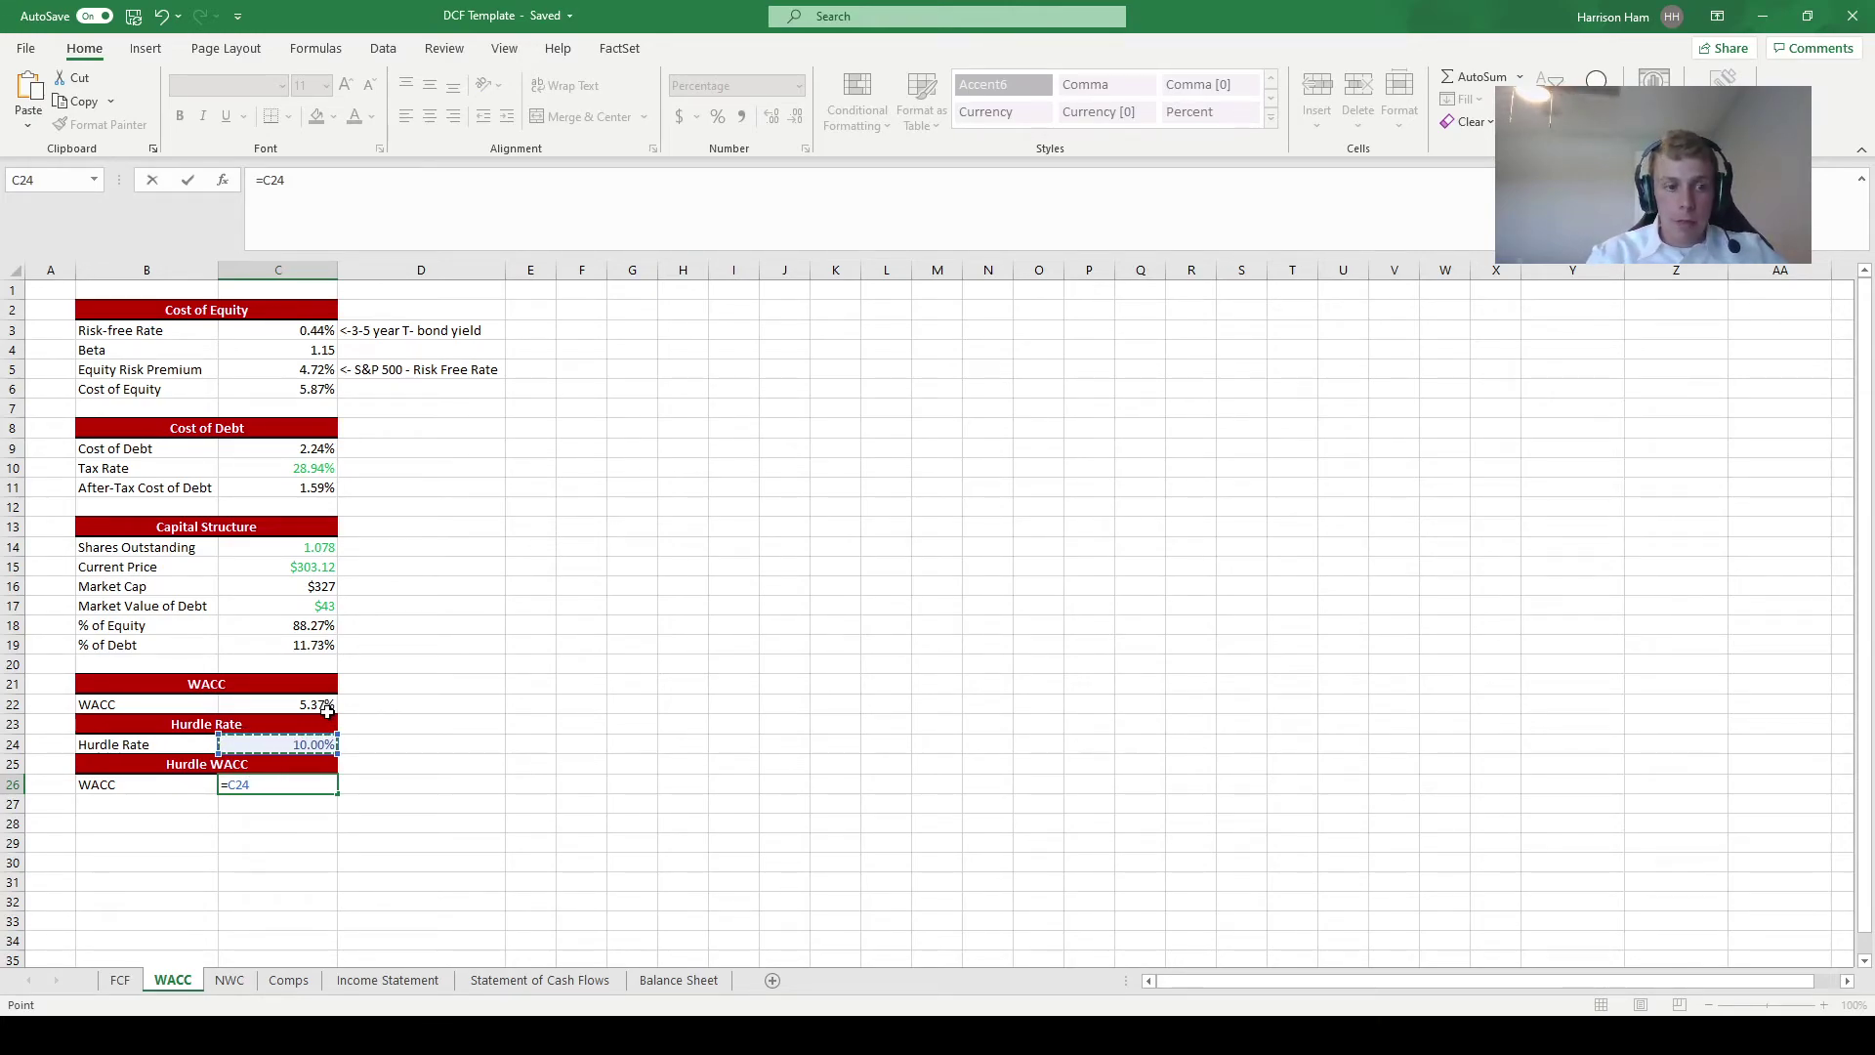
pyautogui.write('*')
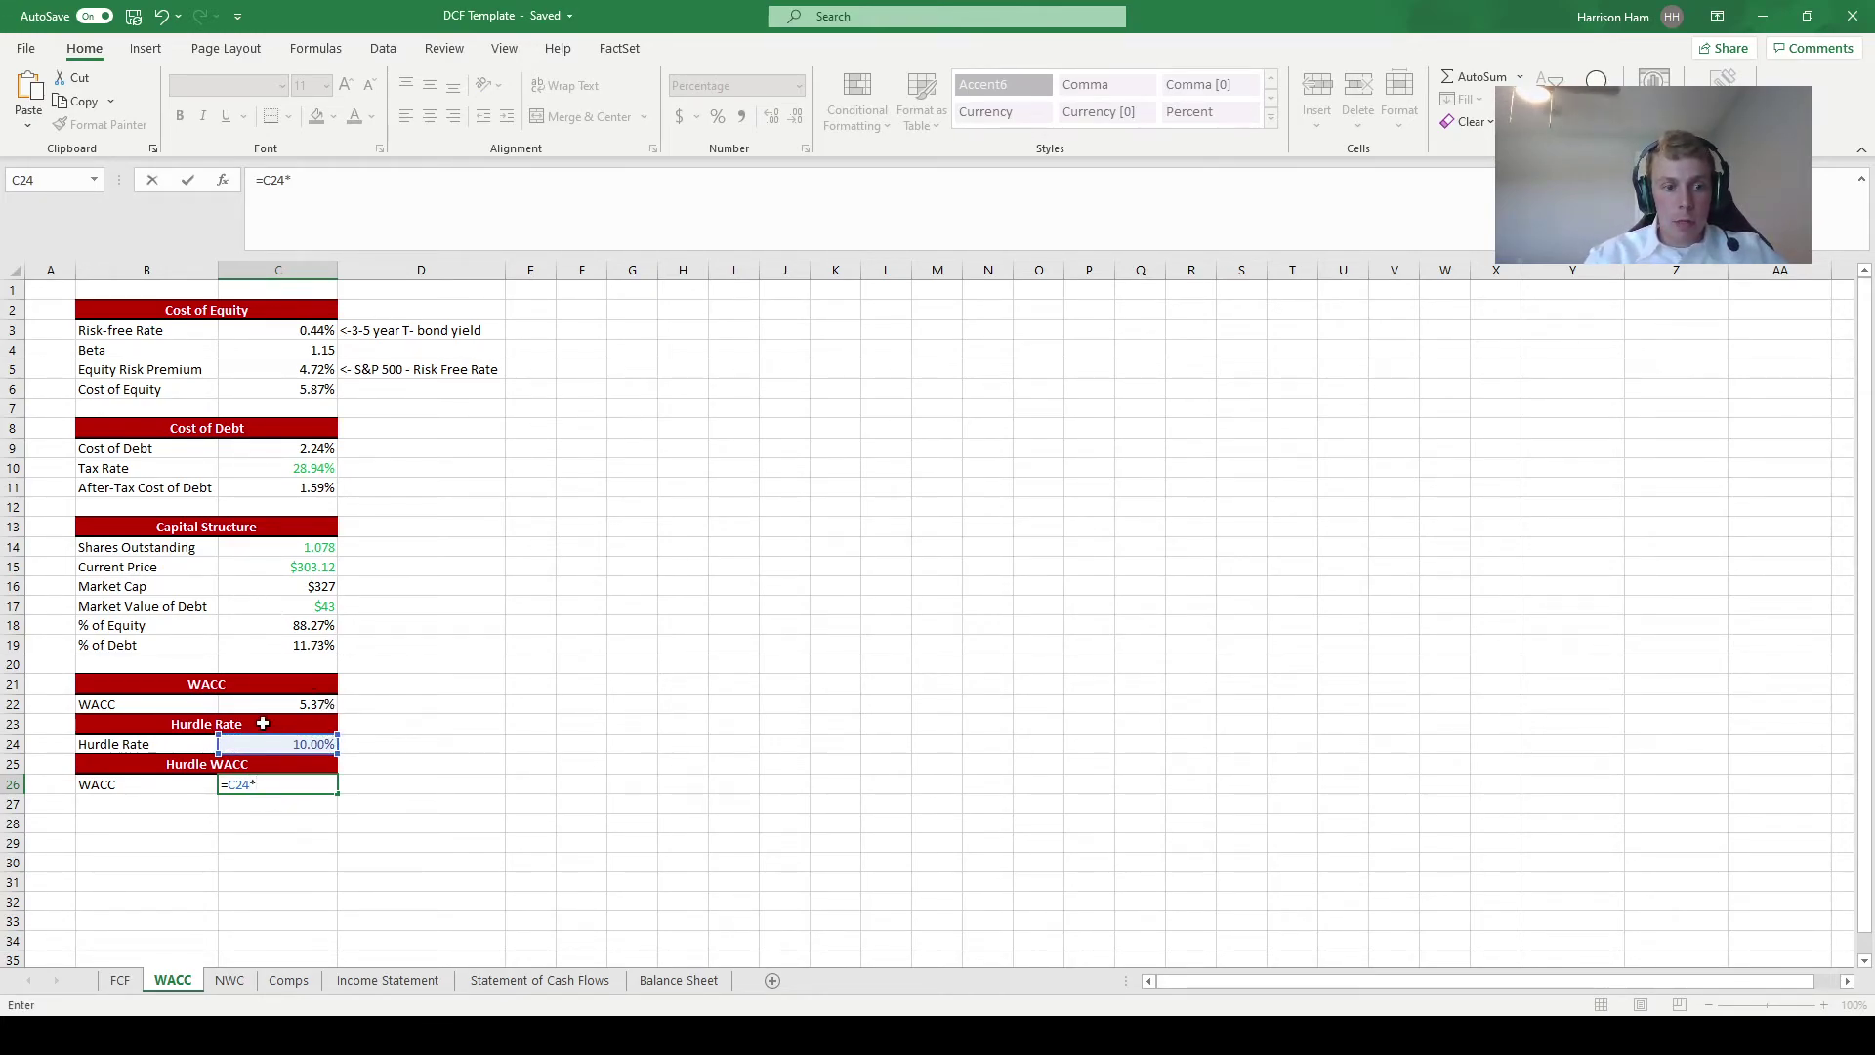
pyautogui.click(279, 626)
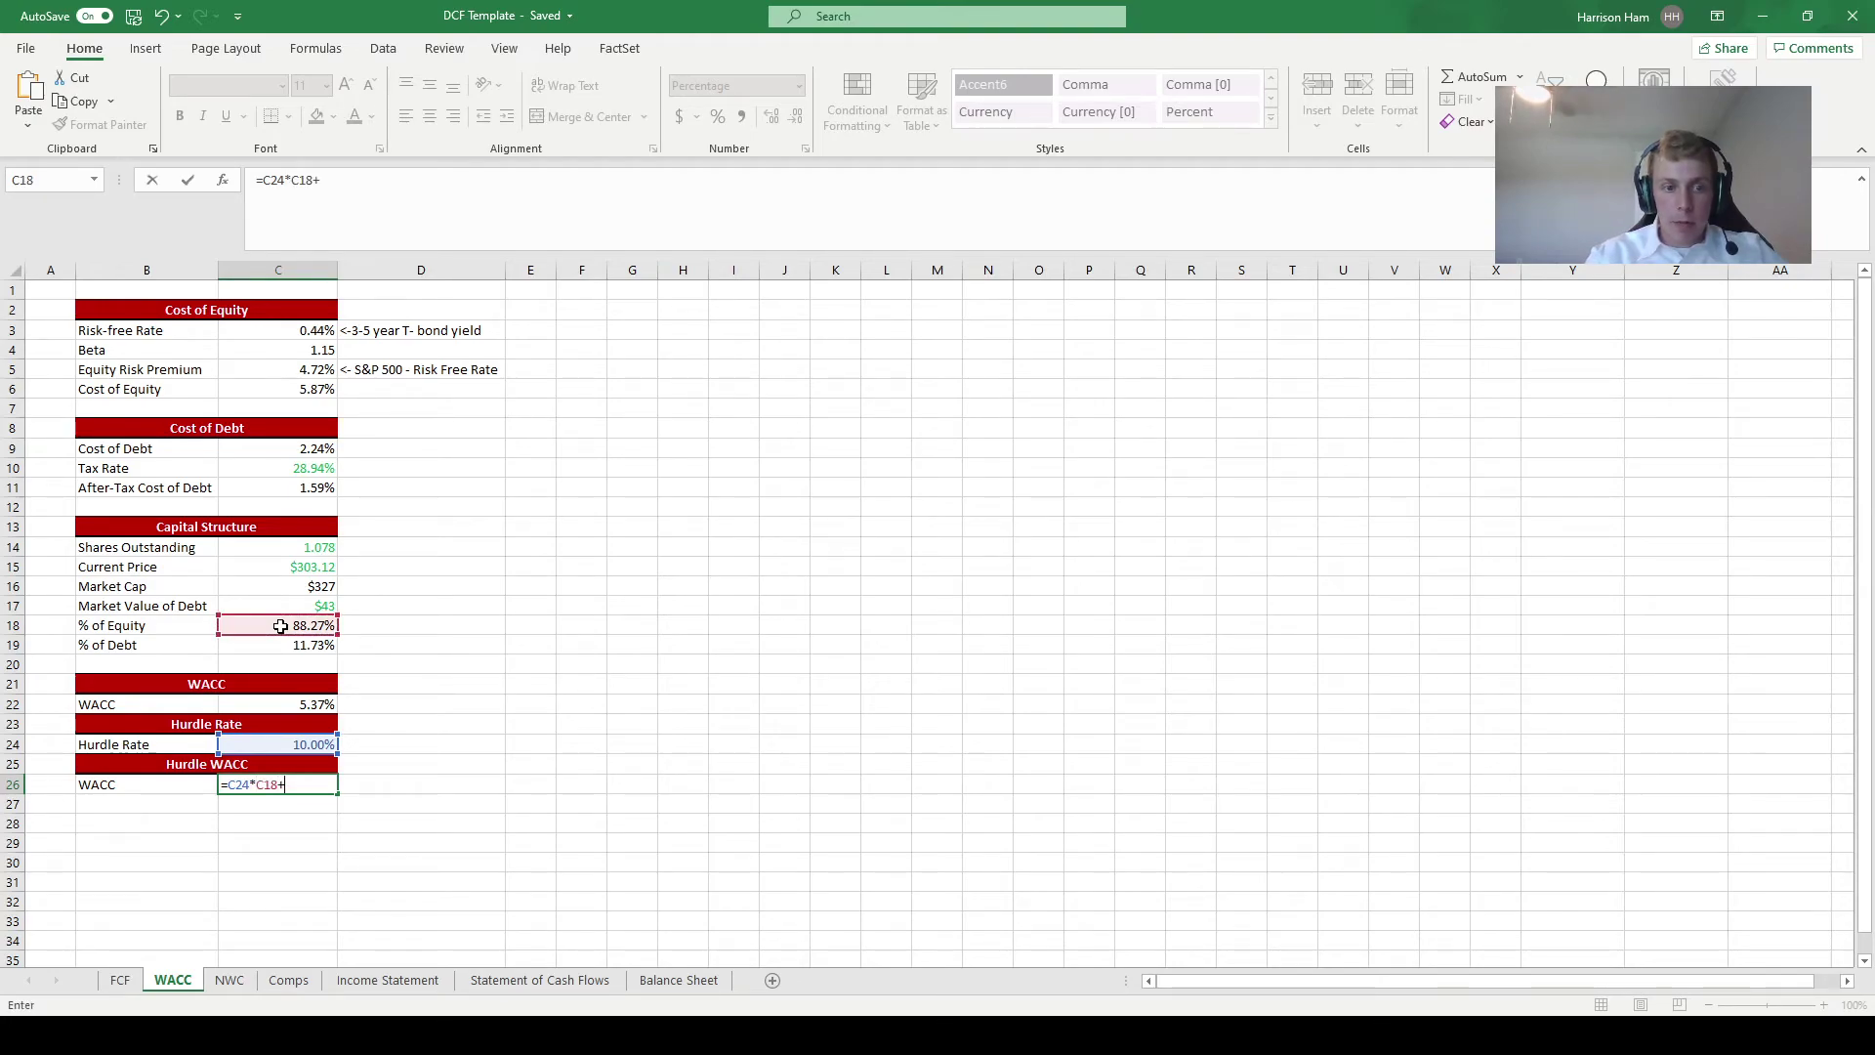
pyautogui.write('+')
pyautogui.click(281, 645)
pyautogui.write('*')
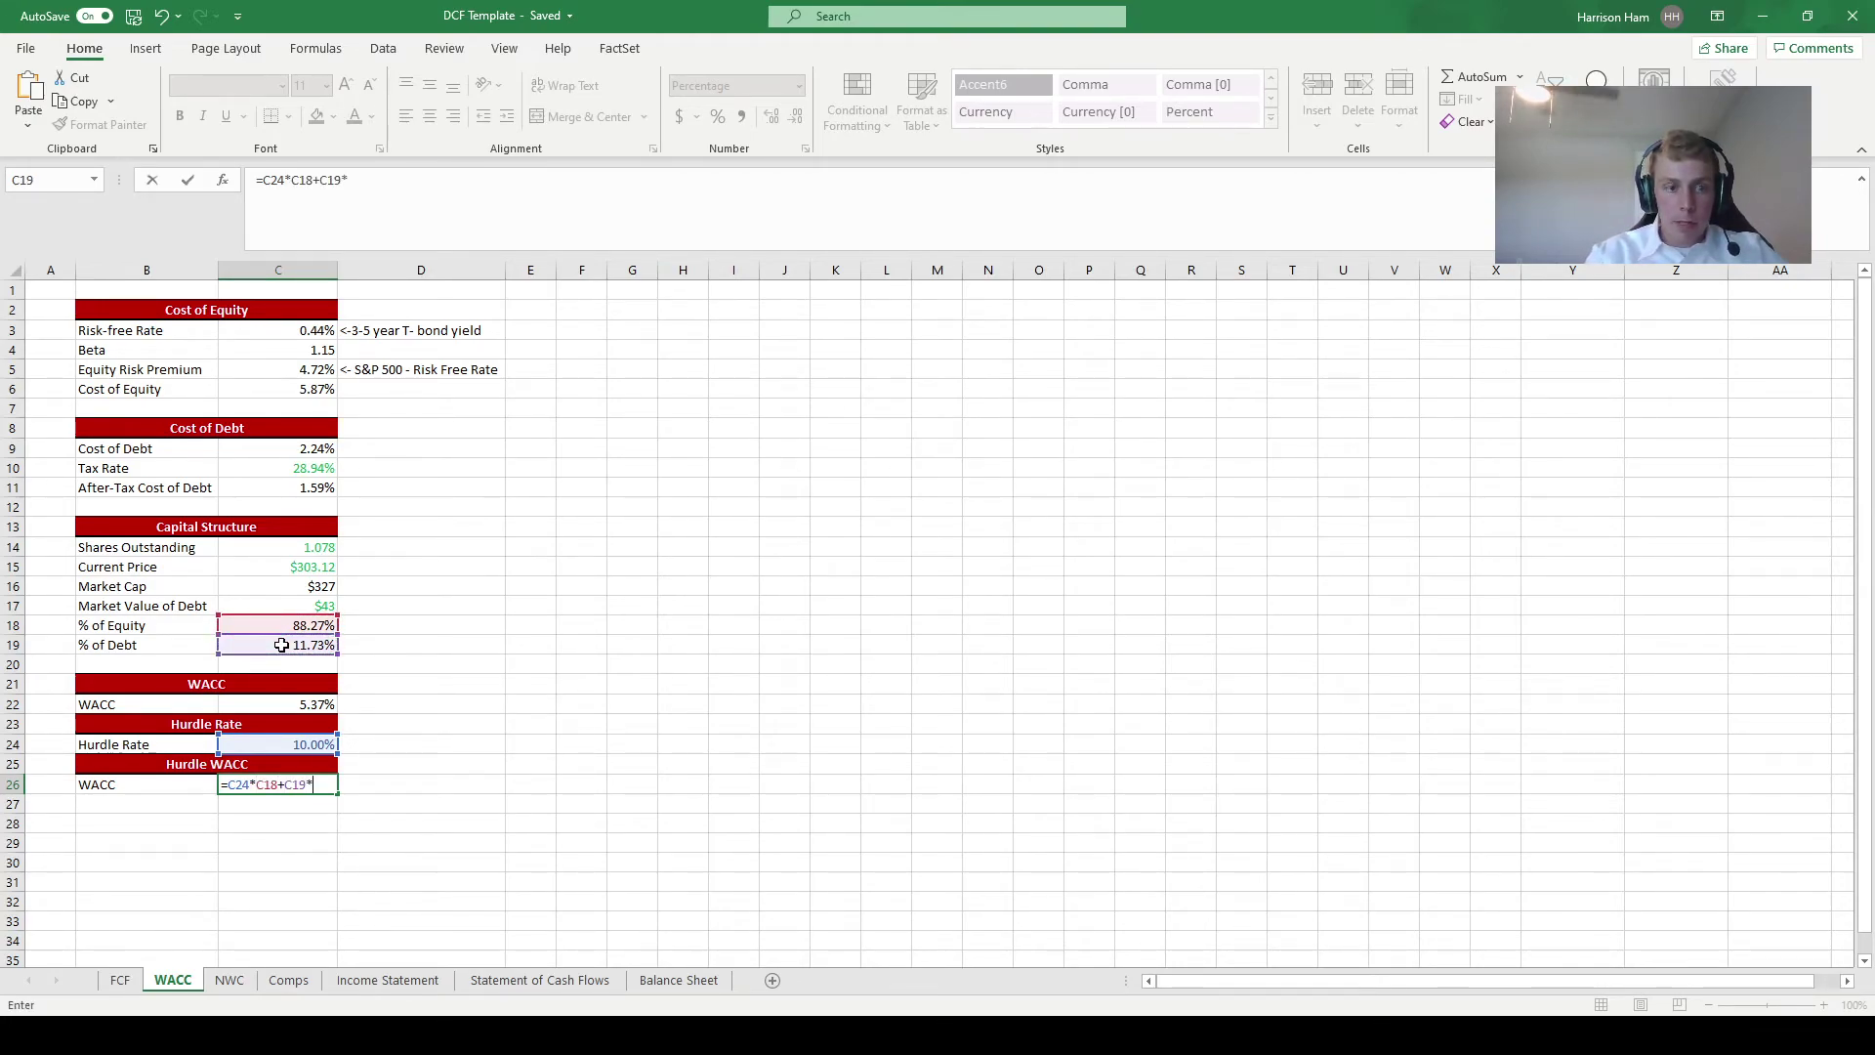
pyautogui.click(314, 486)
pyautogui.press('Return')
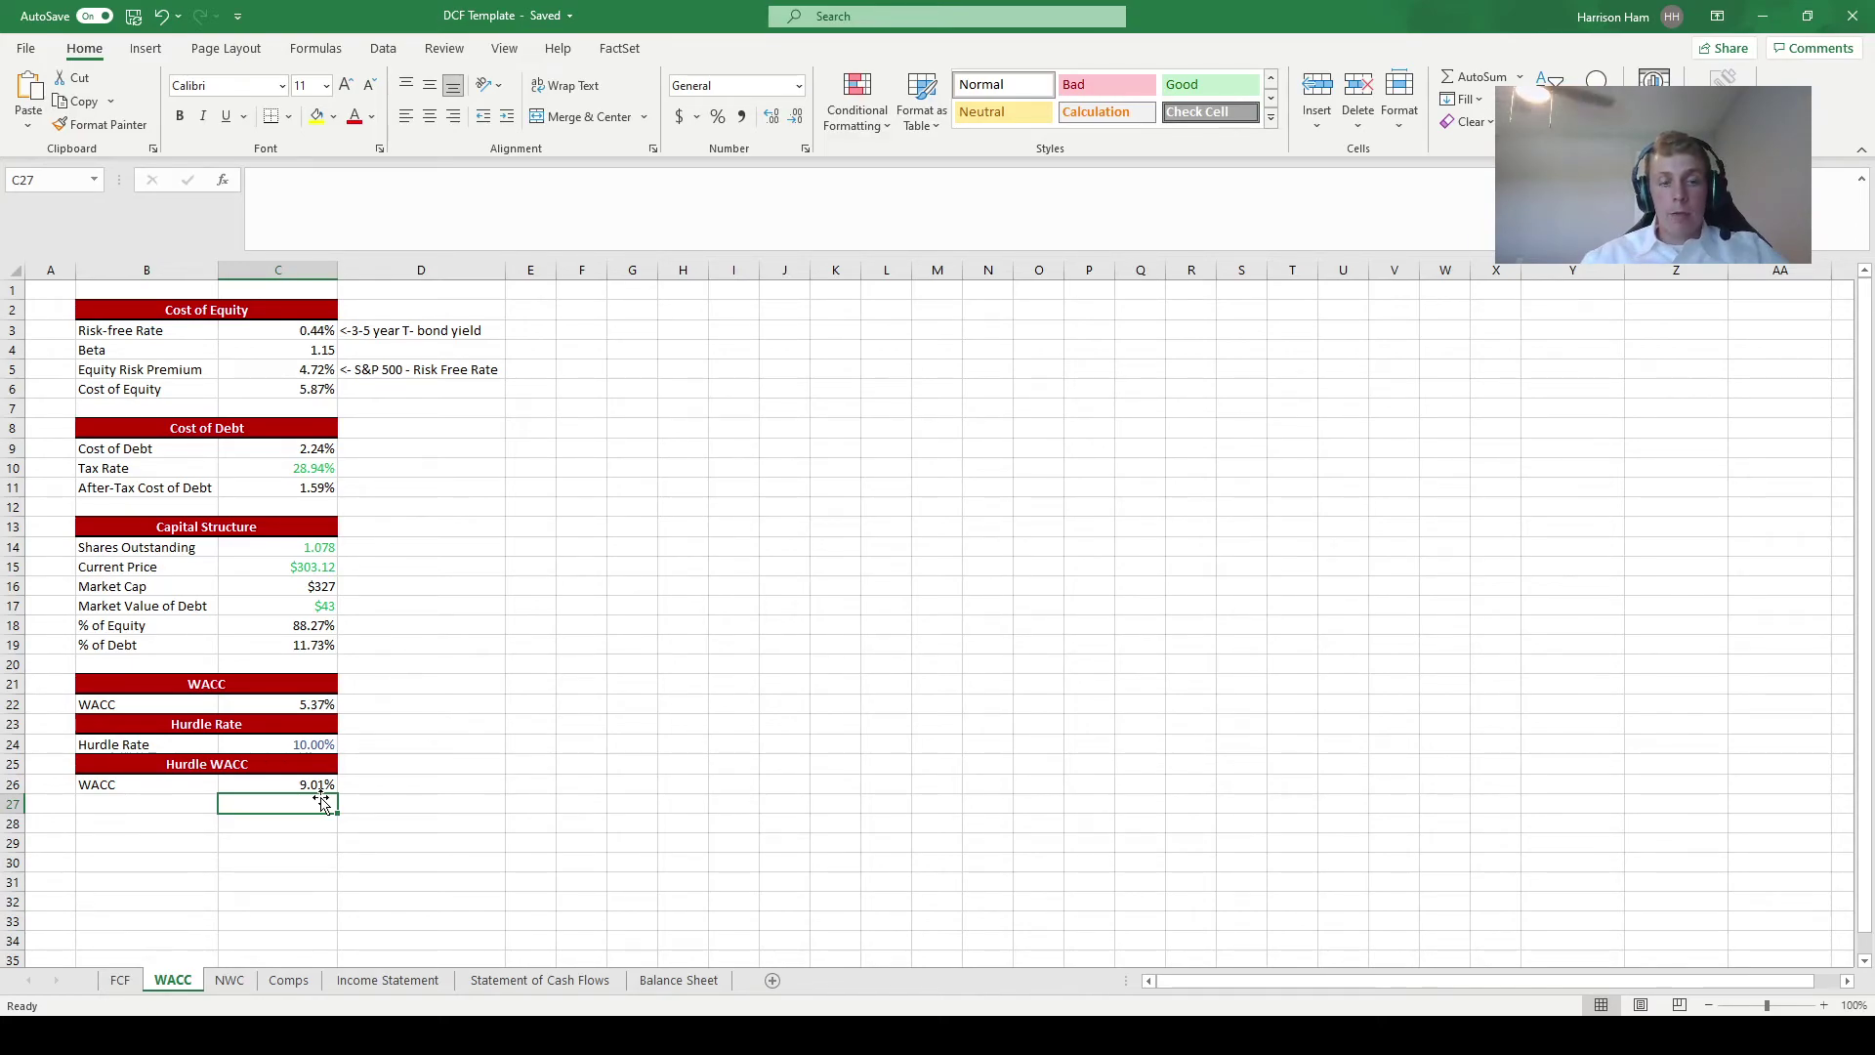
# Link the FCF sheet's WACC in C13 to WACC!C22, showing 5.37%.
pyautogui.click(131, 987)
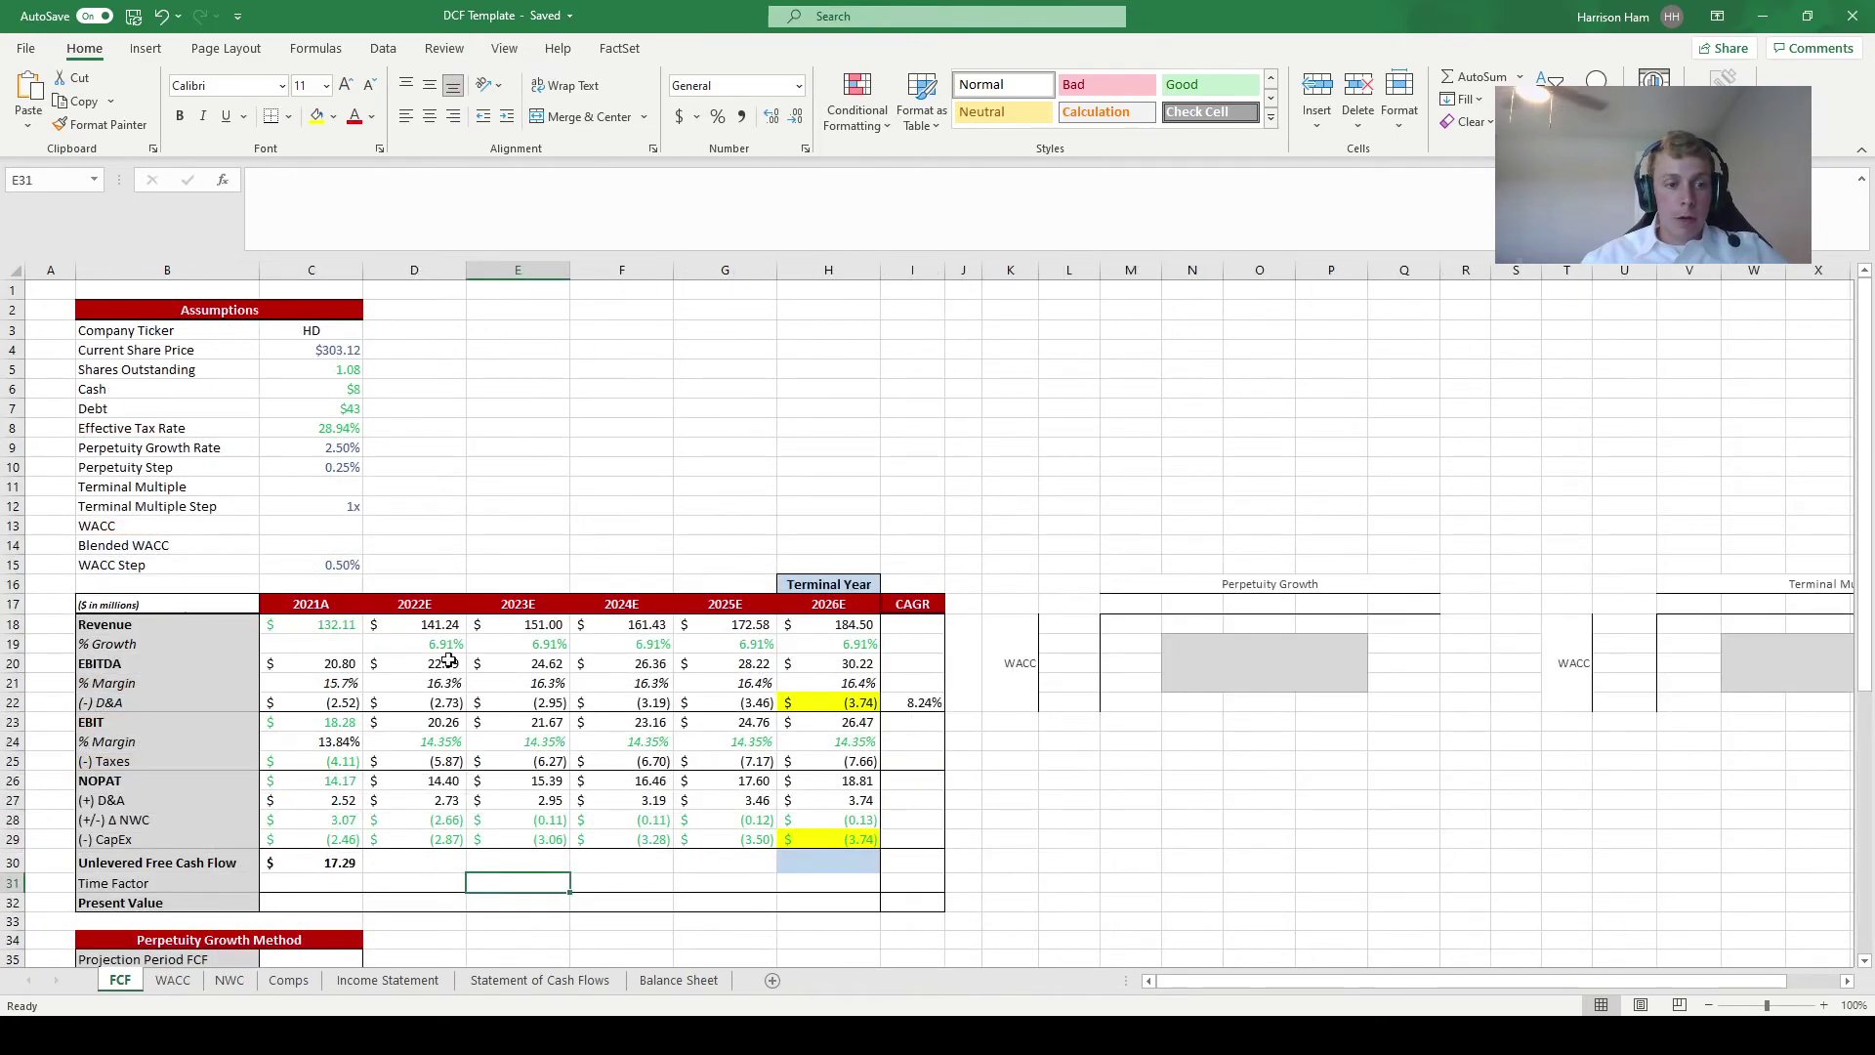
pyautogui.click(353, 525)
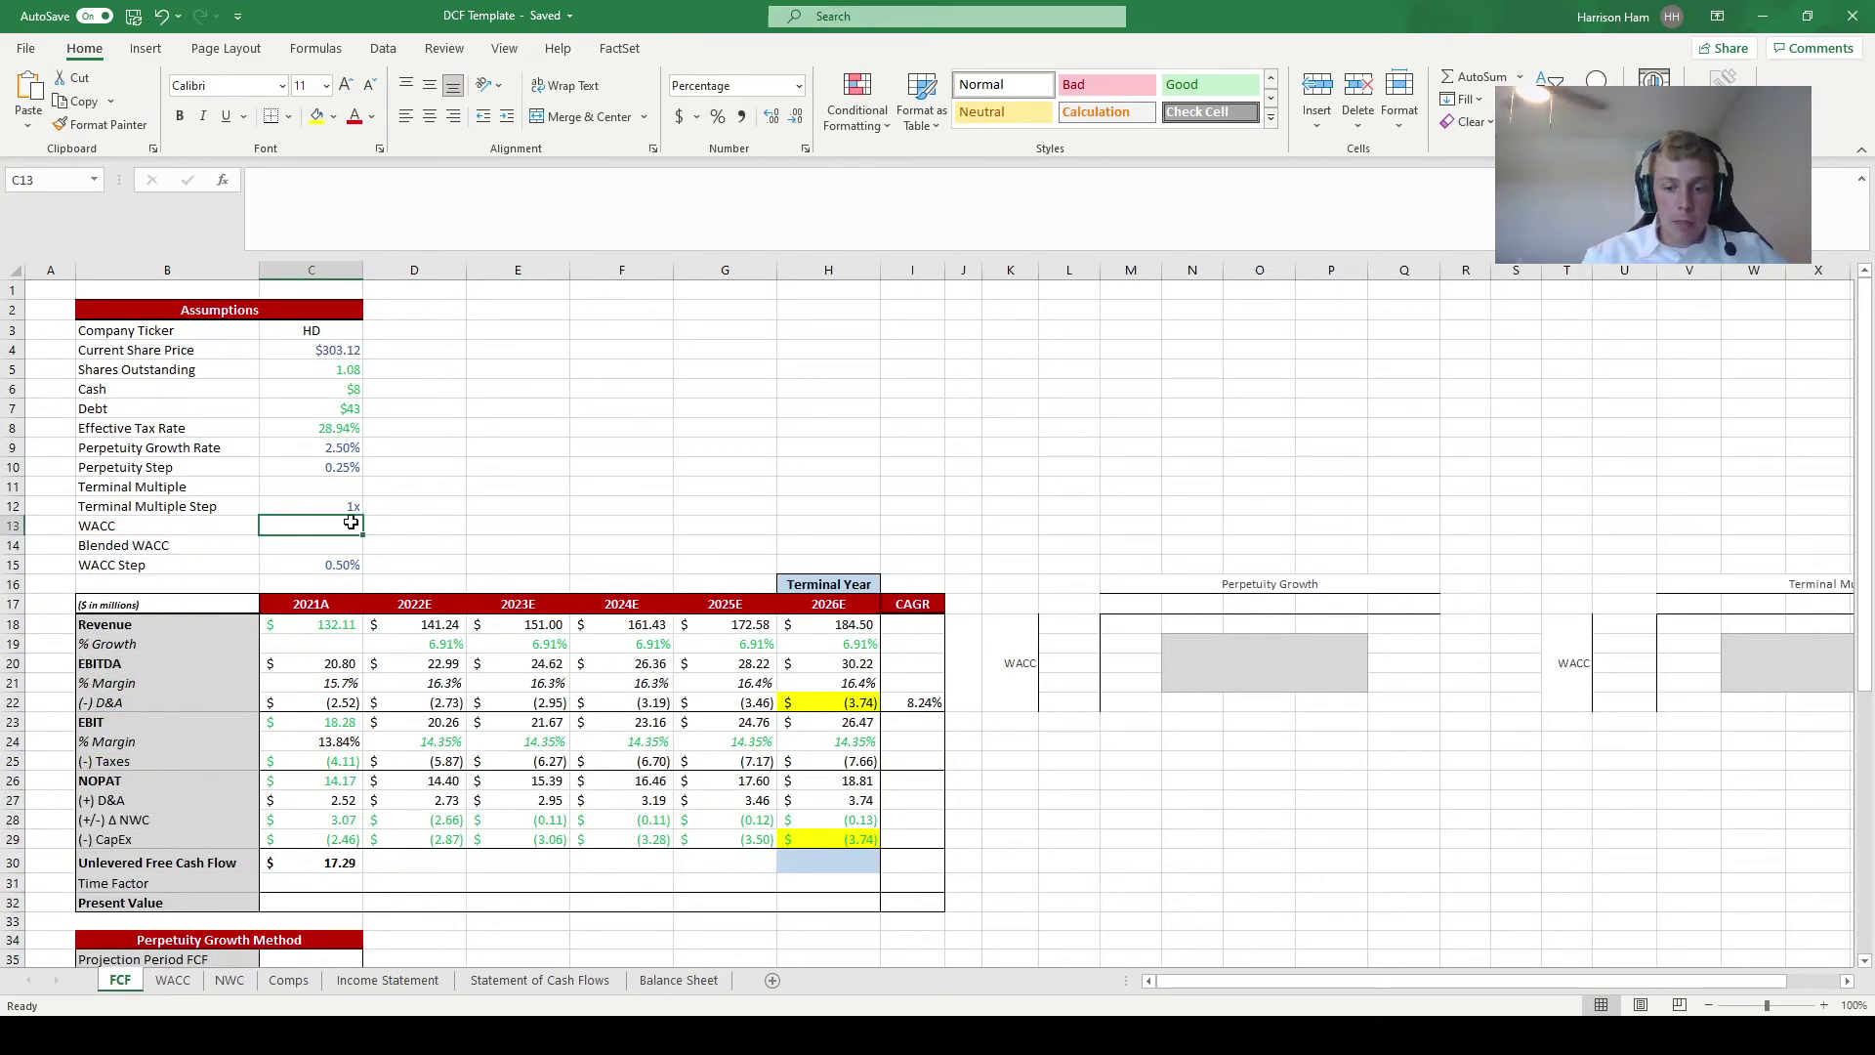
pyautogui.write('=')
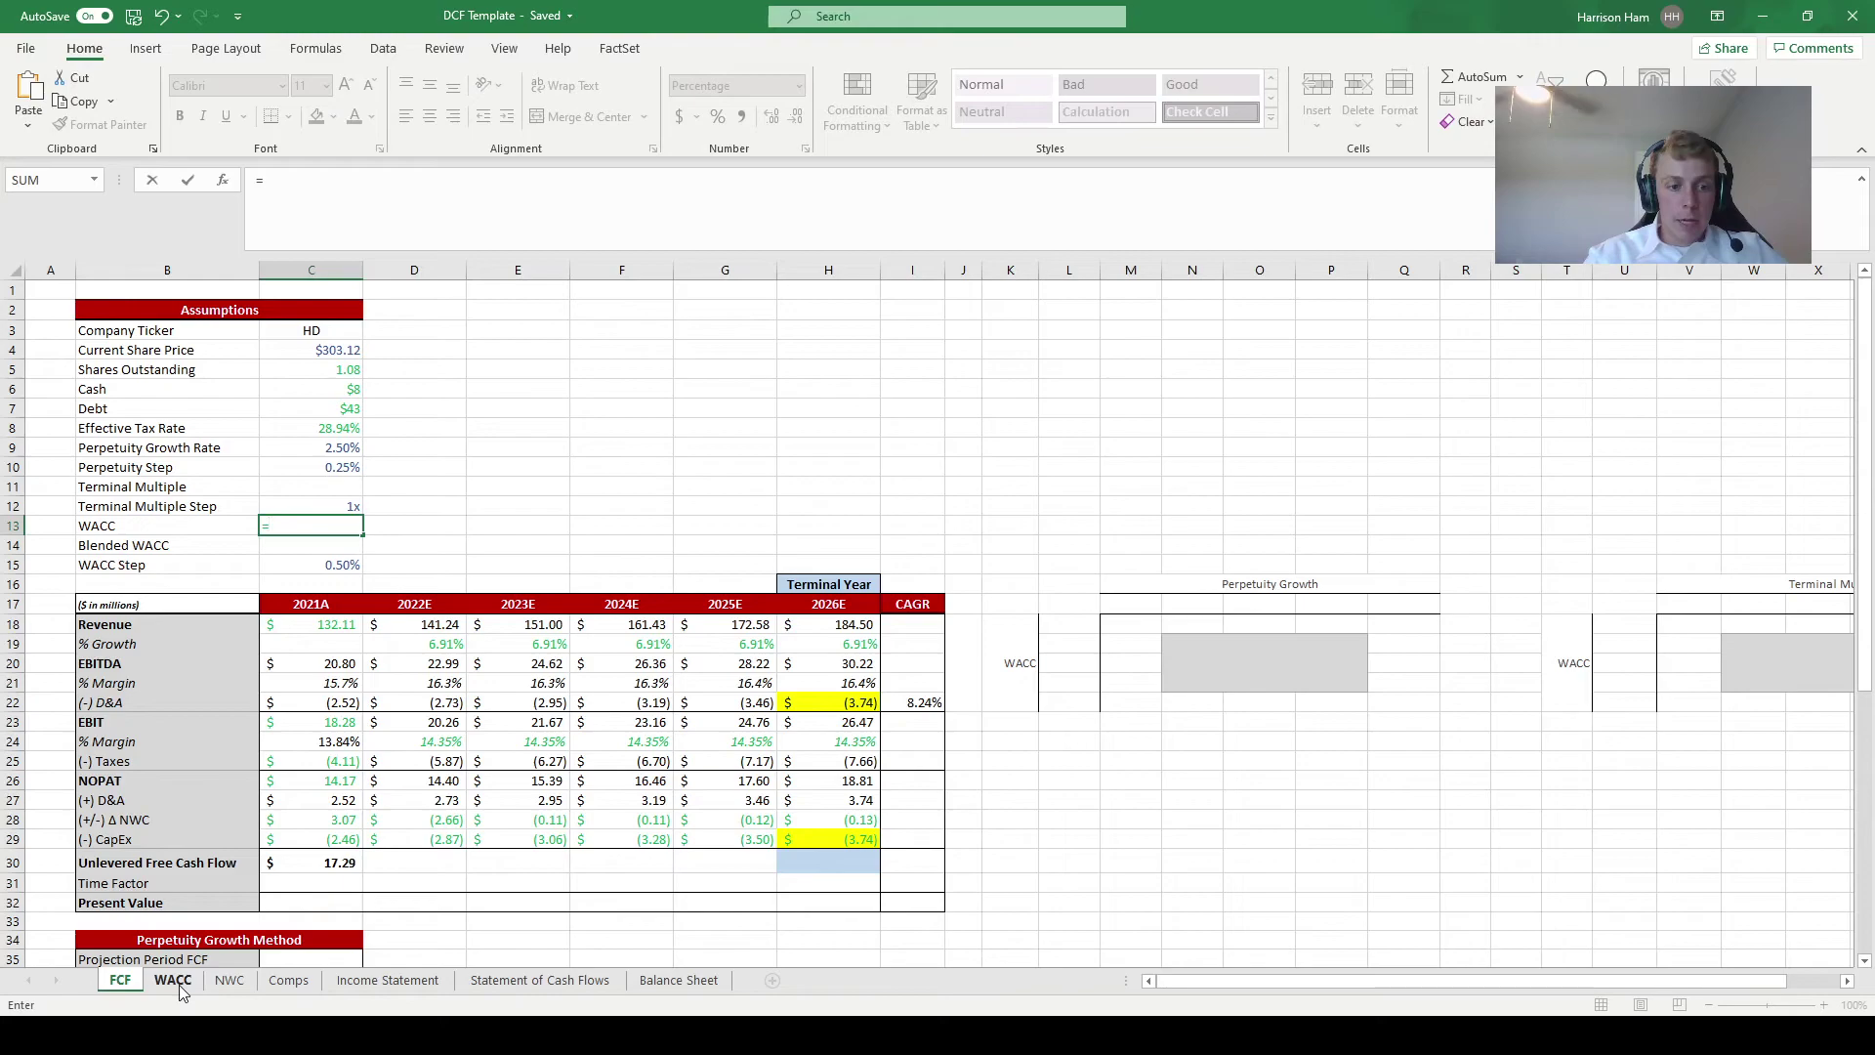
pyautogui.click(178, 985)
pyautogui.click(299, 703)
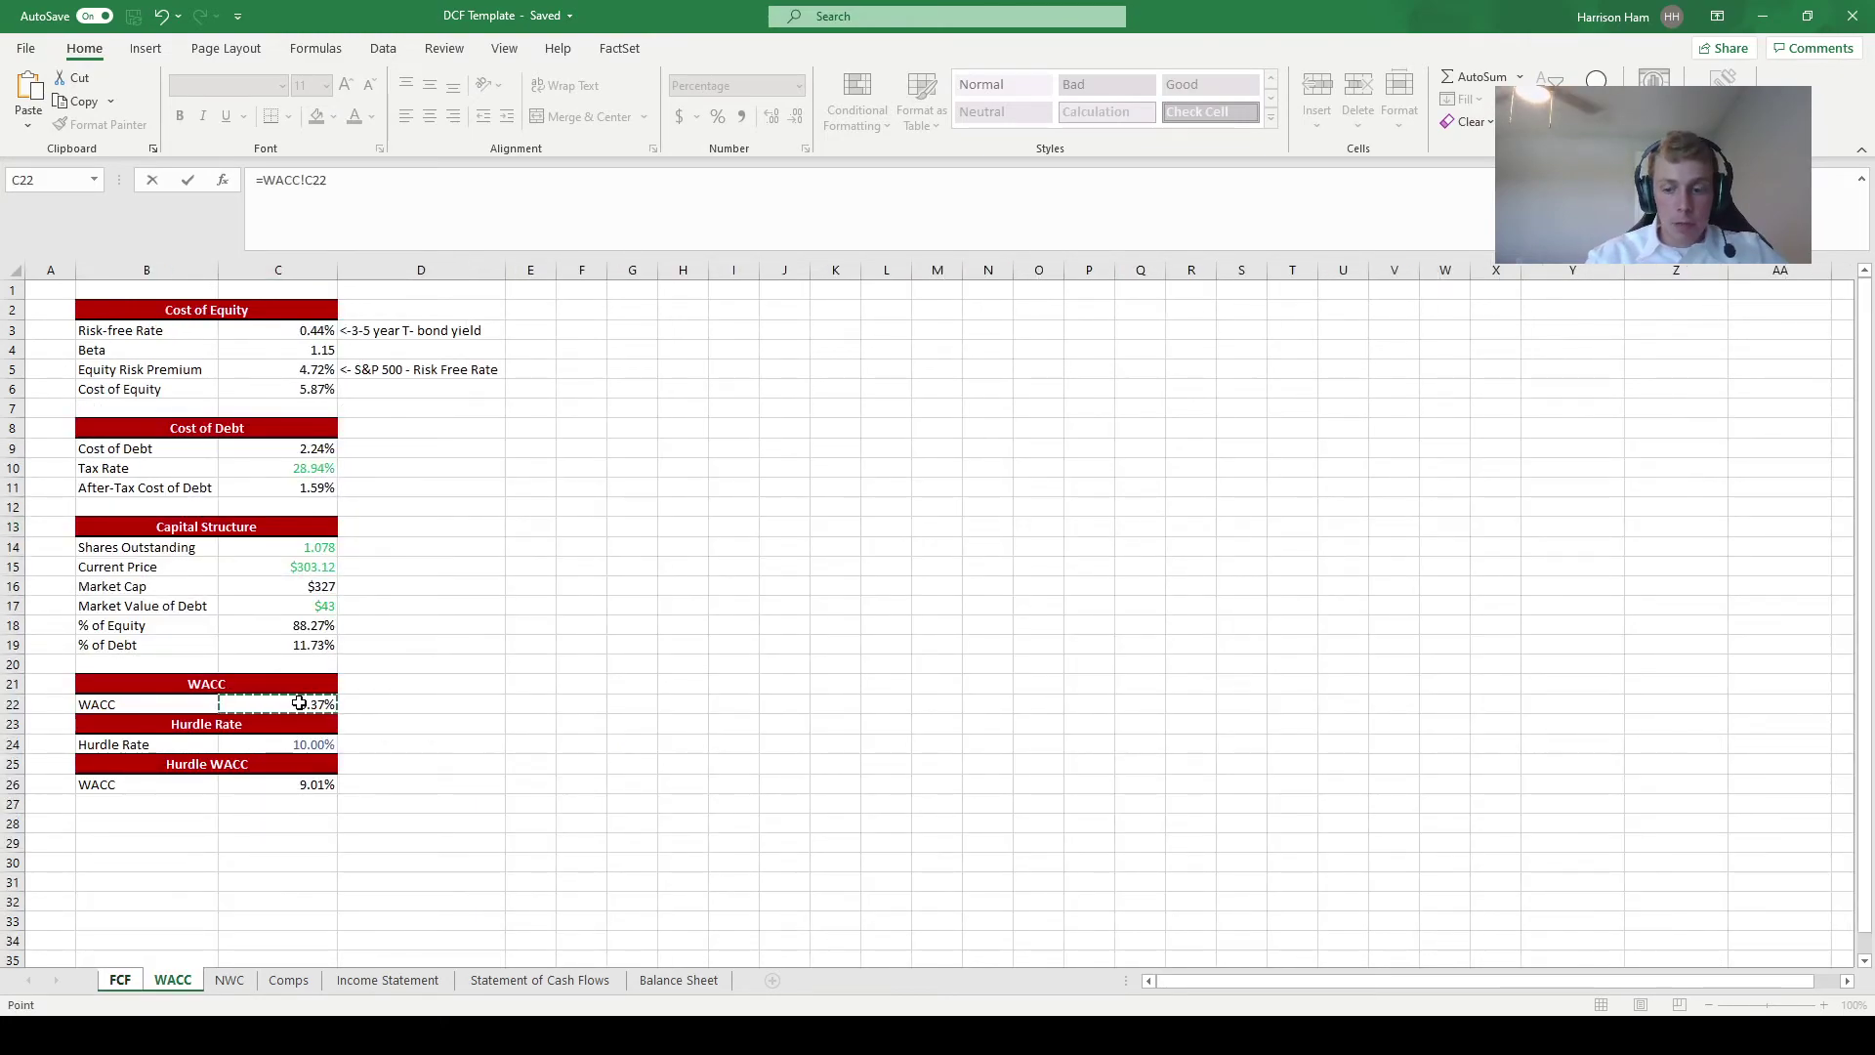
pyautogui.press('Return')
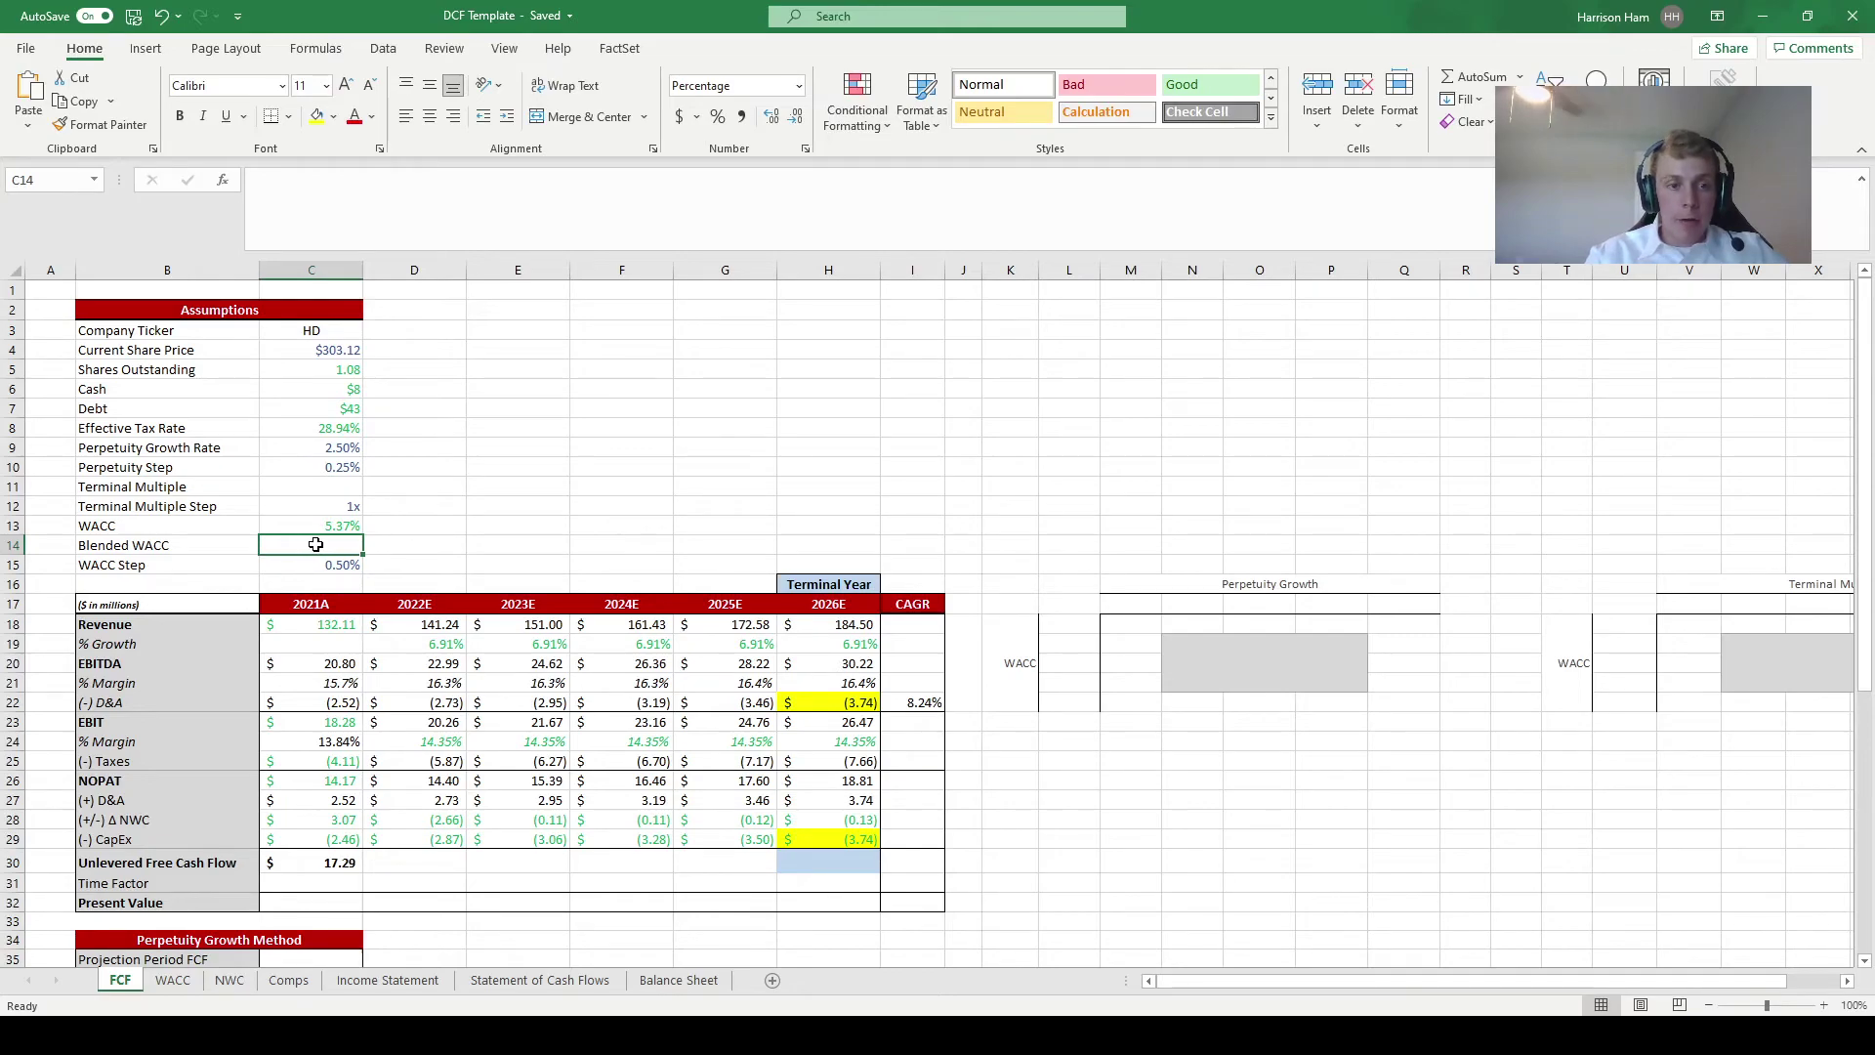
# Set Blended WACC in C14 to =.5*C13+.5*WACC!C26, giving 7.19%.
pyautogui.write('=')
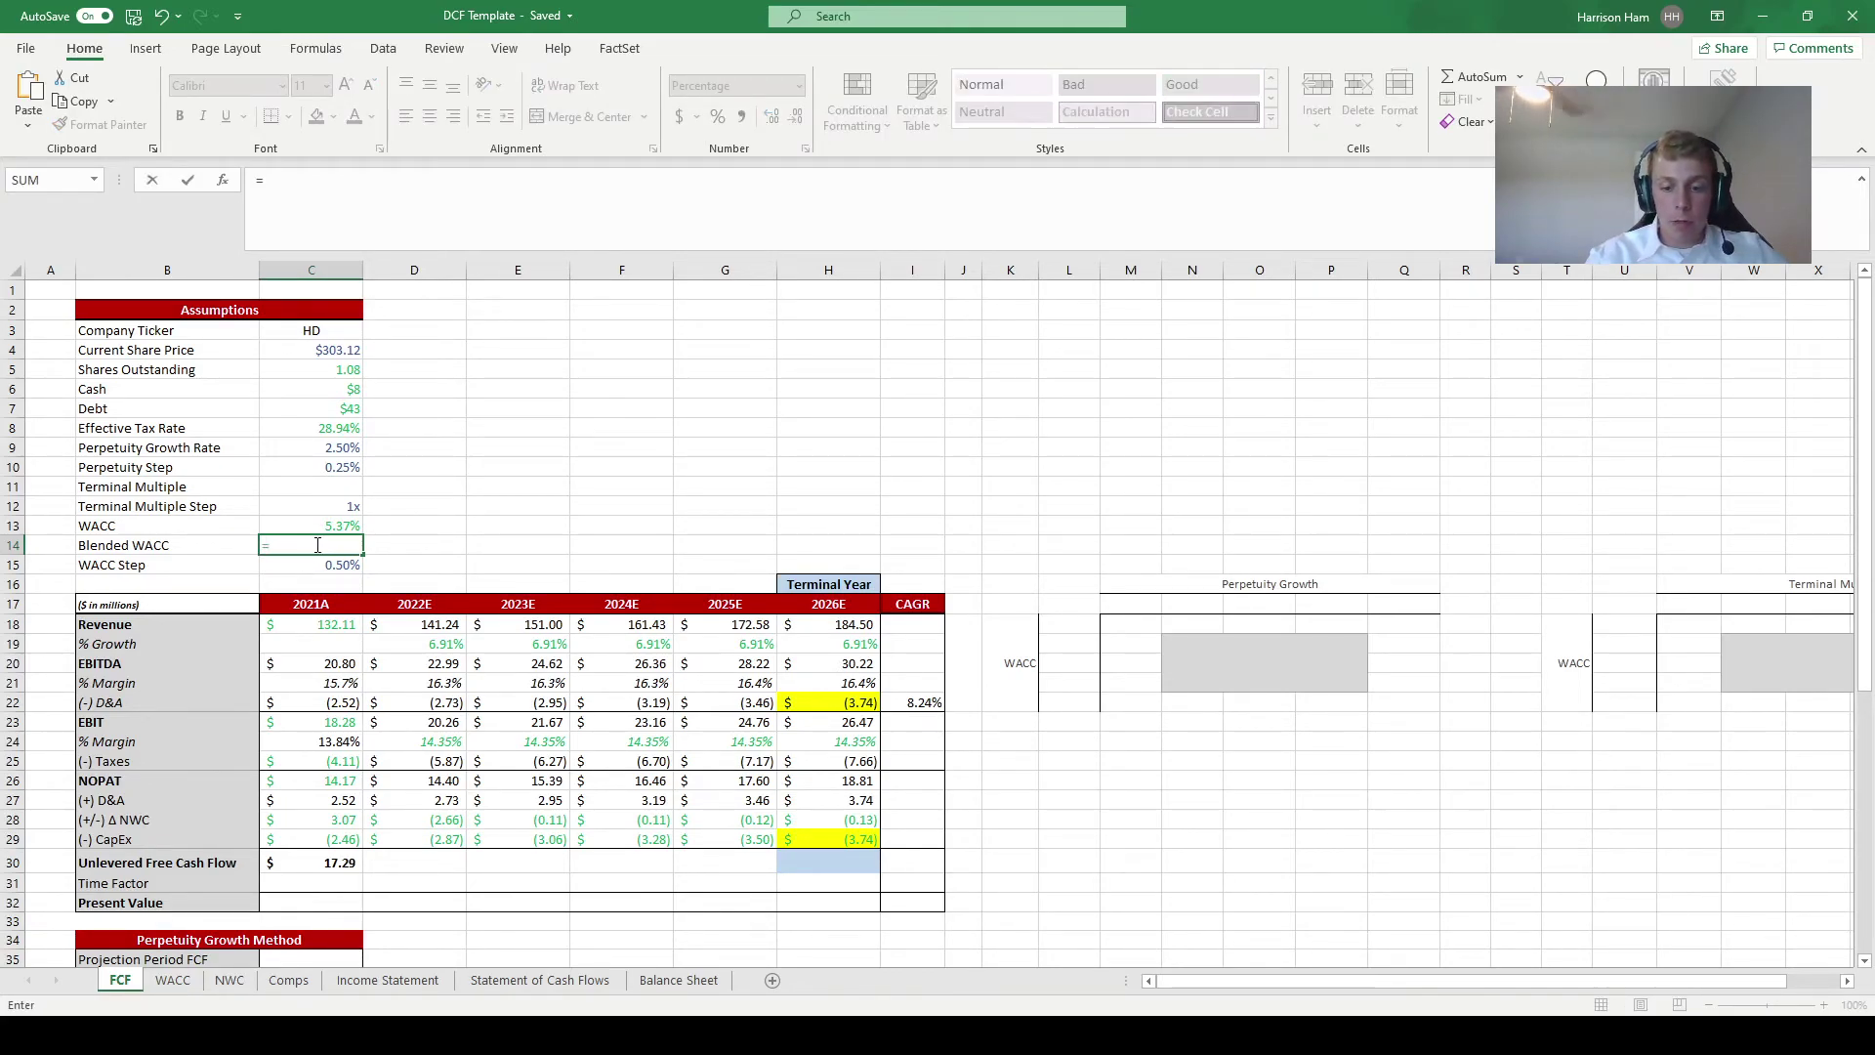
pyautogui.write('.5*')
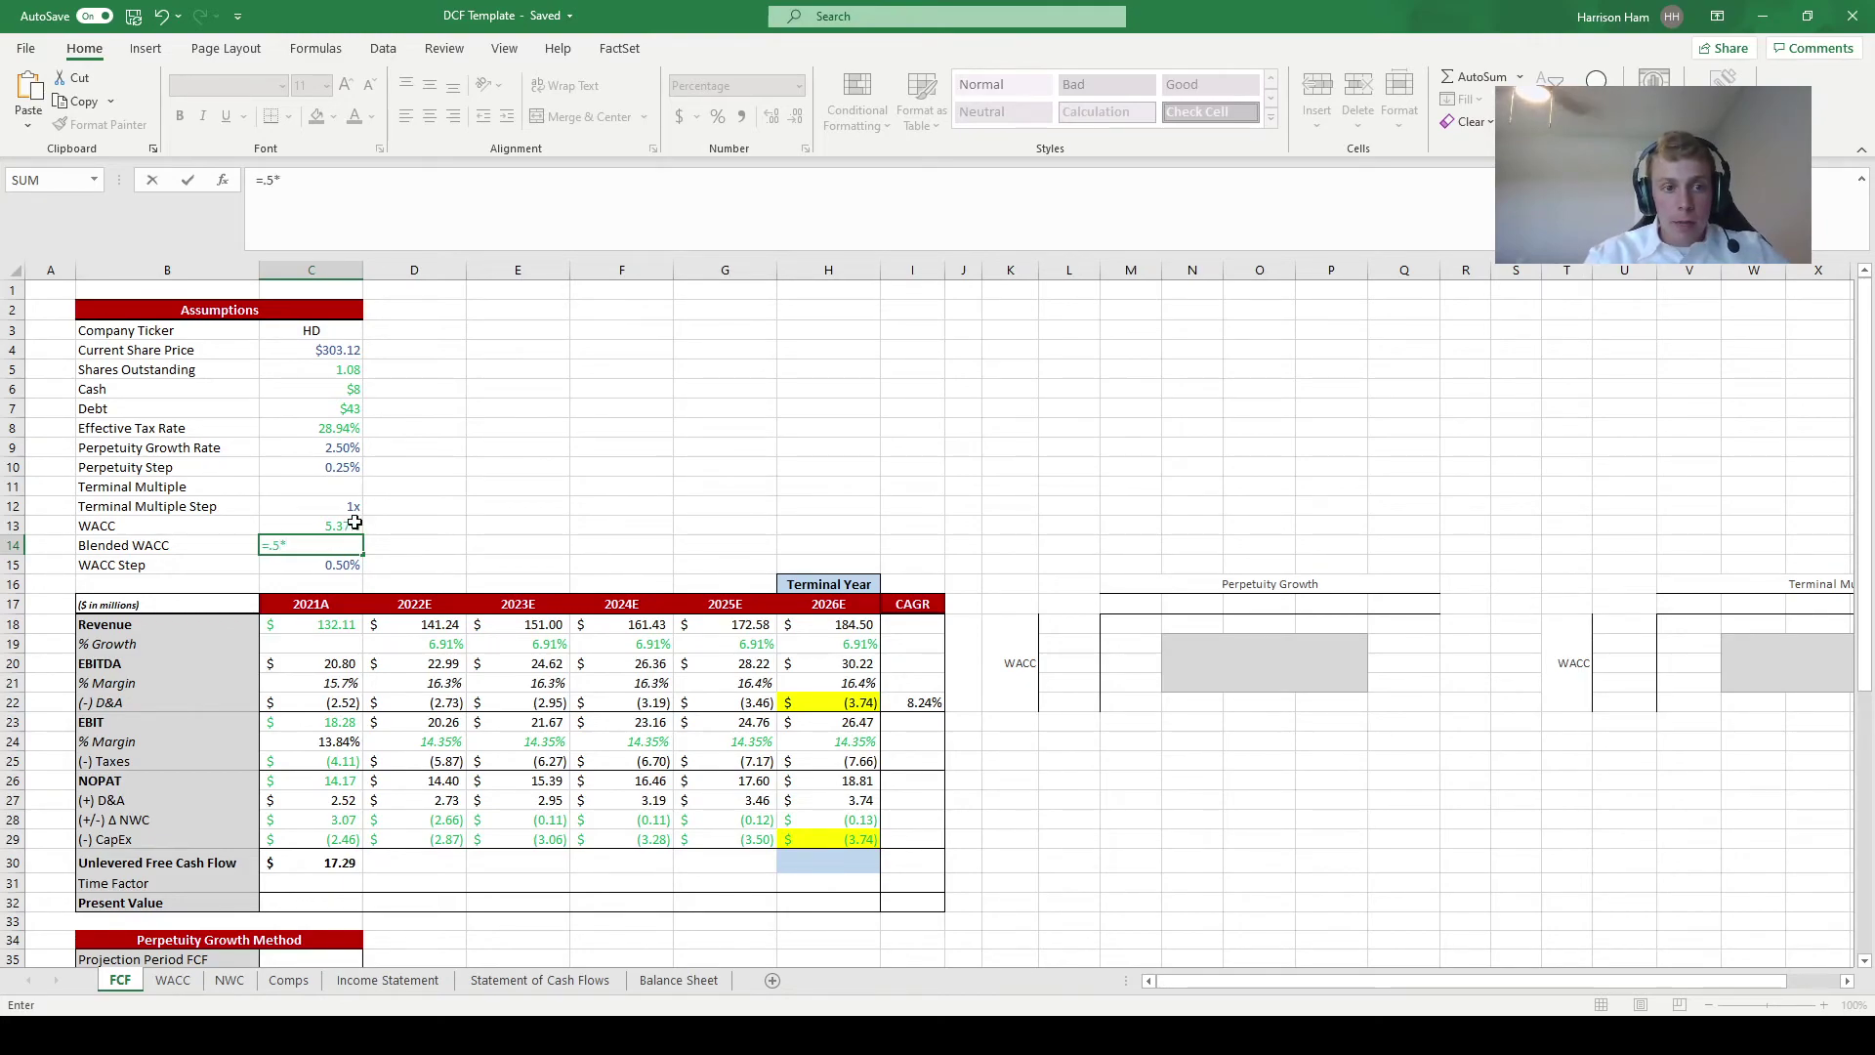
pyautogui.click(347, 526)
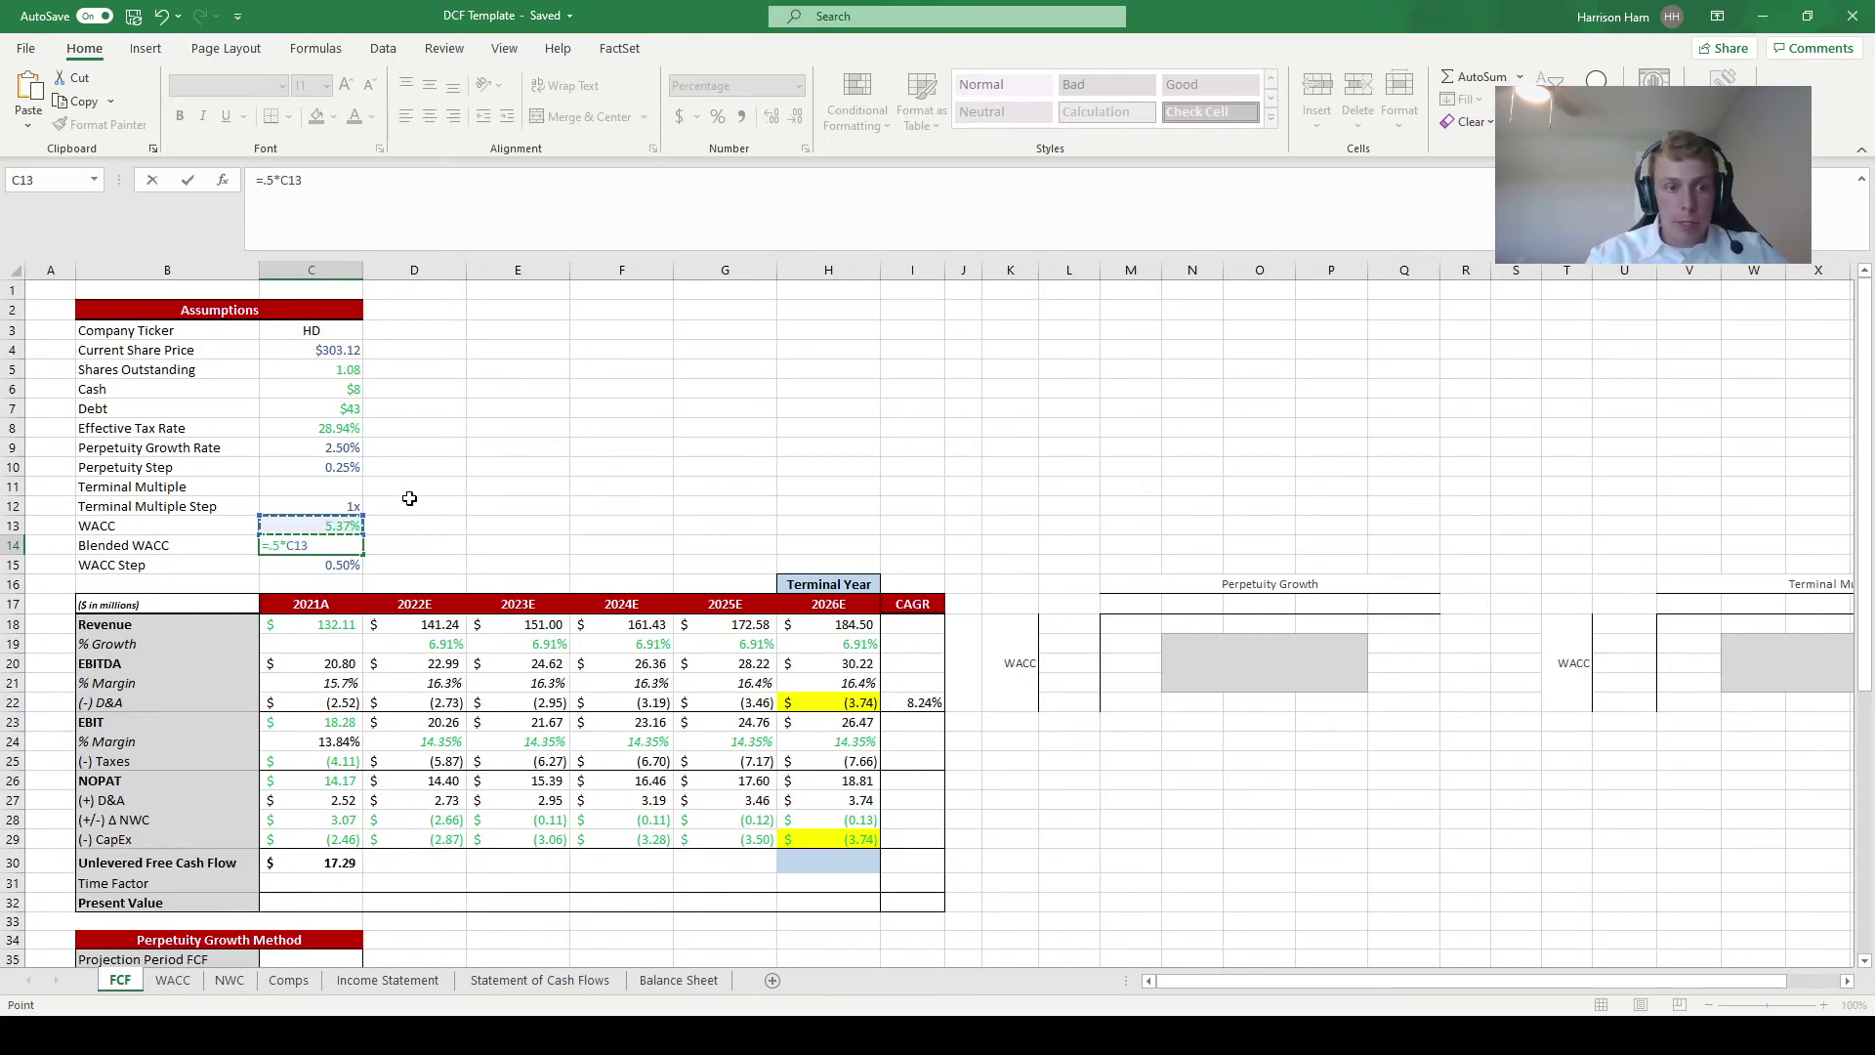
pyautogui.write('+.5')
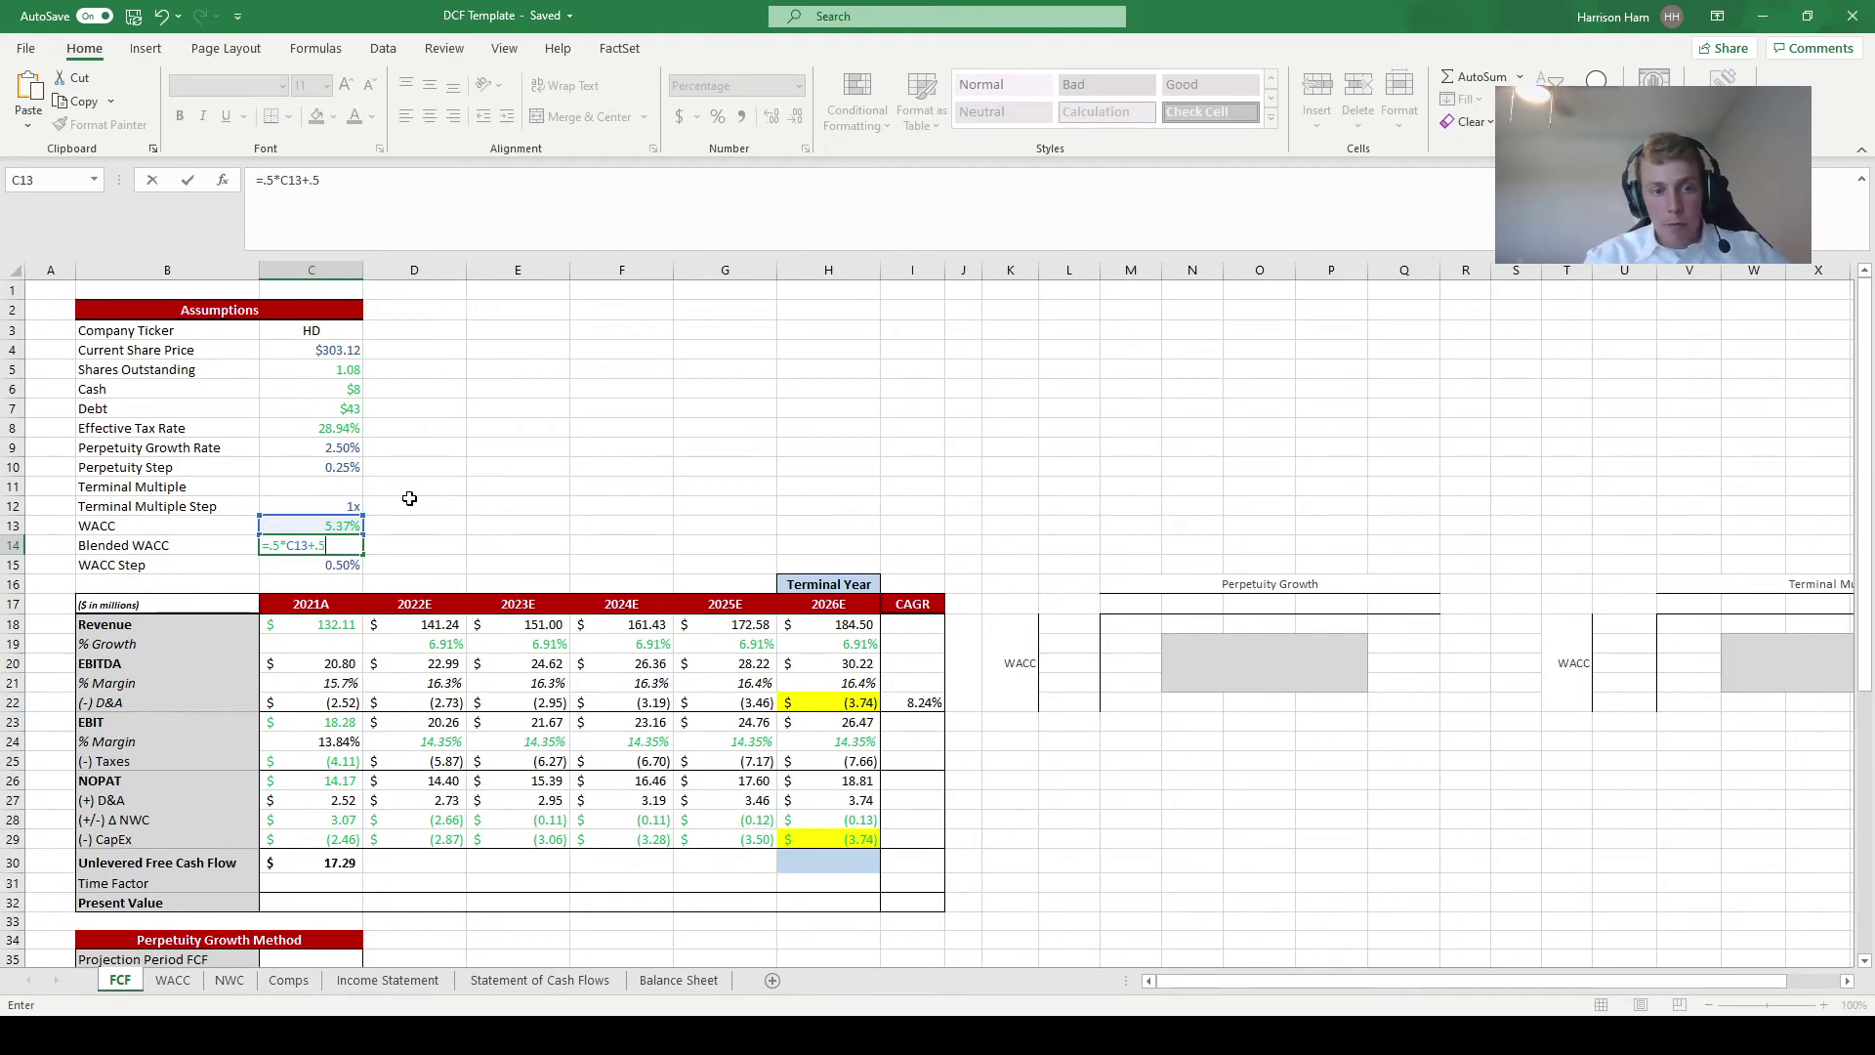
pyautogui.write('*')
pyautogui.click(185, 982)
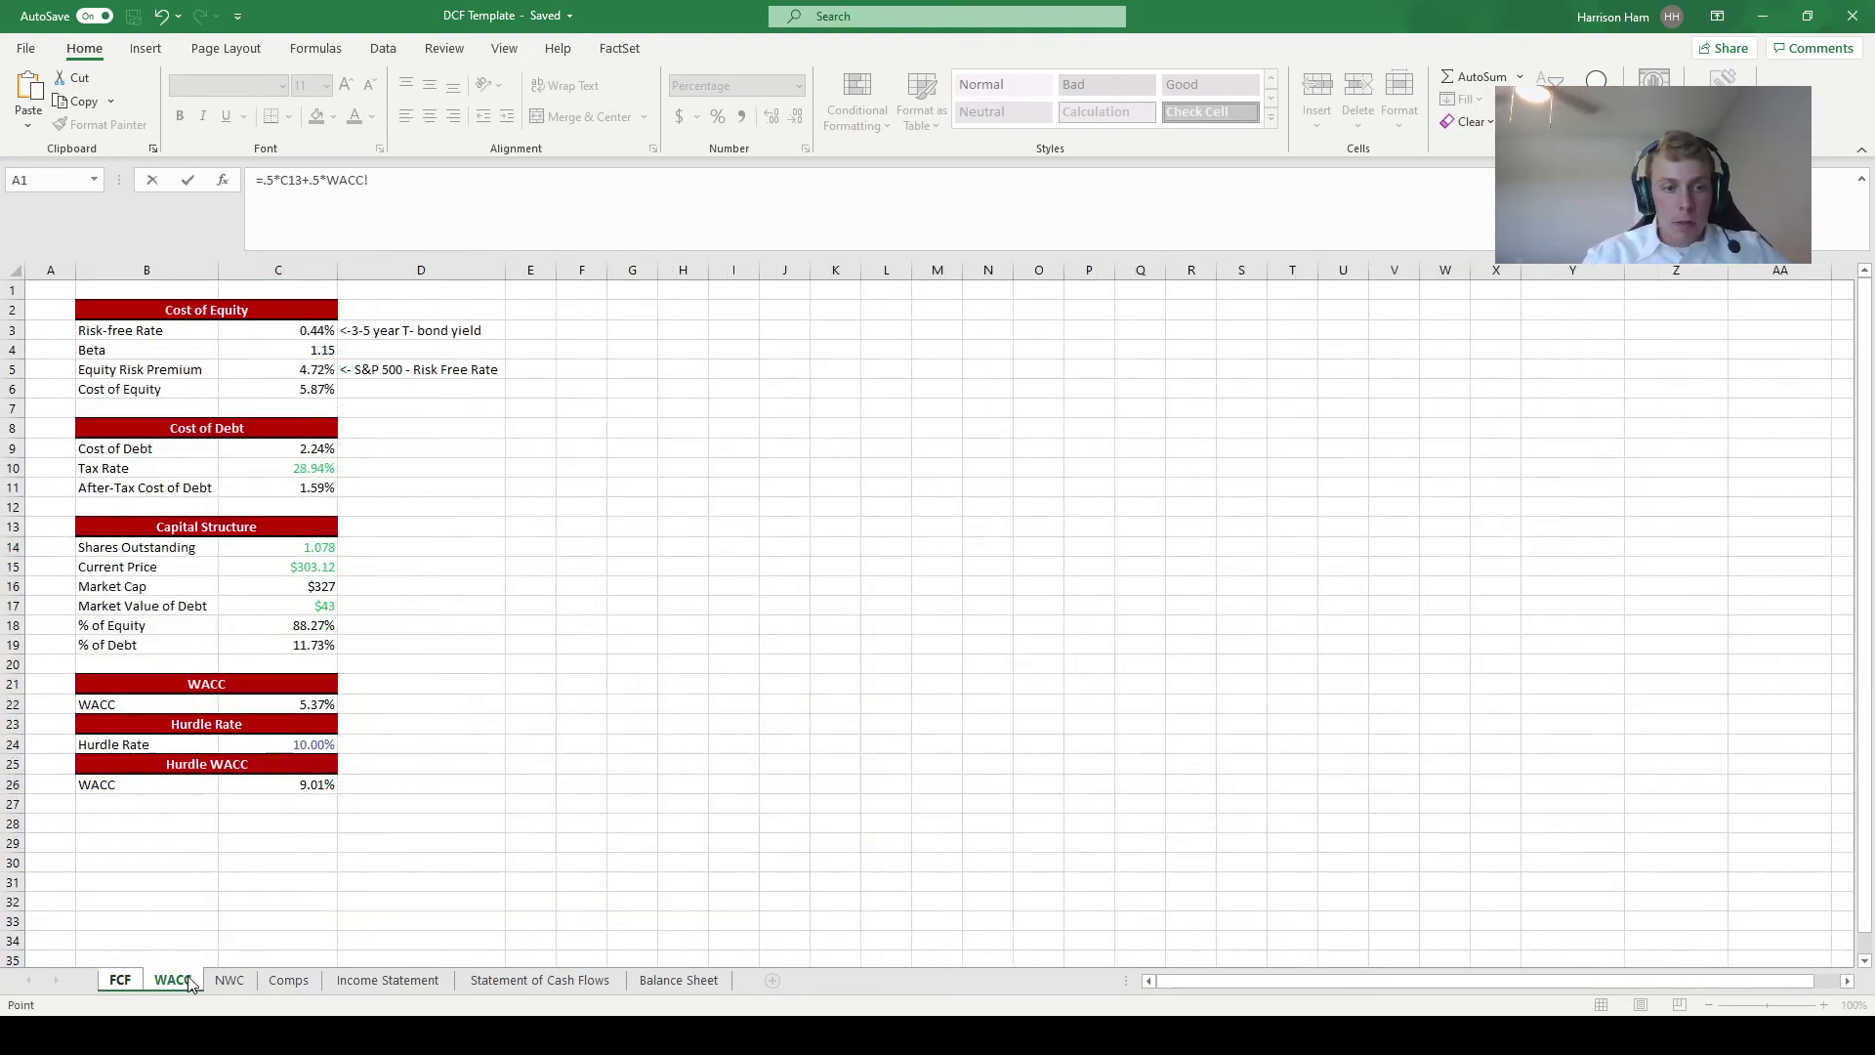
pyautogui.click(296, 786)
pyautogui.press('Return')
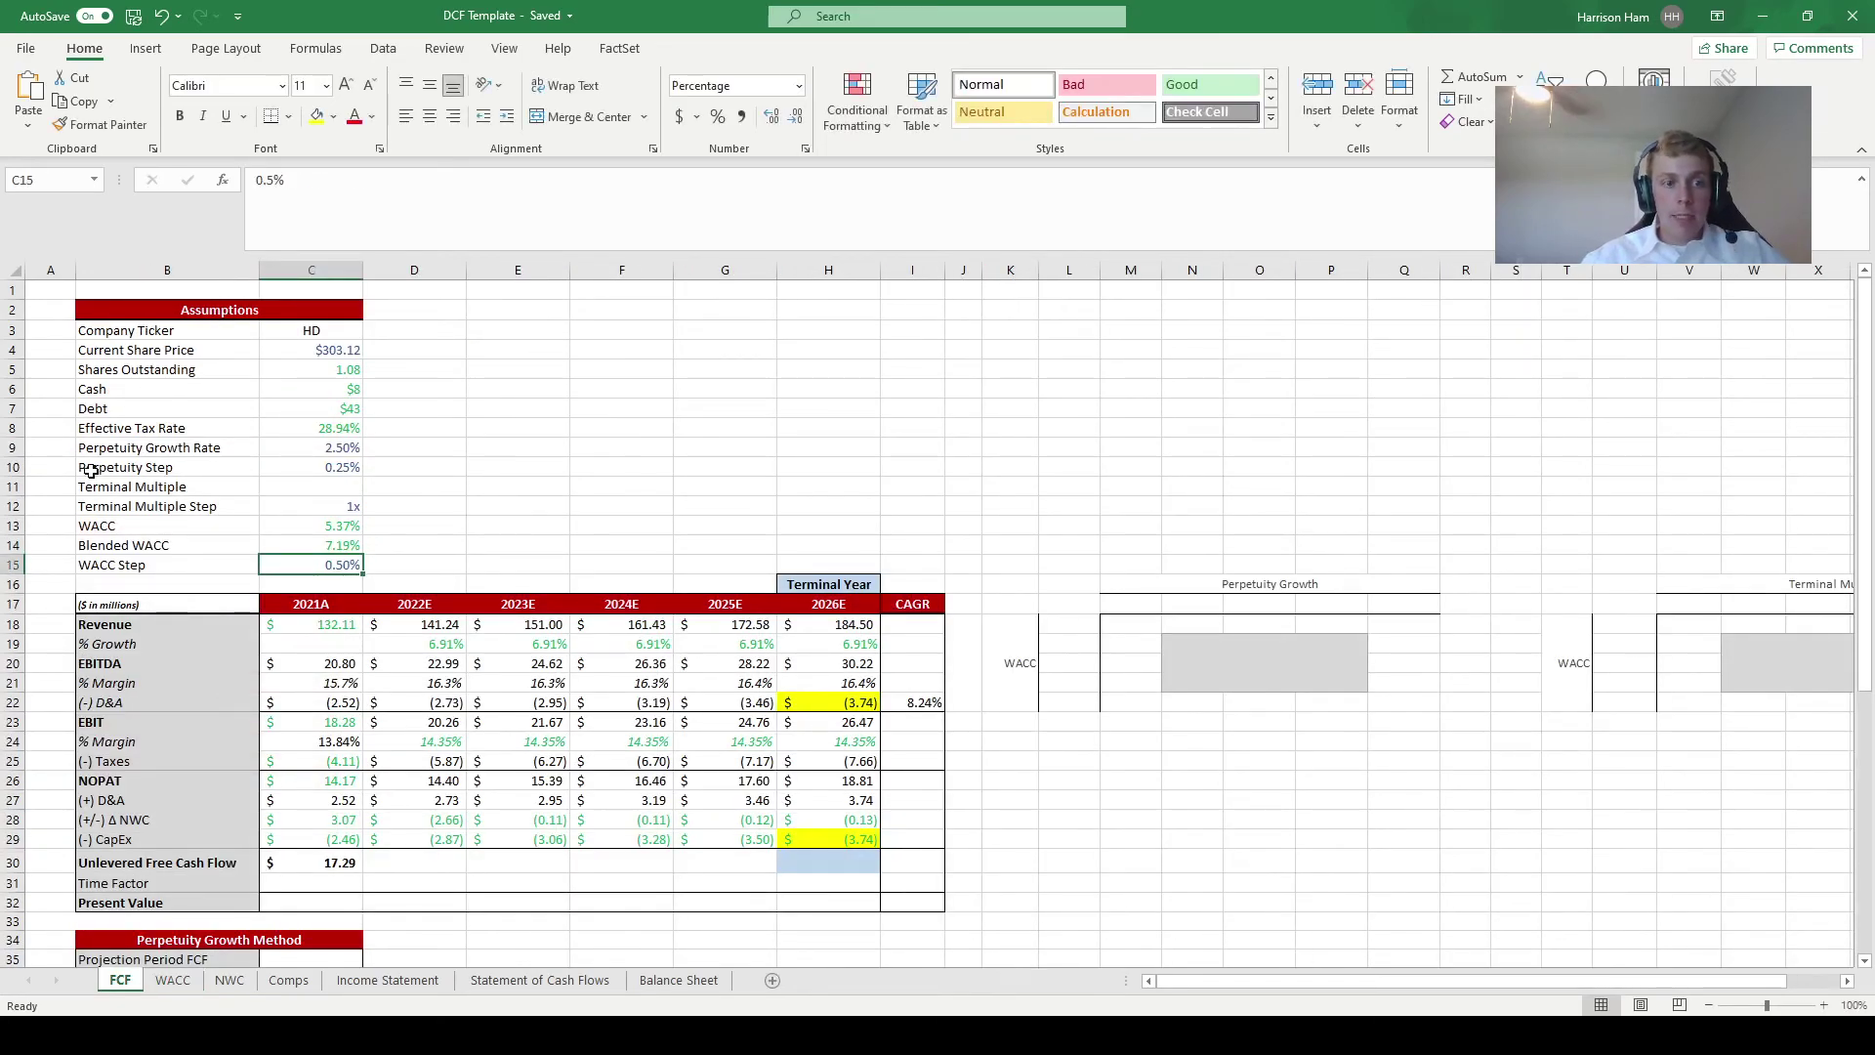
pyautogui.click(347, 547)
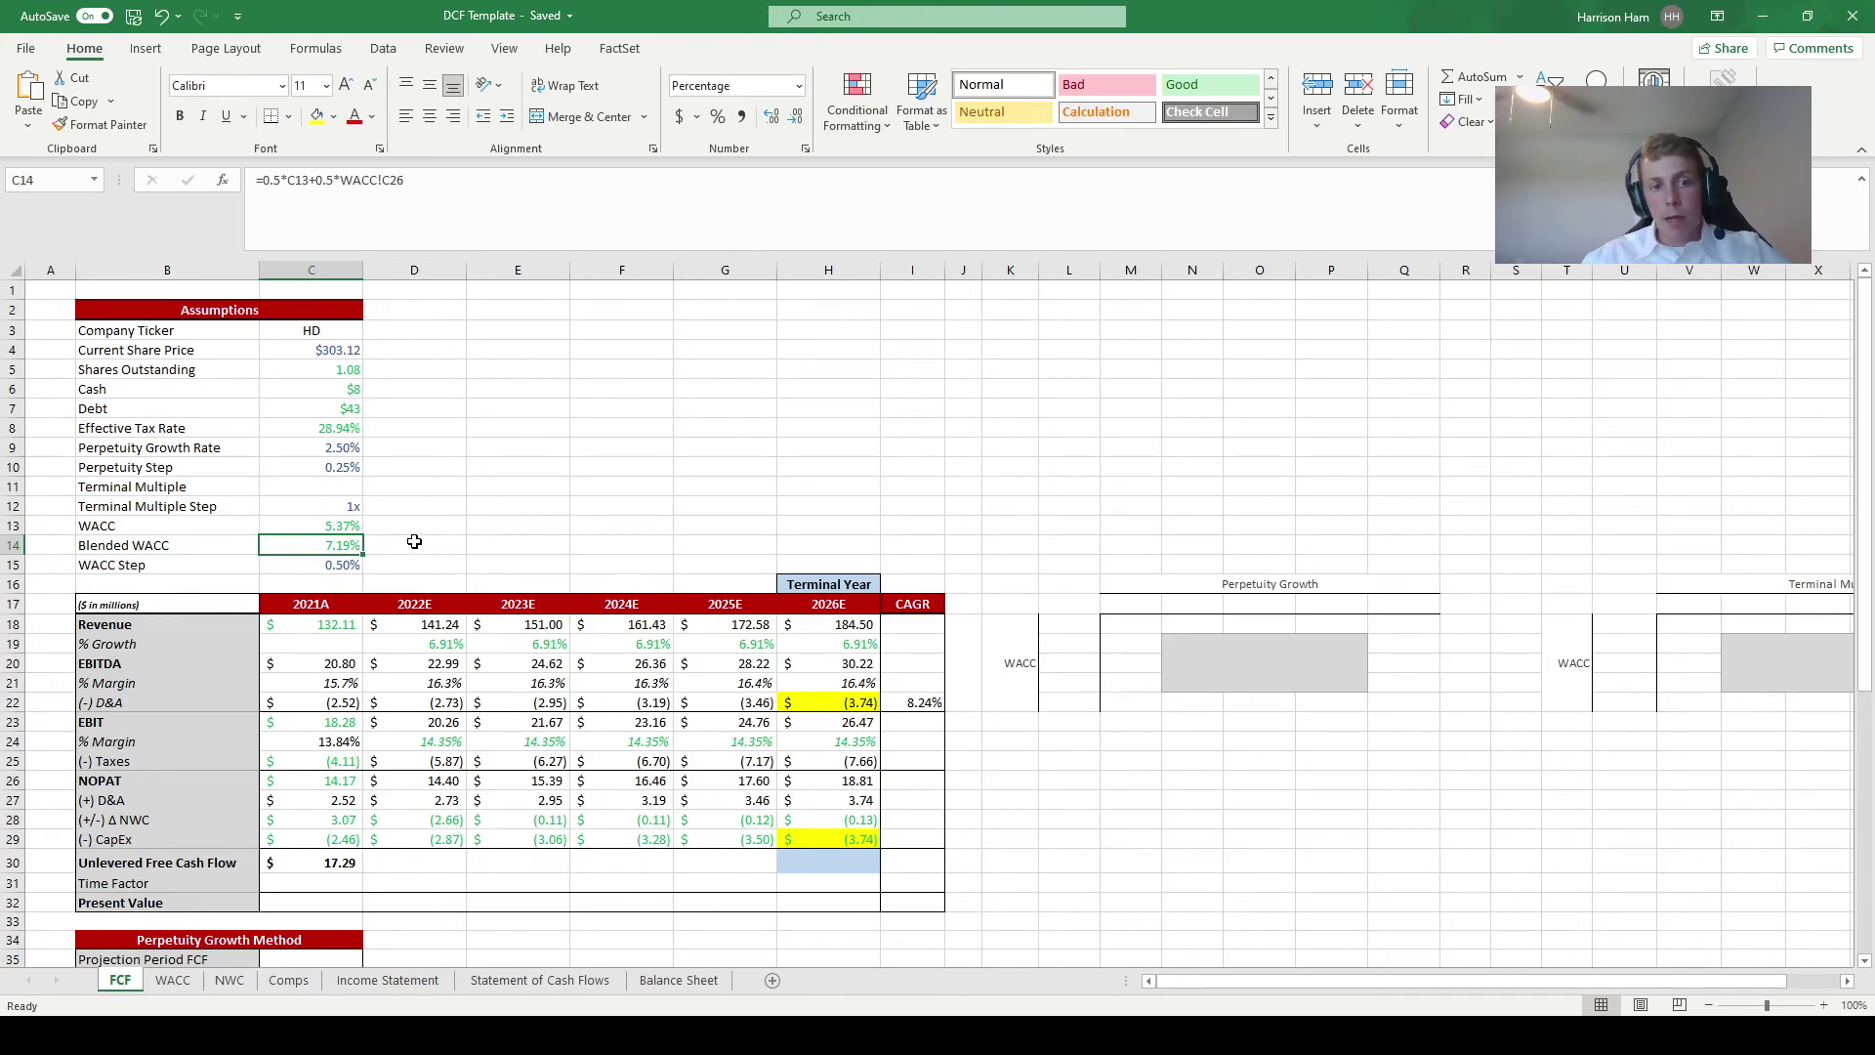